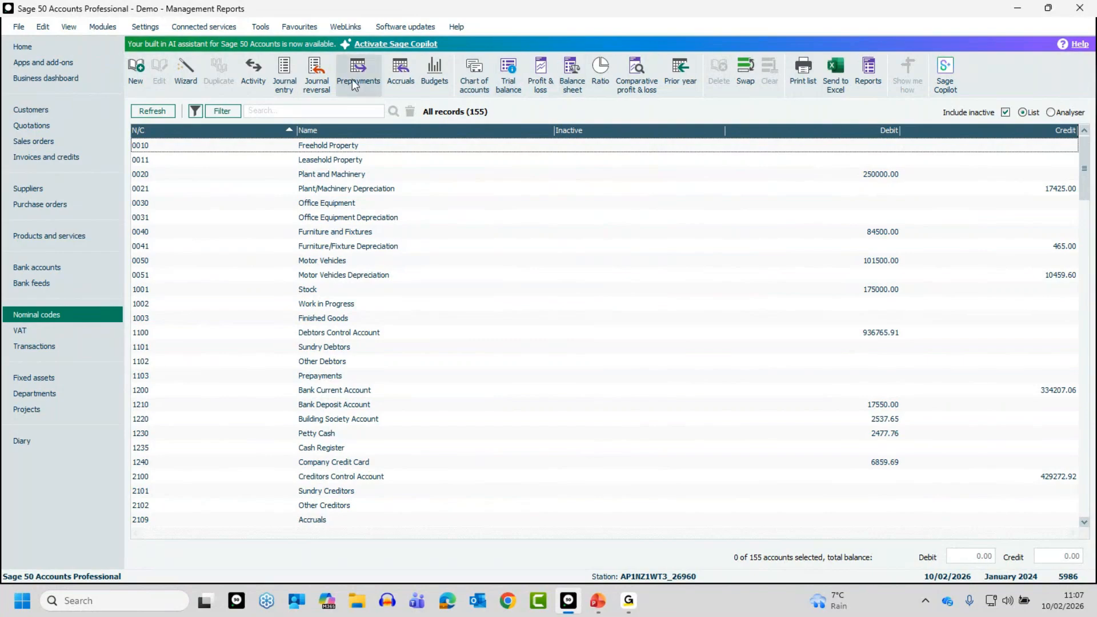
Hide the Chart of accounts command from the Nominal codes toolbar and restore it
{"action": "right_click", "coordinate": [647, 69]}
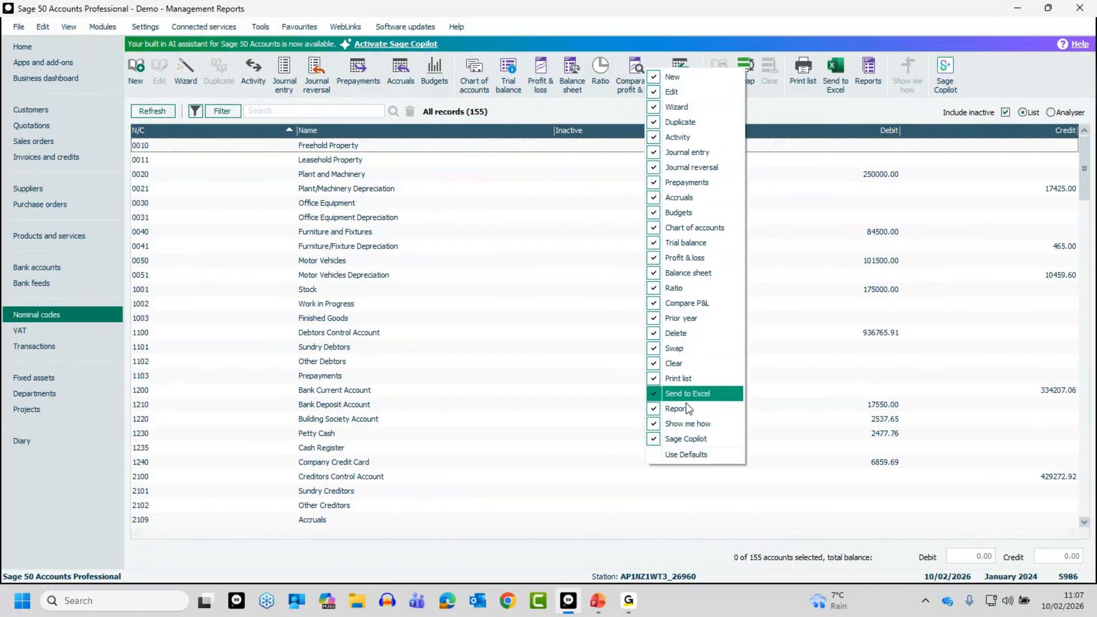
{"action": "left_click", "coordinate": [667, 228]}
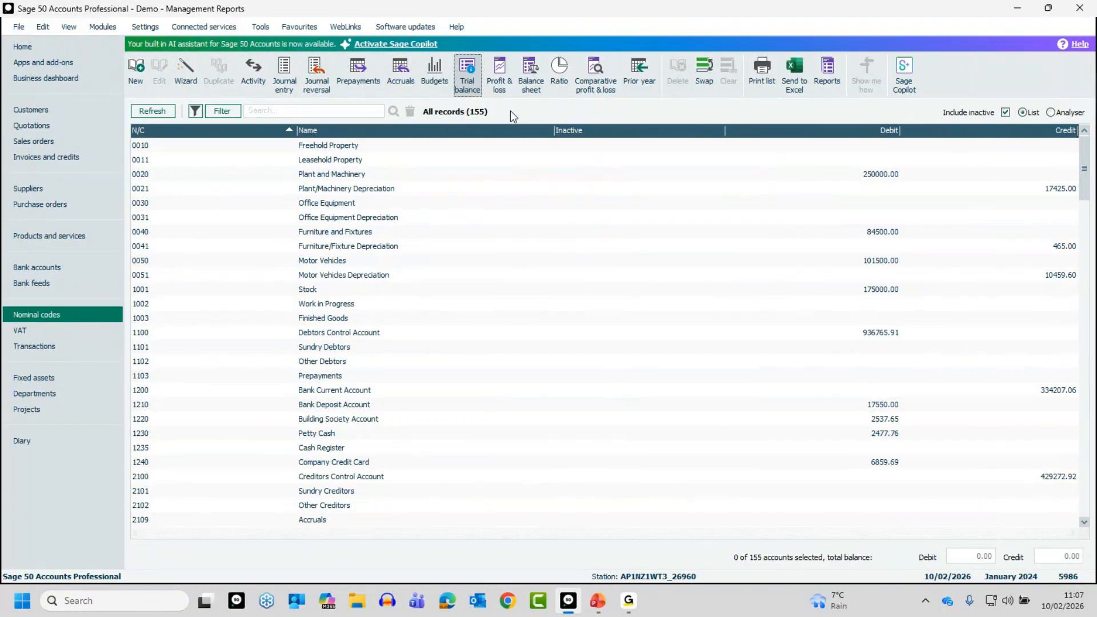
{"action": "right_click", "coordinate": [464, 75]}
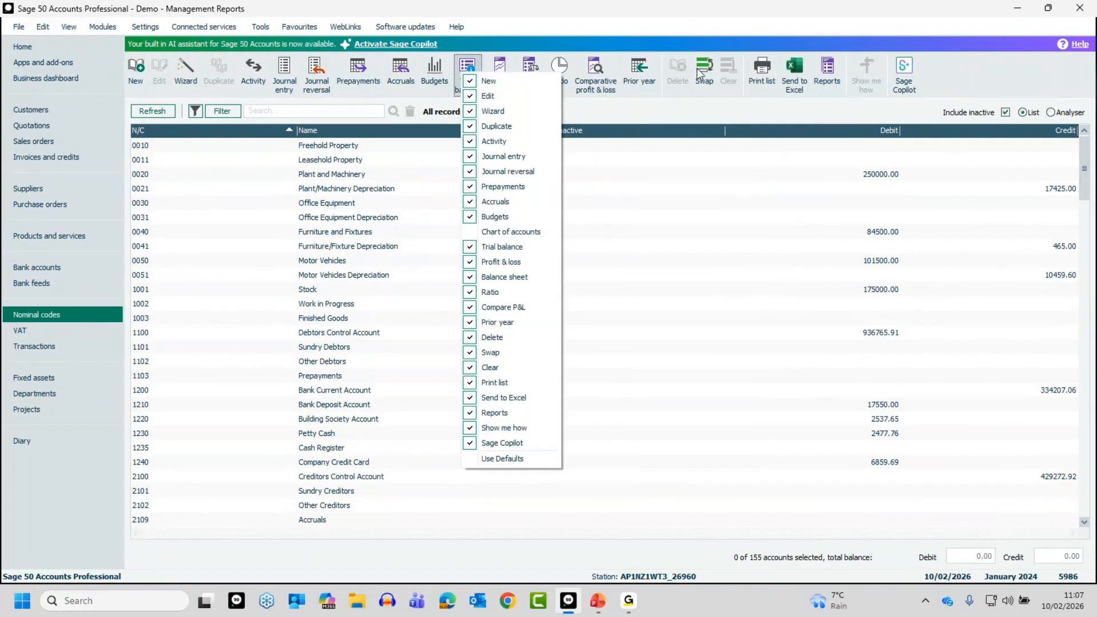
{"action": "left_click", "coordinate": [523, 234]}
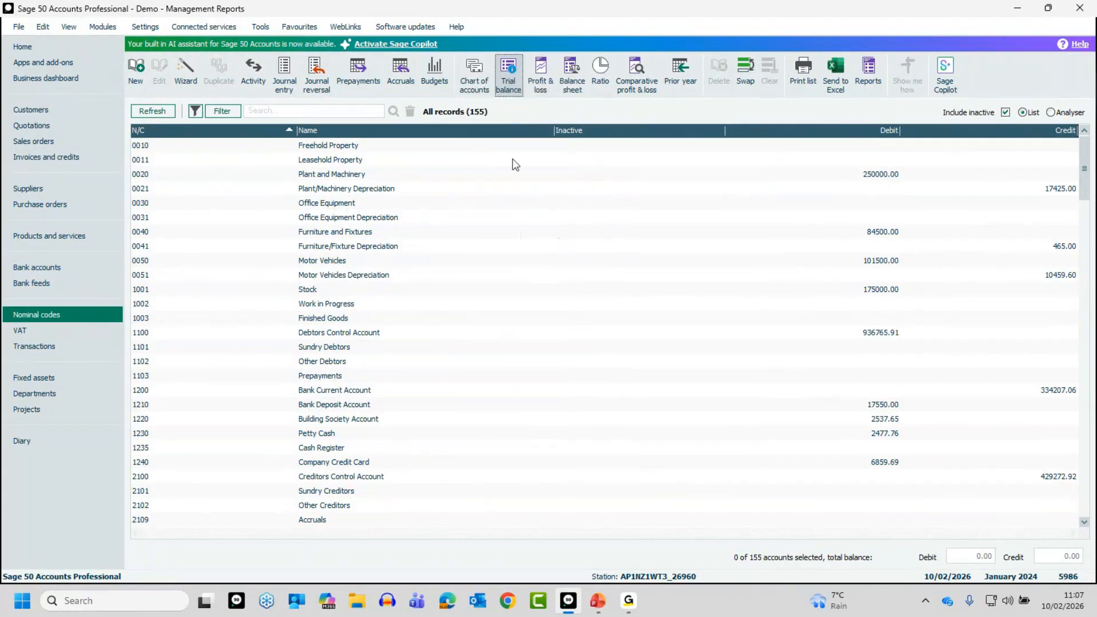
Review the list of charts of accounts and the chart of accounts options in the Profit and Loss preview criteria, leaving without running the report
{"action": "left_click", "coordinate": [471, 63]}
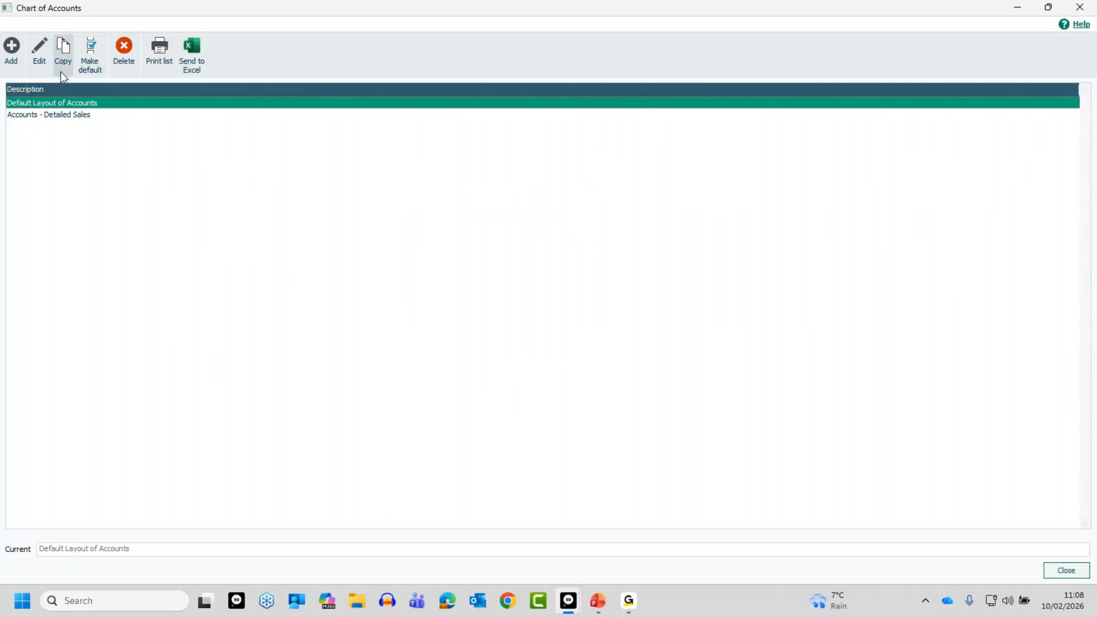
{"action": "left_click", "coordinate": [1080, 8]}
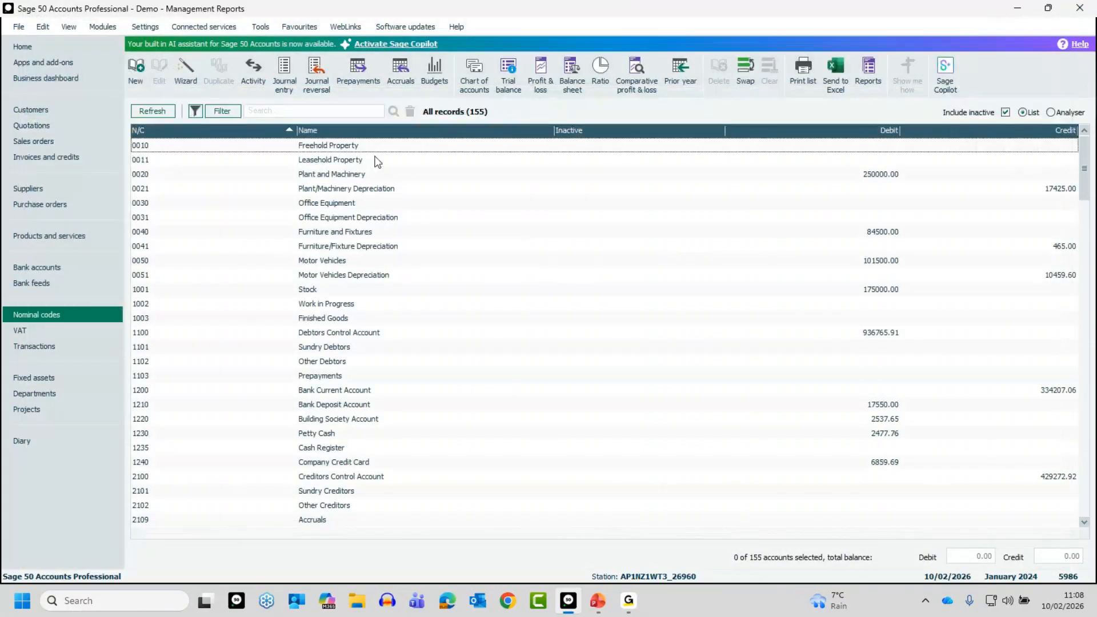
{"action": "left_click", "coordinate": [545, 73]}
{"action": "left_click", "coordinate": [523, 372]}
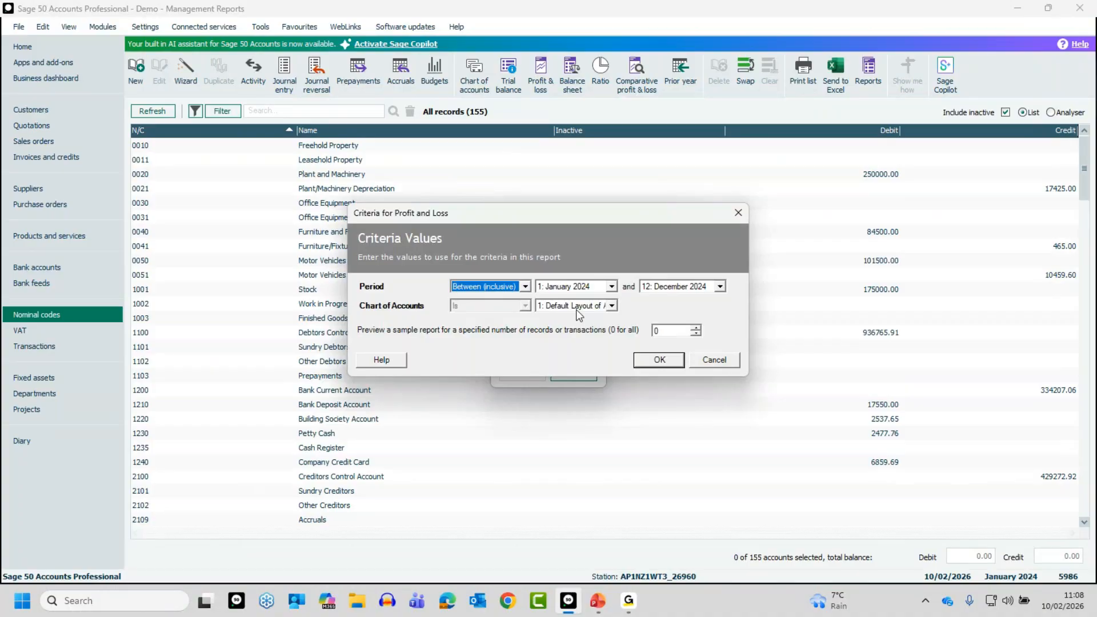
{"action": "left_click", "coordinate": [612, 306]}
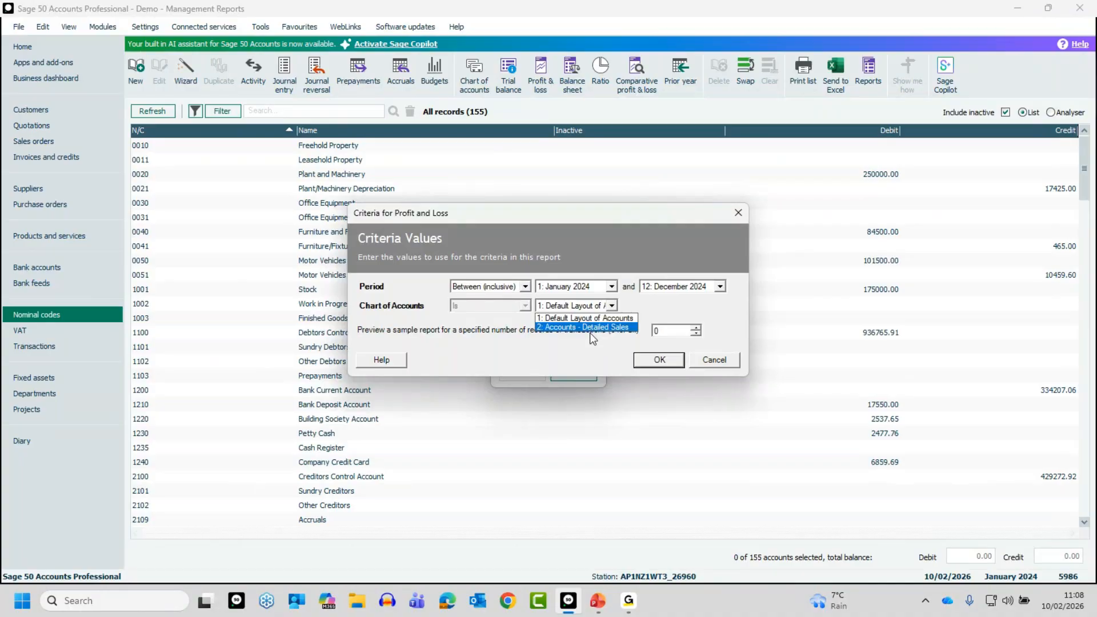
{"action": "left_click", "coordinate": [668, 315]}
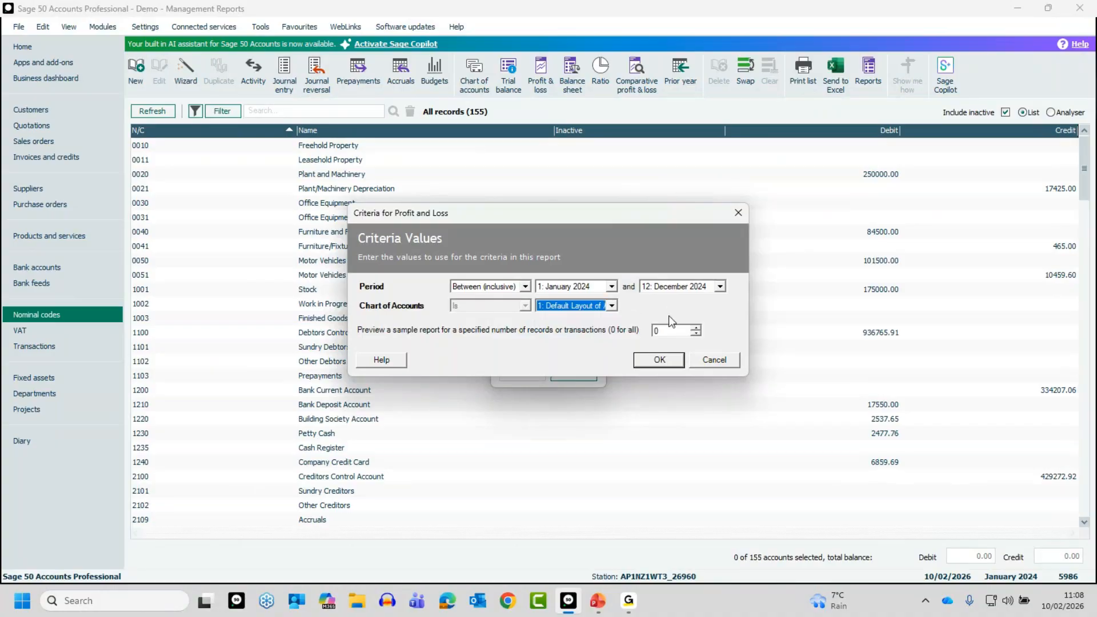
{"action": "left_click", "coordinate": [721, 360]}
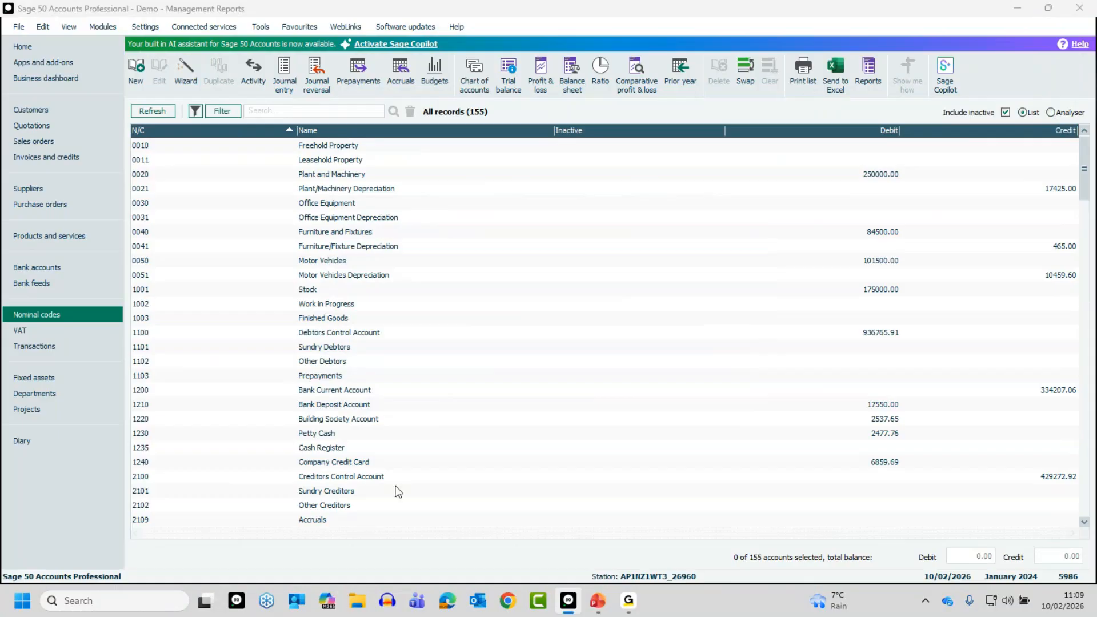
View the nominal codes in Analyser mode, check its available account layouts, and return to the List view
{"action": "left_click", "coordinate": [1050, 113]}
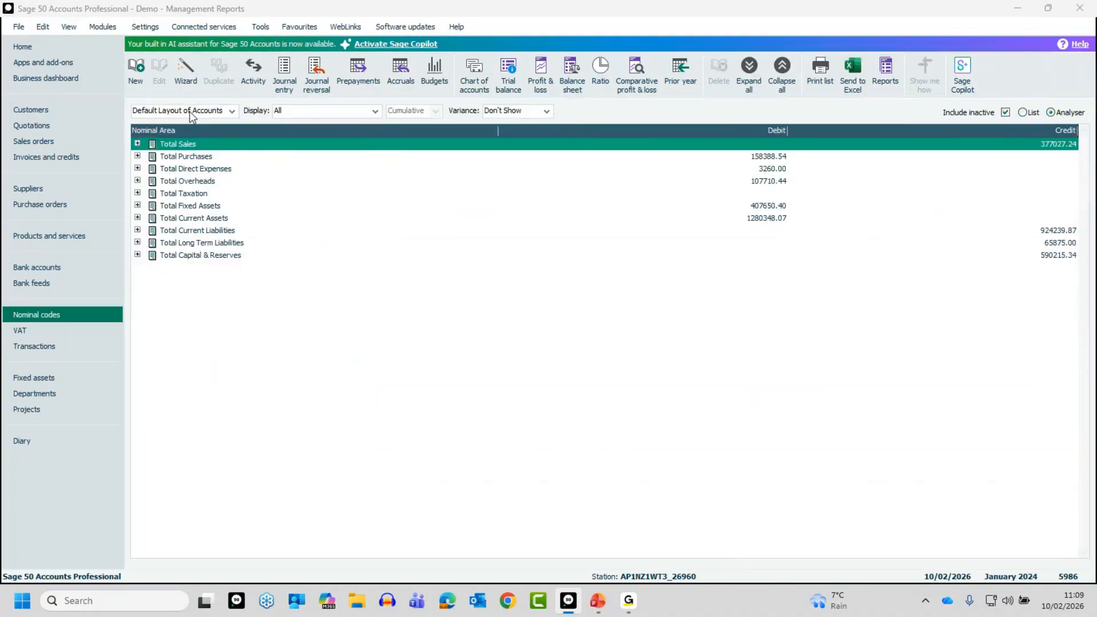
{"action": "left_click", "coordinate": [228, 111]}
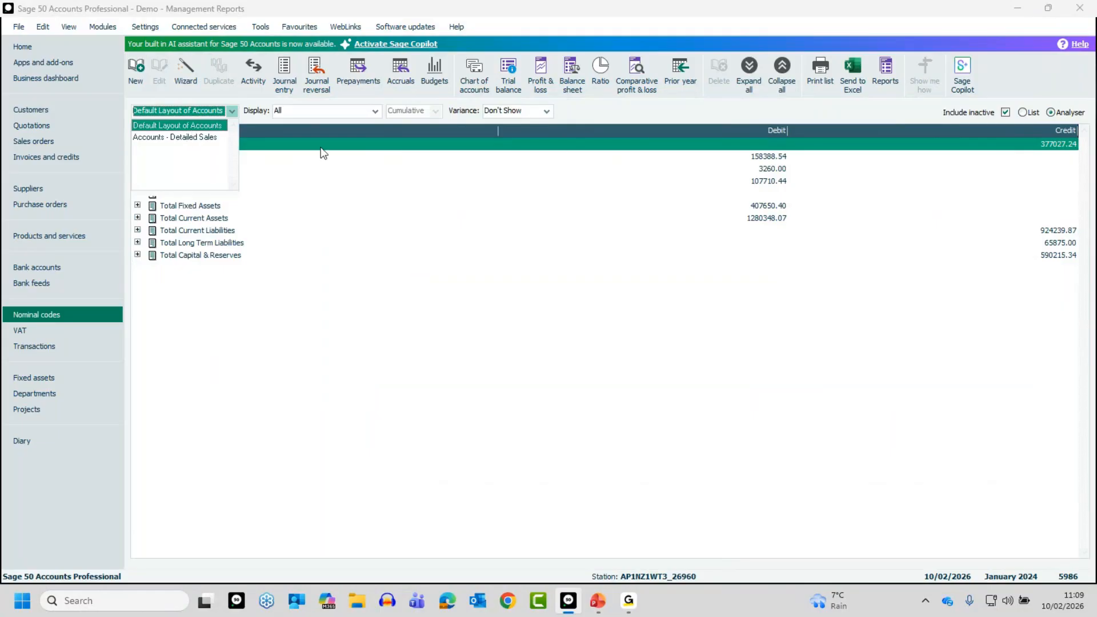
{"action": "left_click", "coordinate": [1004, 79]}
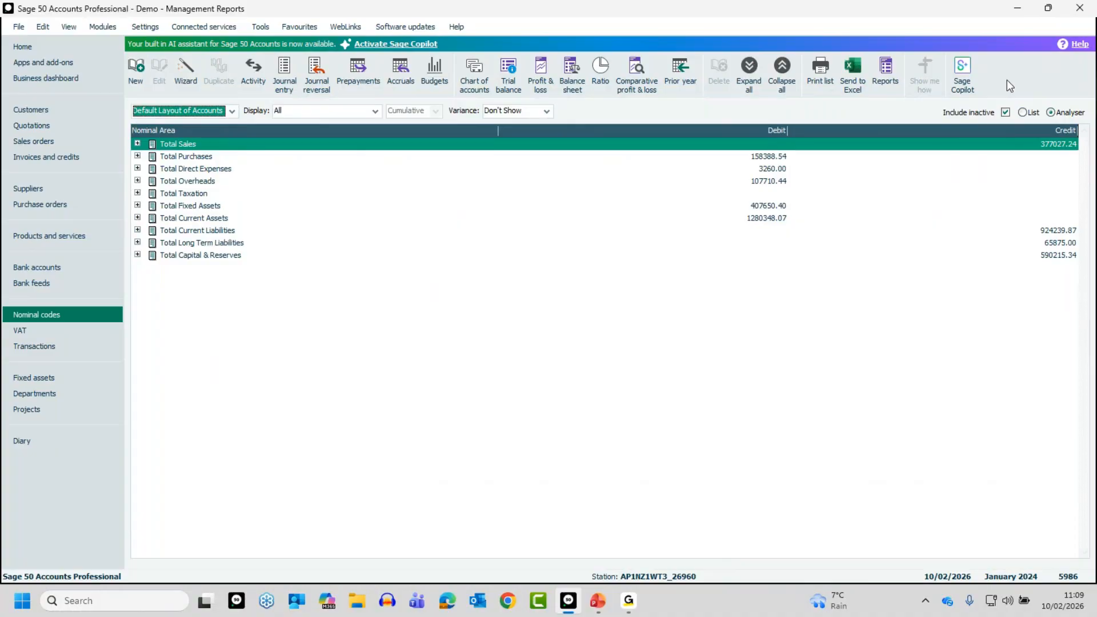
{"action": "left_click", "coordinate": [1022, 113]}
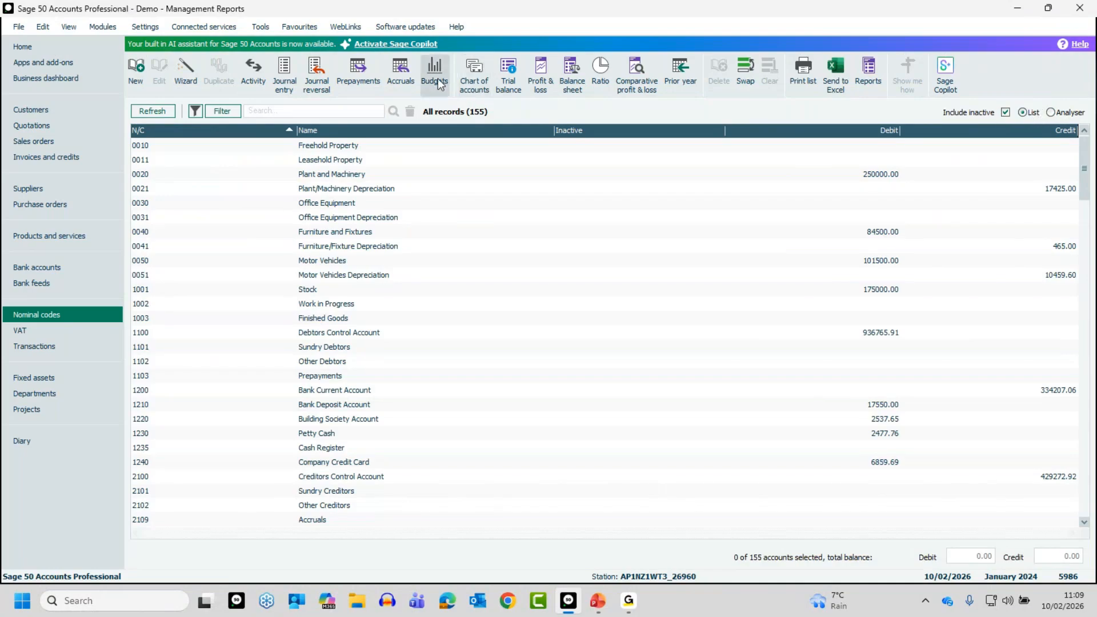
Add a new chart of accounts named MC and save it without any category ranges, accepting the incomplete chart warning
{"action": "left_click", "coordinate": [474, 69]}
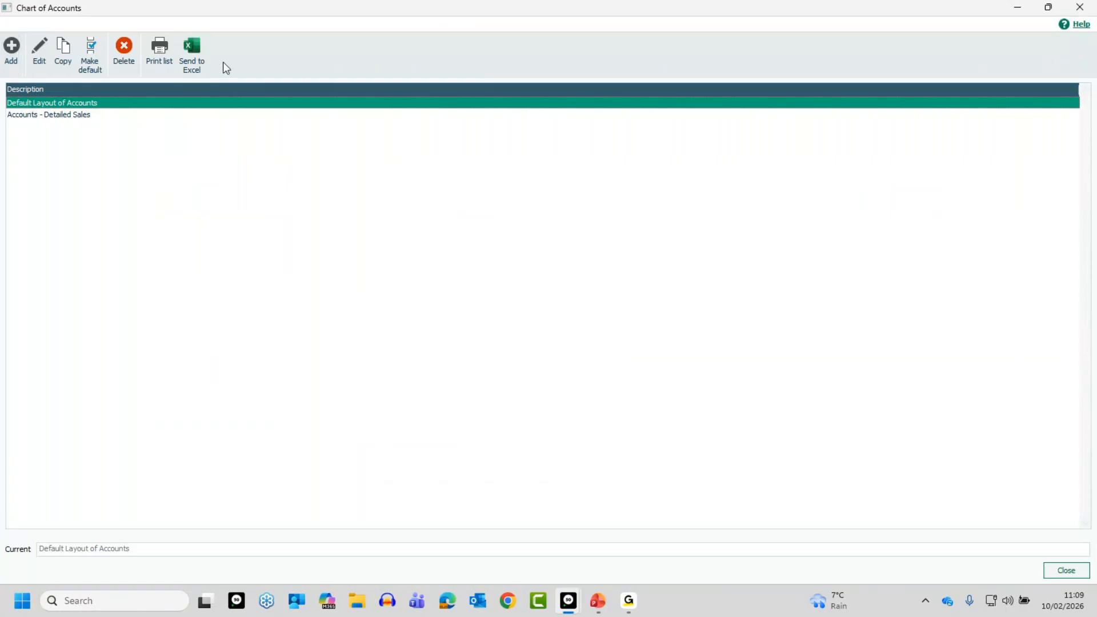
{"action": "left_click", "coordinate": [16, 52]}
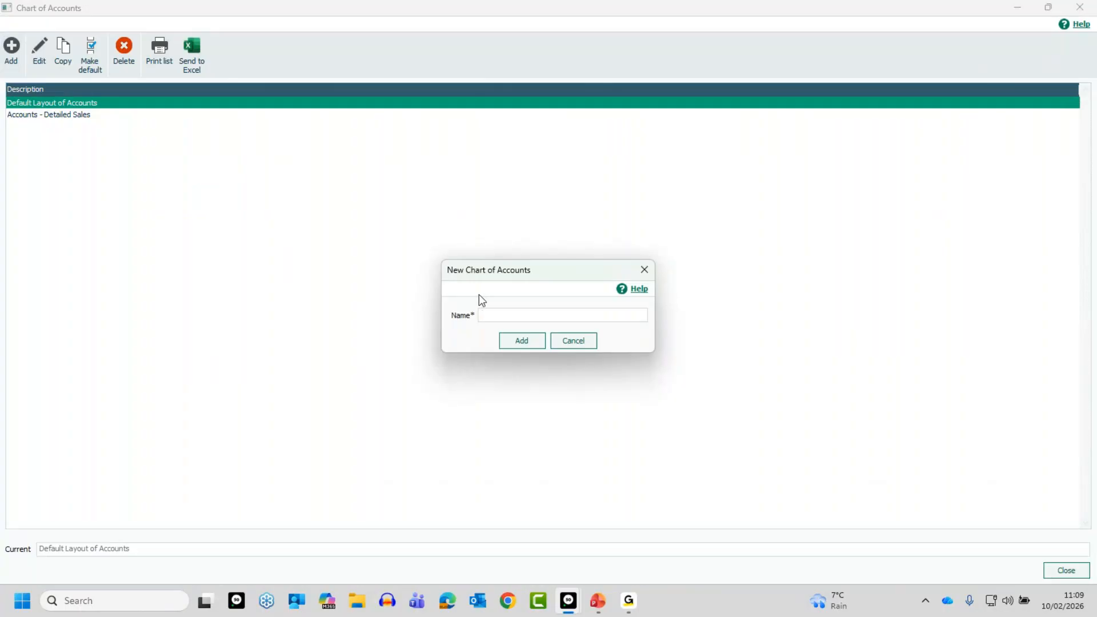
{"action": "type", "text": "MC"}
{"action": "left_click", "coordinate": [521, 341]}
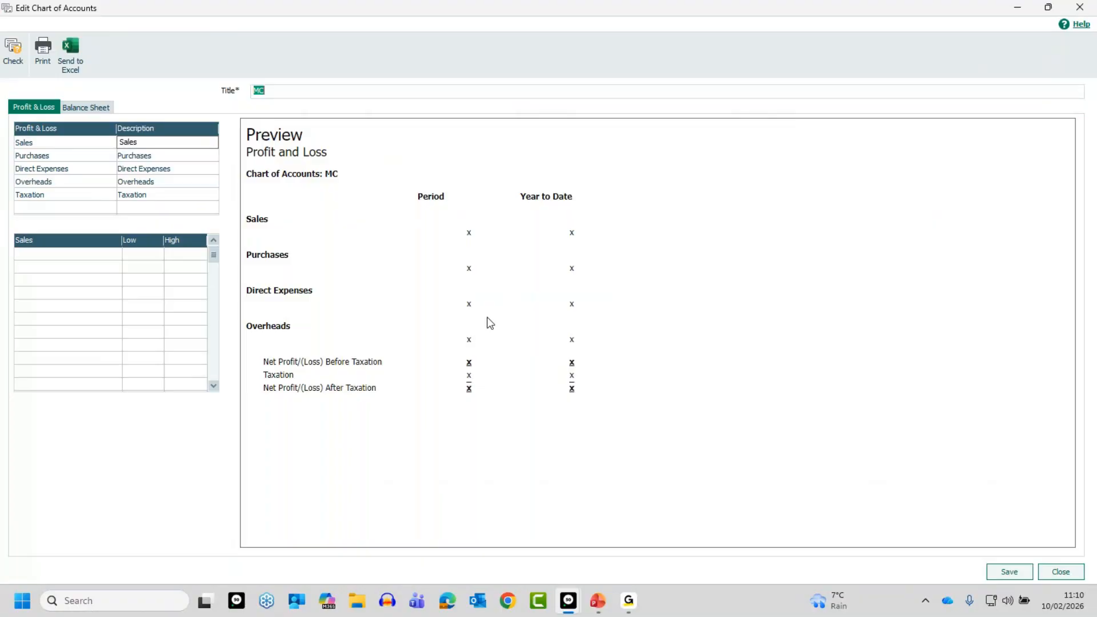
{"action": "left_click", "coordinate": [1010, 573]}
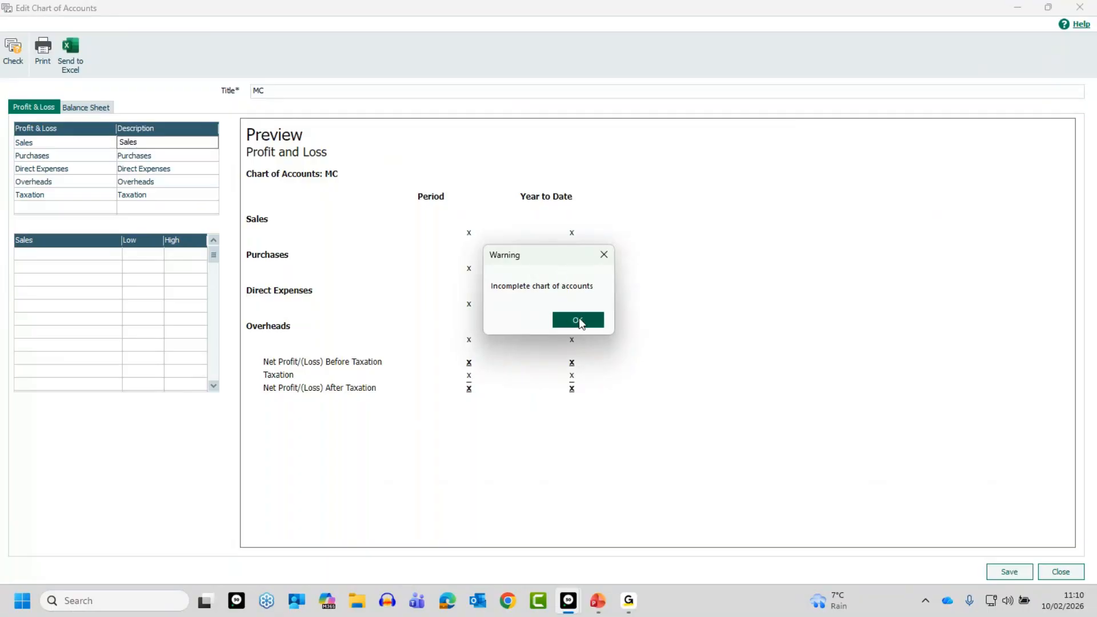
{"action": "left_click", "coordinate": [578, 319]}
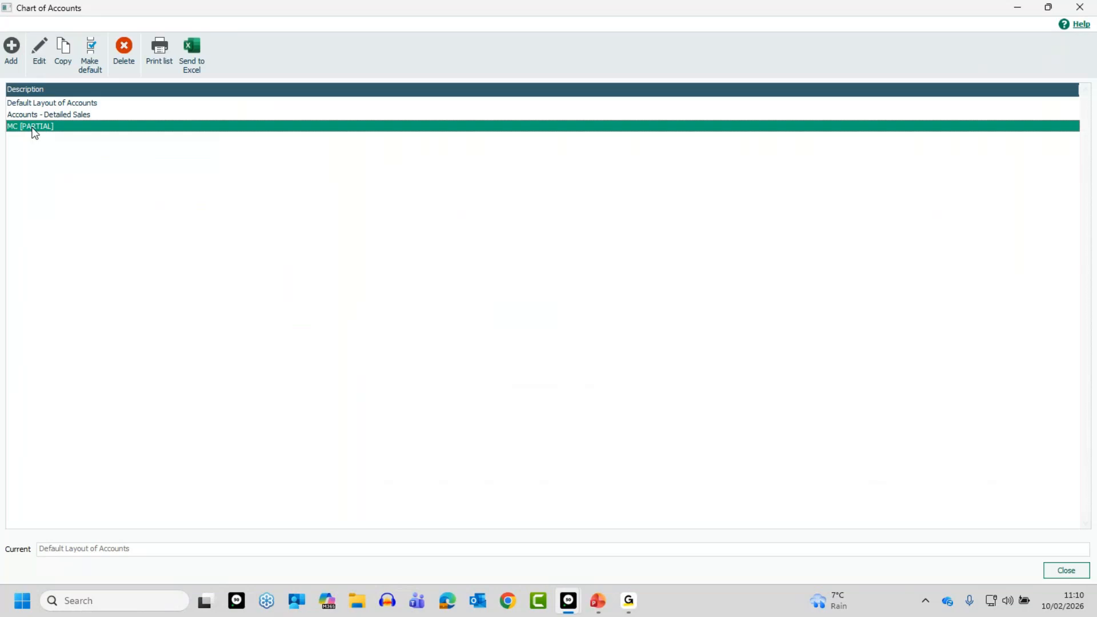
Examine the Profit & Loss categories and nominal ranges of the Default Layout of Accounts, closing it without changes
{"action": "left_click", "coordinate": [41, 105]}
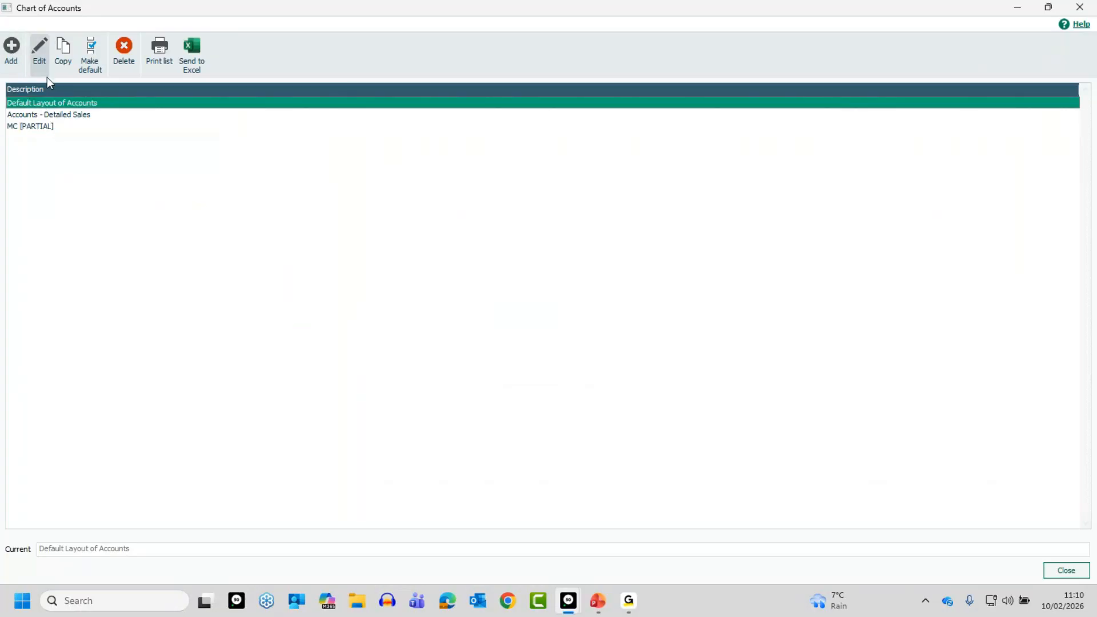
{"action": "left_click", "coordinate": [46, 49]}
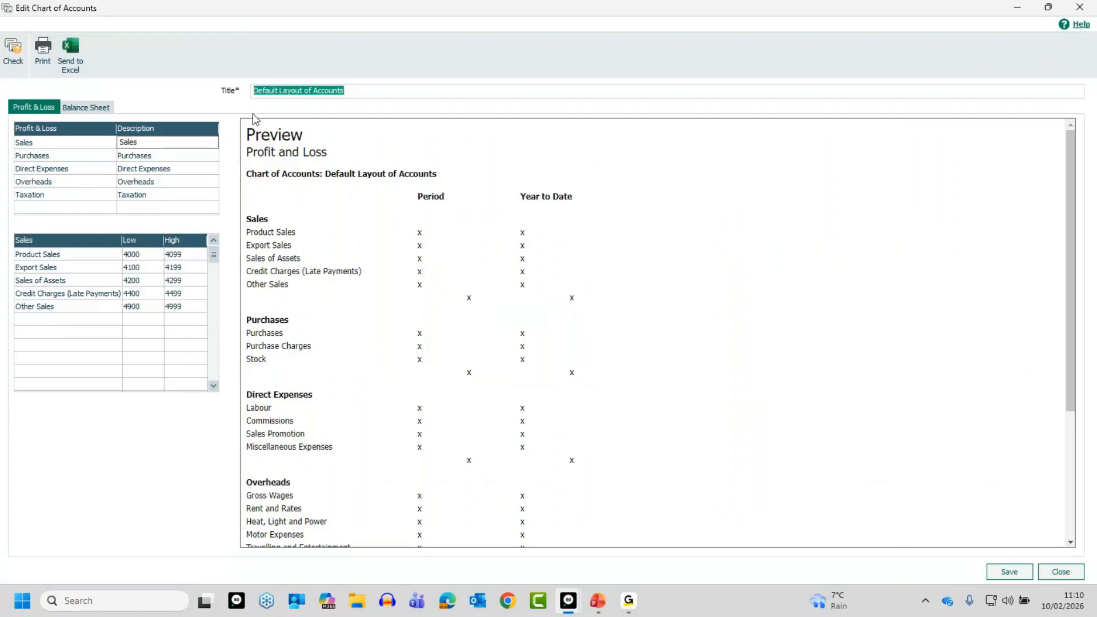
{"action": "left_click", "coordinate": [1061, 572]}
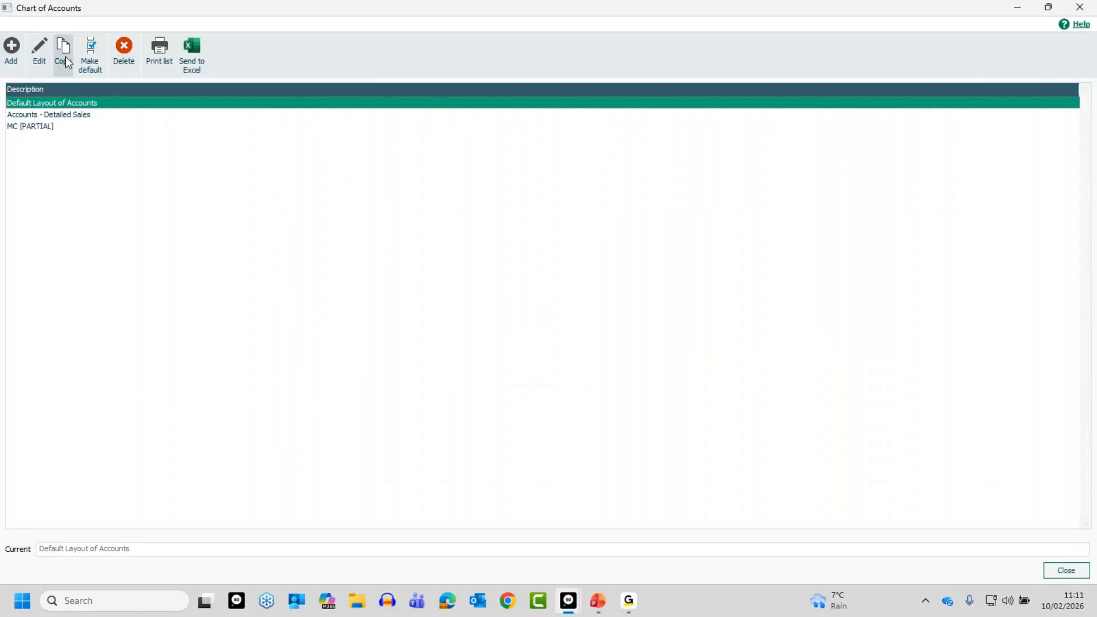
Duplicate the Default Layout of Accounts and review the copy's Profit & Loss layout, closing the chart of accounts without edits
{"action": "left_click", "coordinate": [64, 54]}
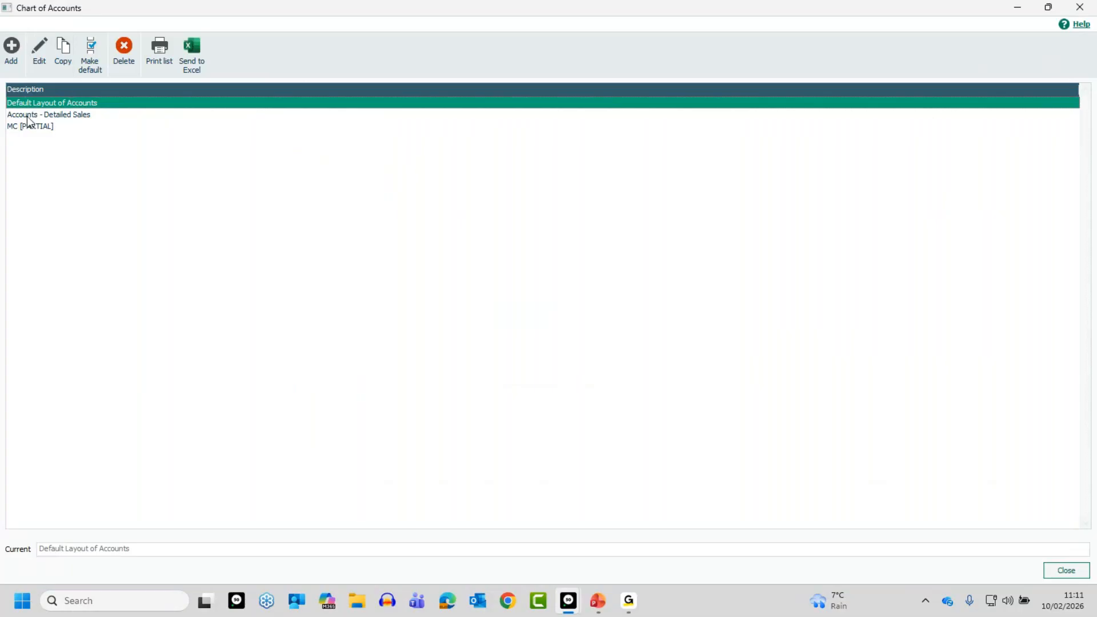
{"action": "left_click", "coordinate": [62, 50]}
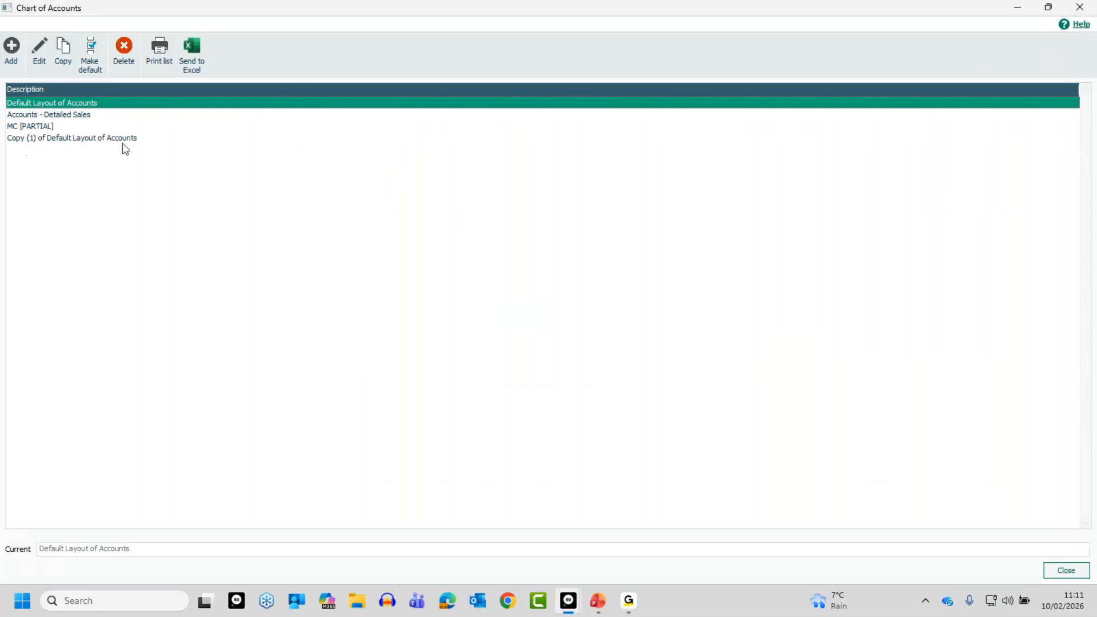
{"action": "left_click", "coordinate": [95, 139]}
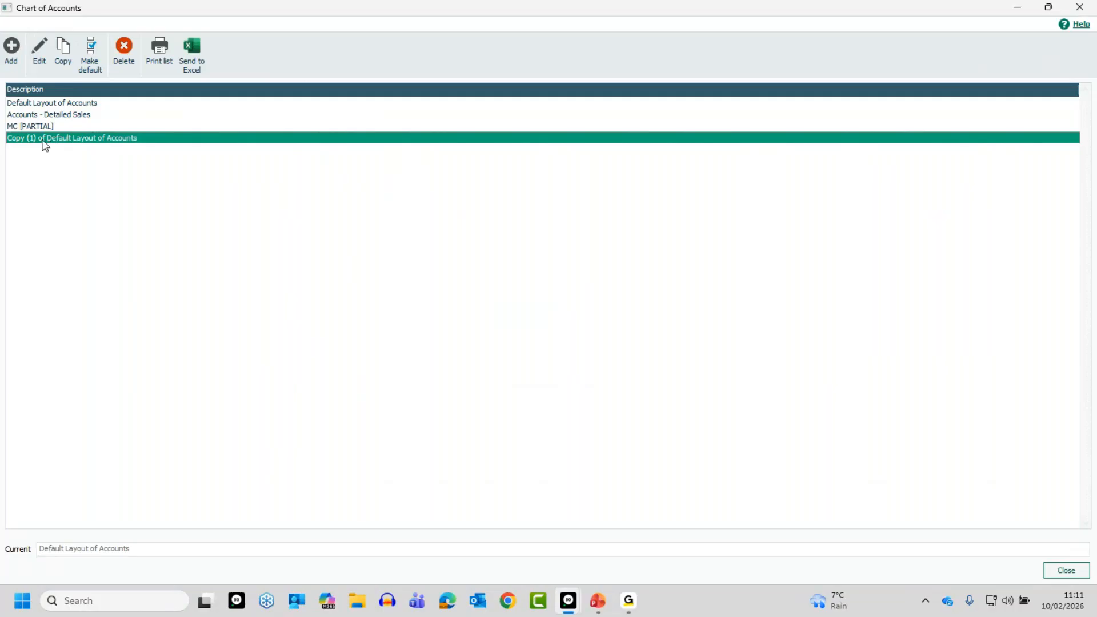
{"action": "left_click", "coordinate": [38, 45]}
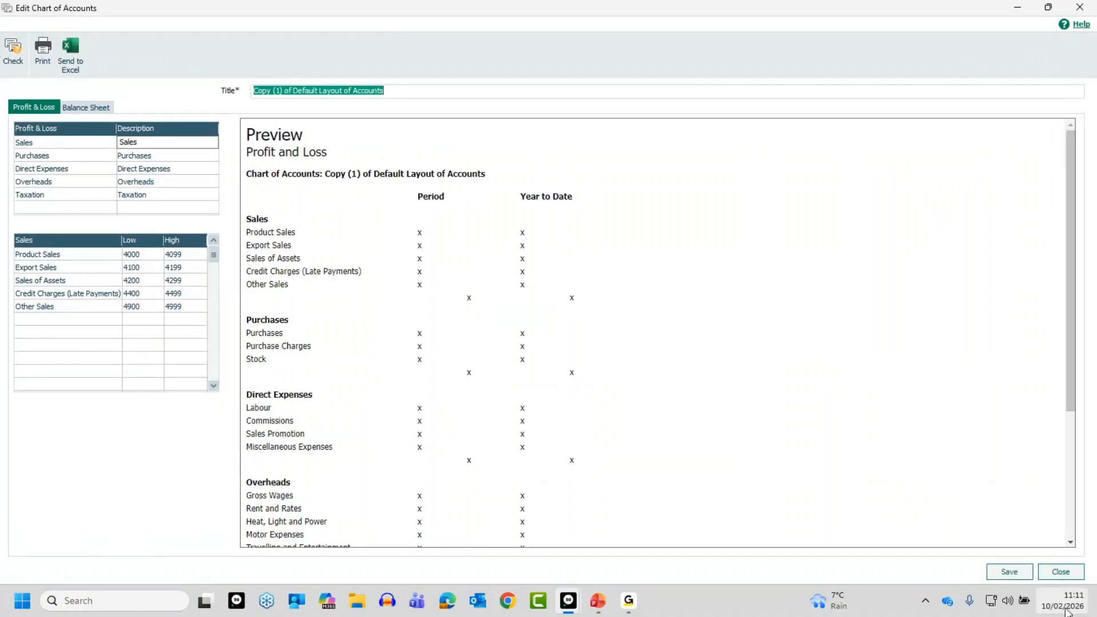
{"action": "left_click", "coordinate": [1064, 573]}
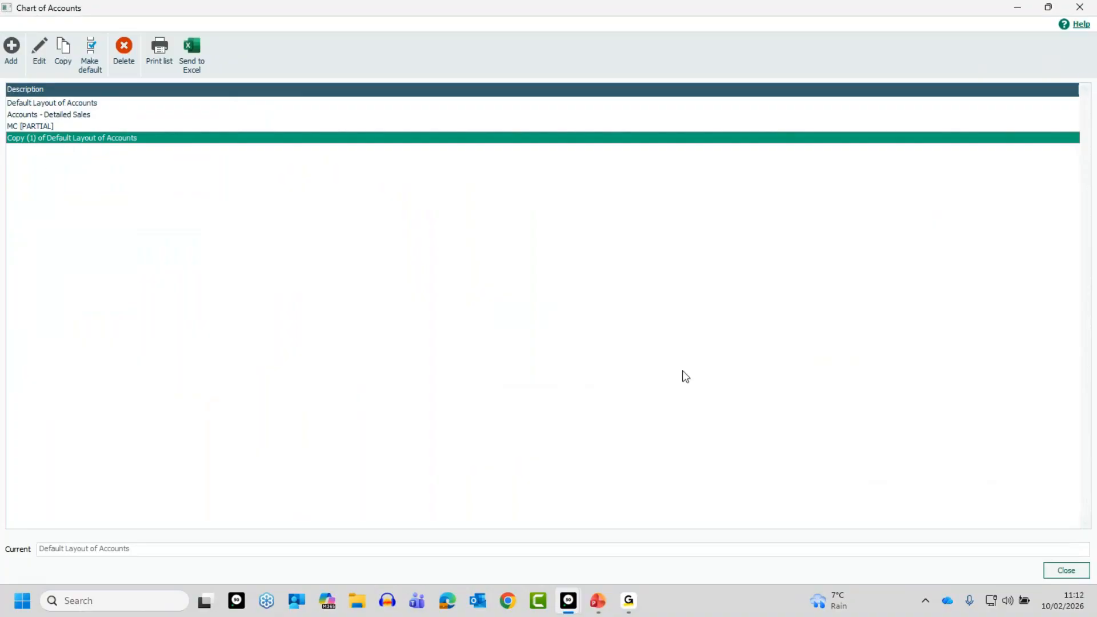
{"action": "left_click", "coordinate": [1072, 573]}
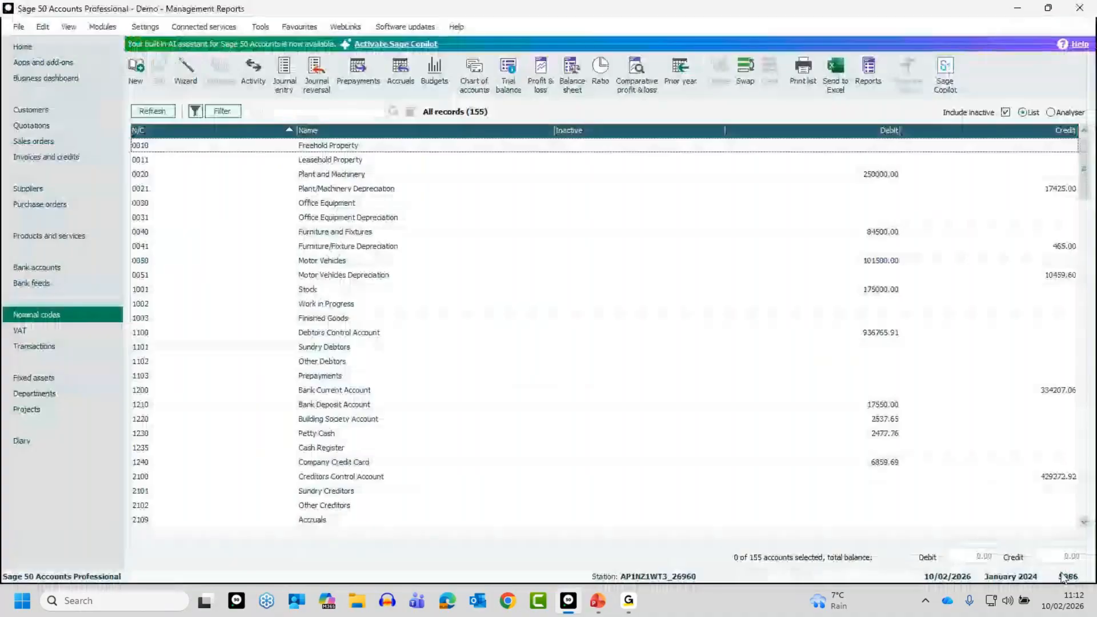
Check which charts of accounts can be chosen in the Profit and Loss preview criteria, and cancel the report
{"action": "left_click", "coordinate": [539, 68]}
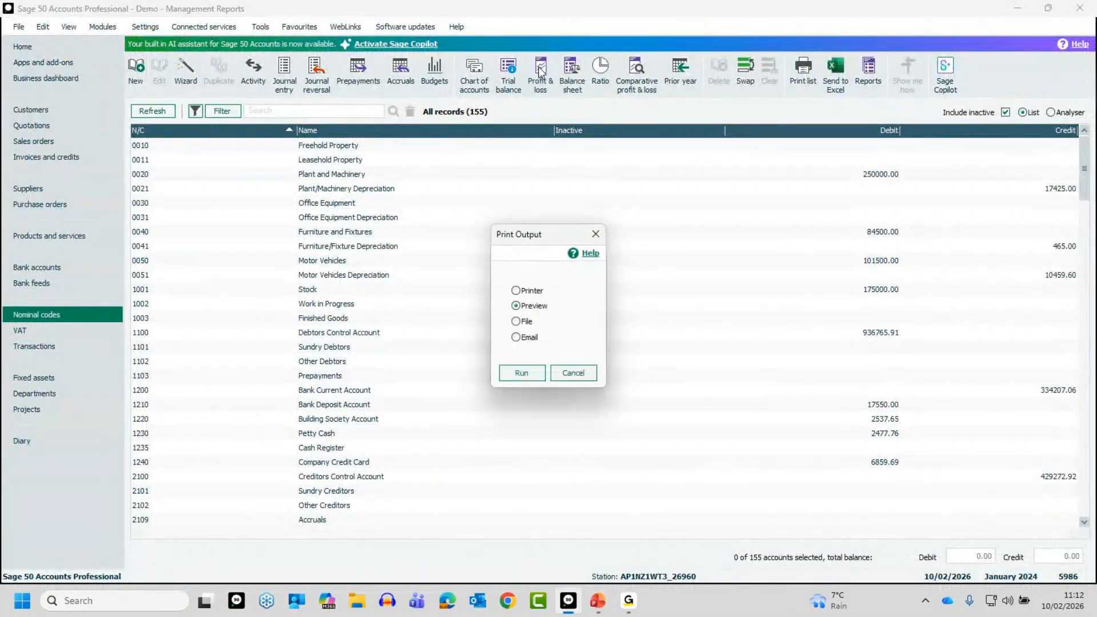
{"action": "left_click", "coordinate": [523, 374]}
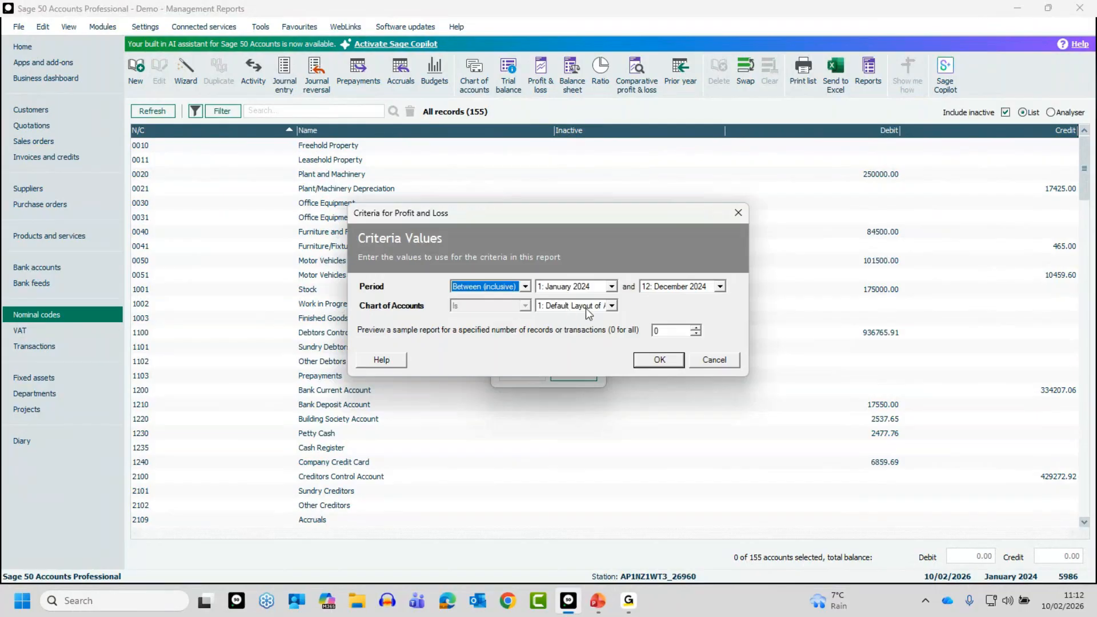
{"action": "left_click", "coordinate": [611, 306]}
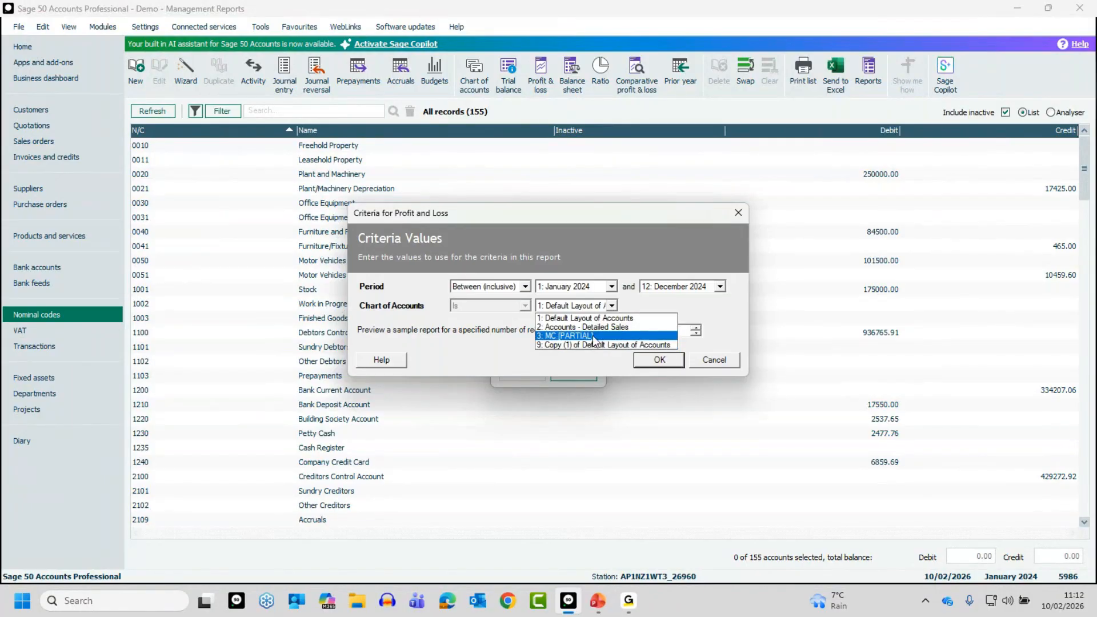
{"action": "left_click", "coordinate": [725, 360]}
{"action": "left_click", "coordinate": [721, 360]}
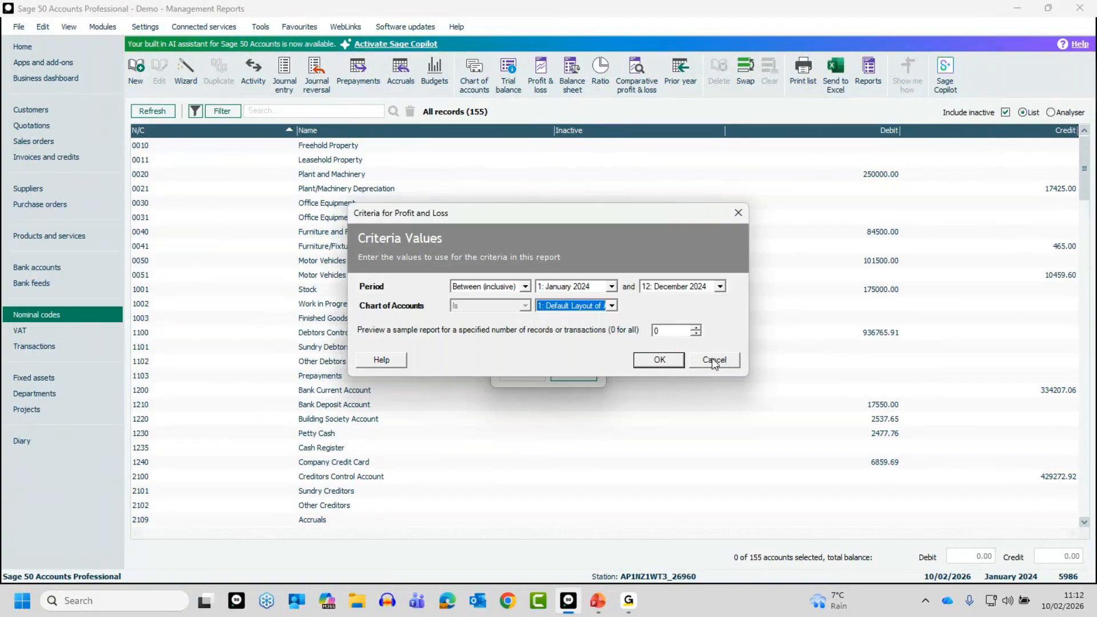
Make the MC [PARTIAL] chart of accounts the default layout
{"action": "left_click", "coordinate": [476, 72]}
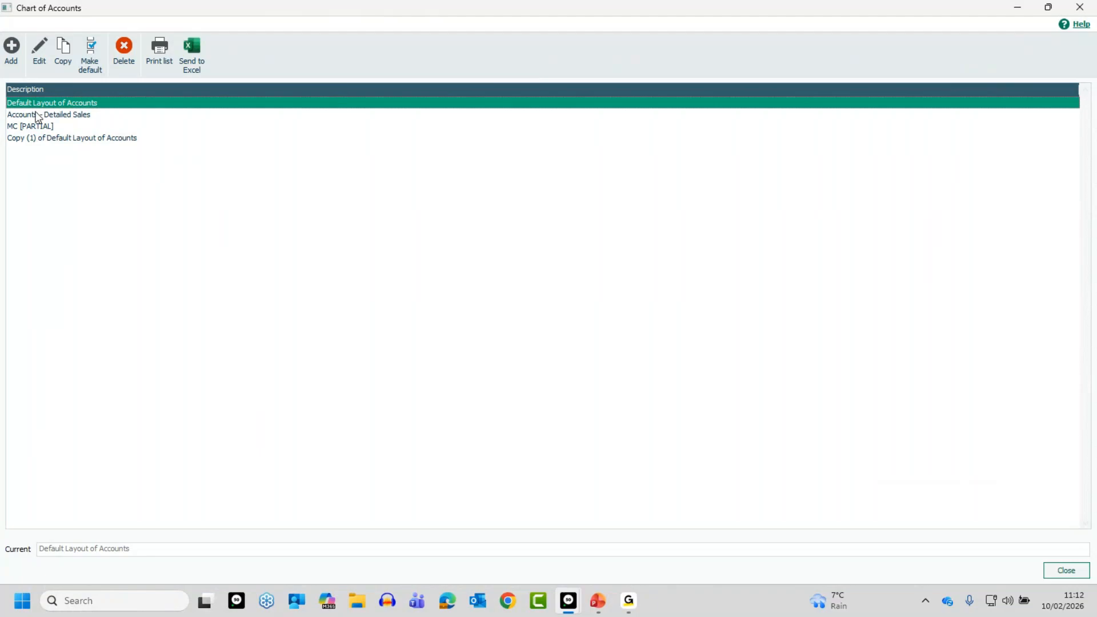
{"action": "left_click", "coordinate": [44, 128]}
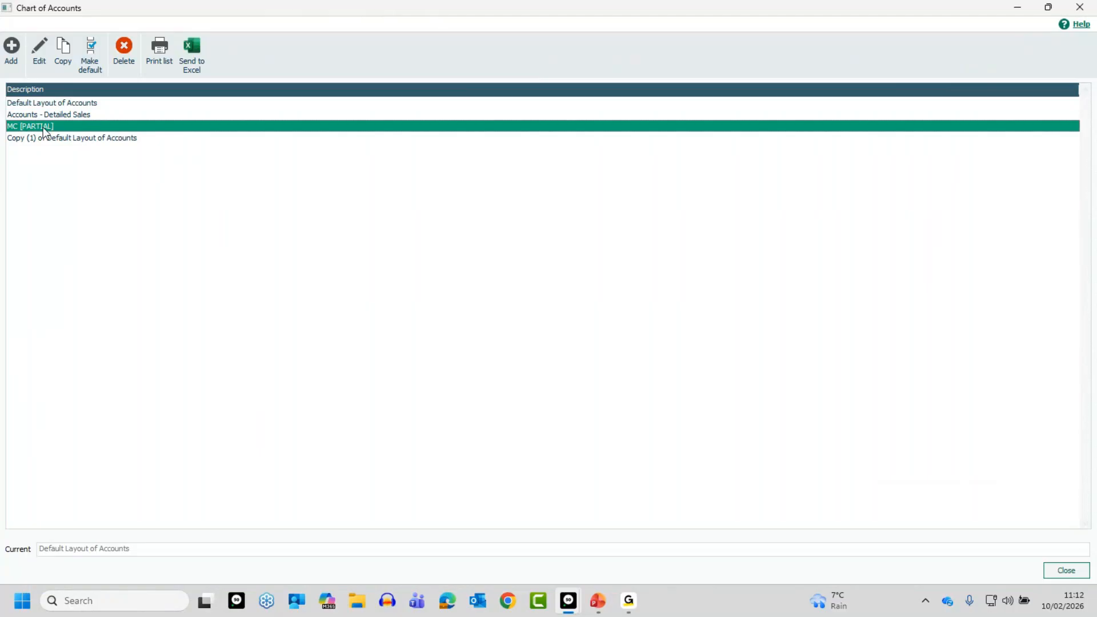
{"action": "left_click", "coordinate": [92, 52]}
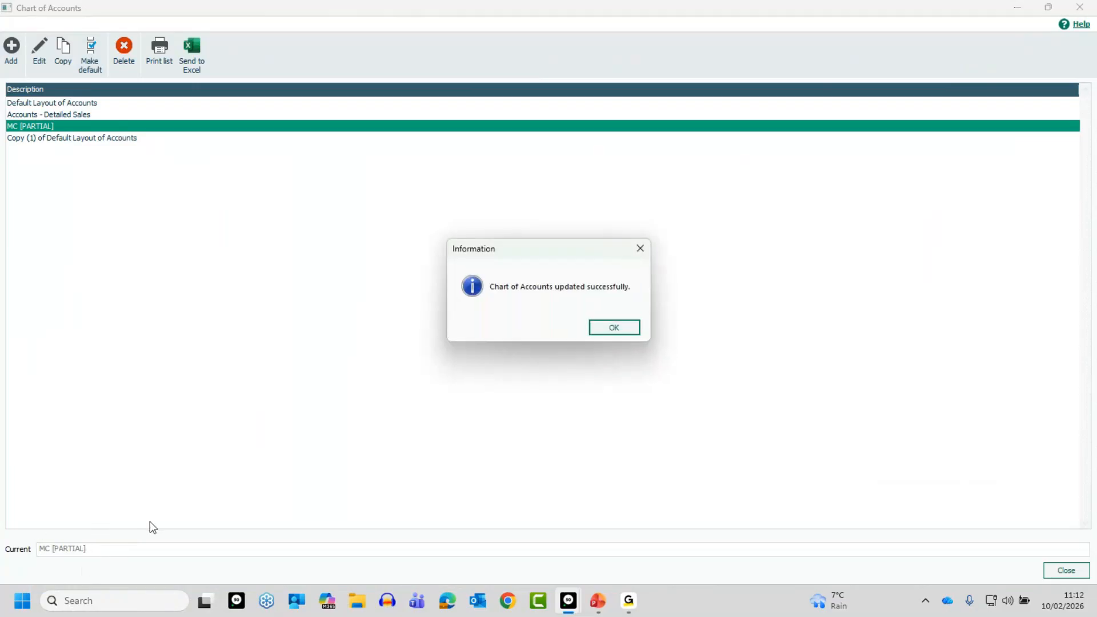
Check which chart of accounts is preselected in the Profit and Loss preview criteria, and cancel the report
{"action": "left_click", "coordinate": [614, 328]}
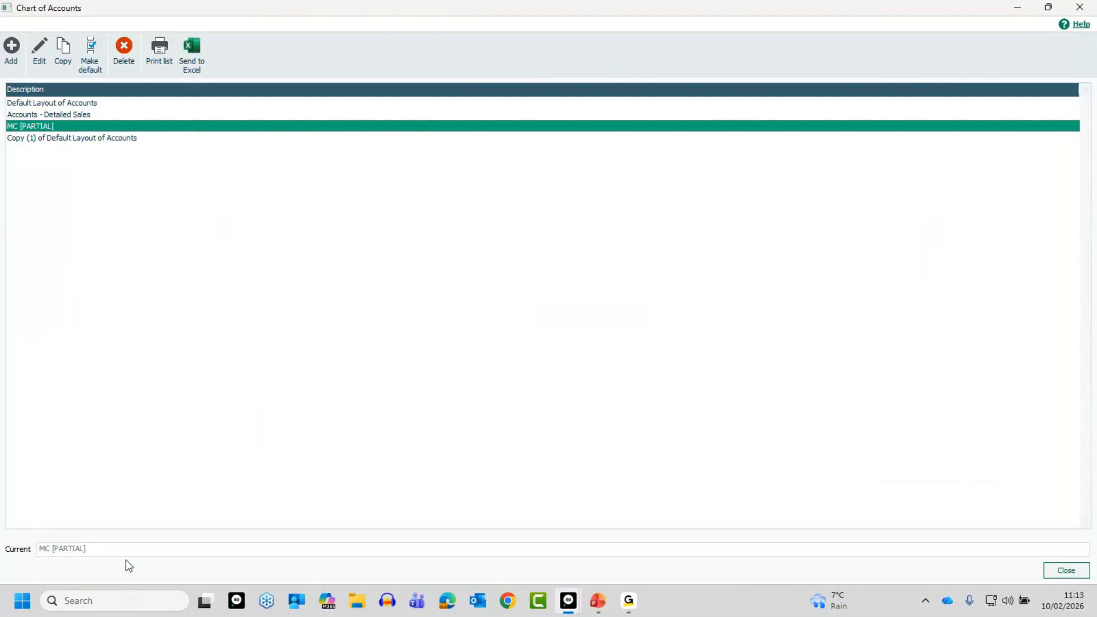
{"action": "left_click", "coordinate": [1067, 570]}
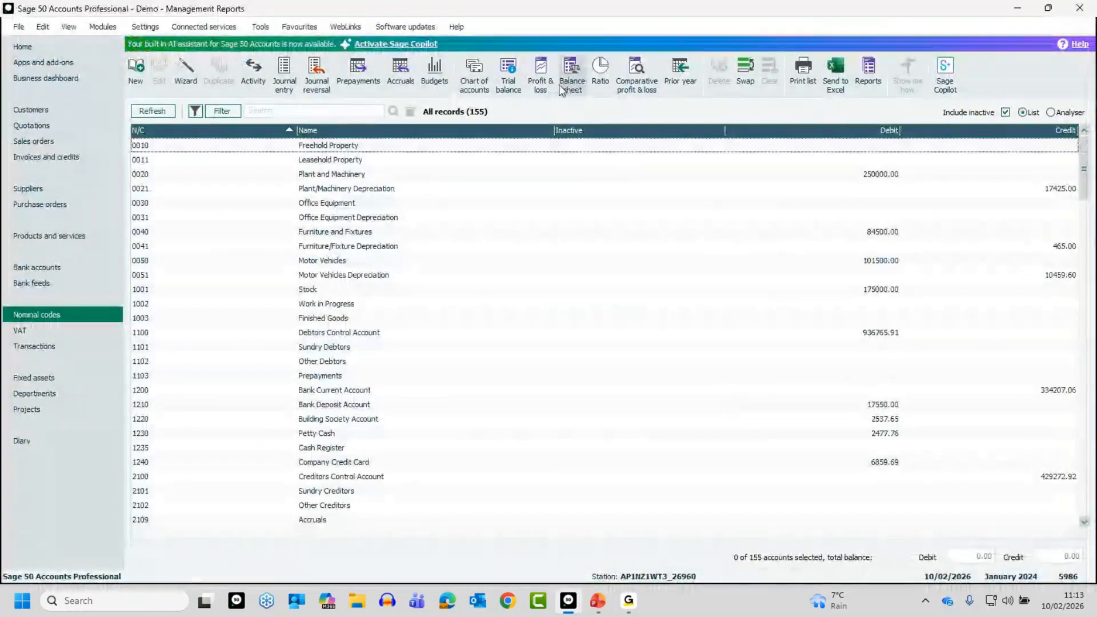
{"action": "left_click", "coordinate": [544, 73]}
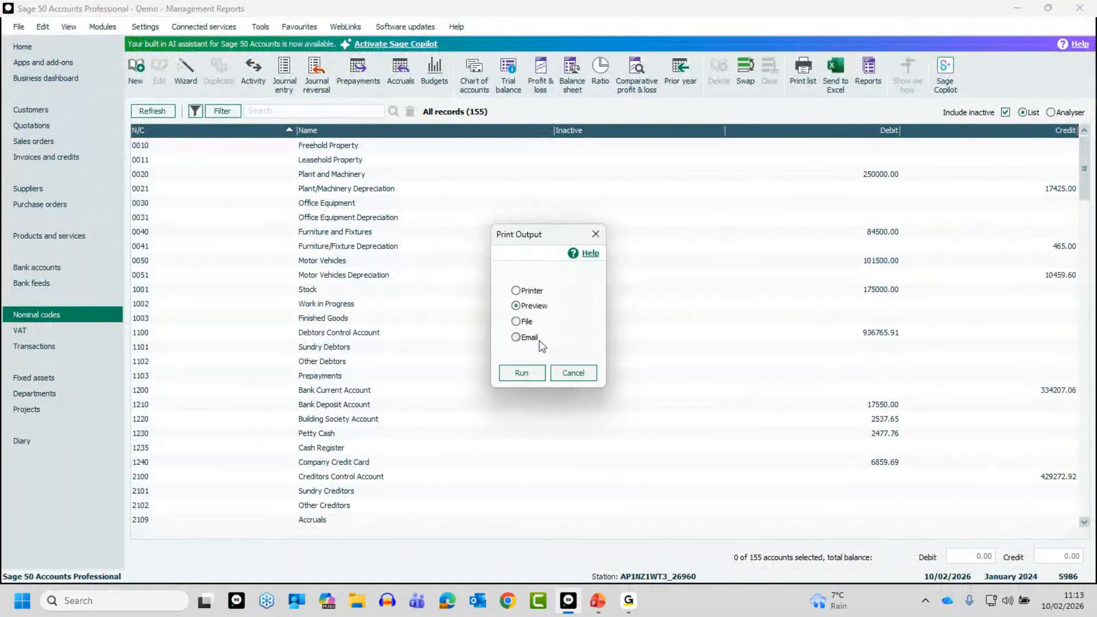
{"action": "left_click", "coordinate": [531, 374]}
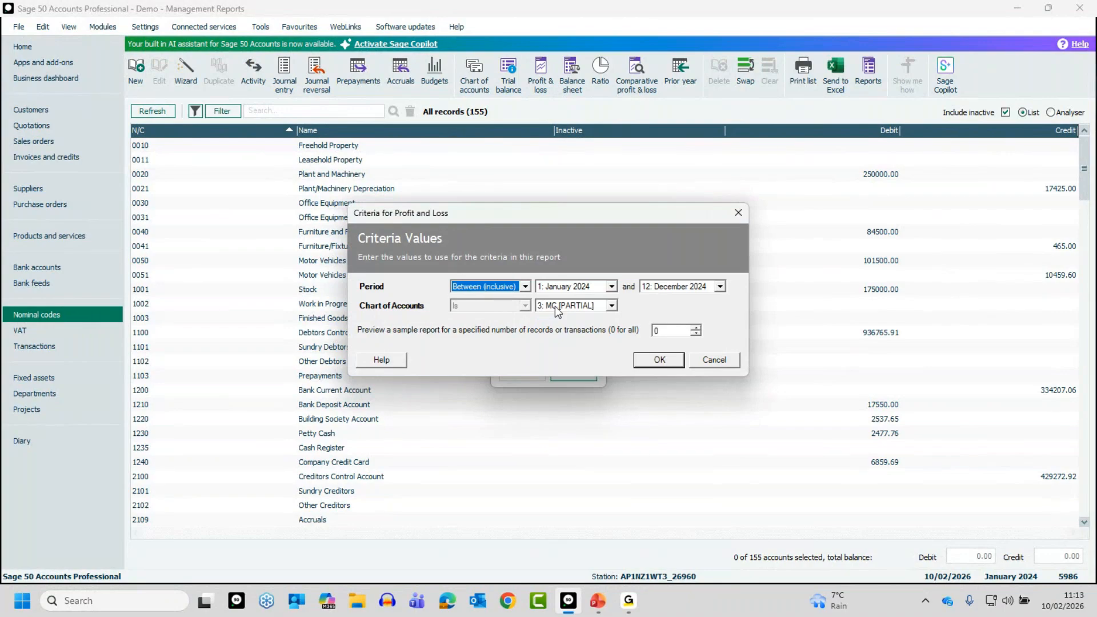
{"action": "left_click", "coordinate": [611, 306]}
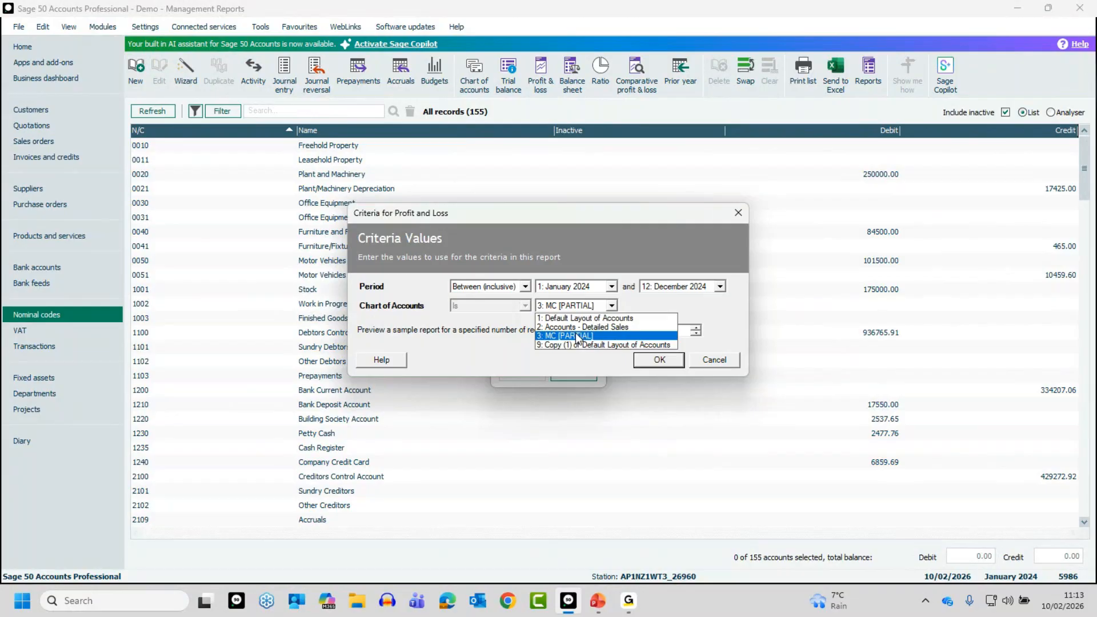
{"action": "left_click", "coordinate": [718, 362]}
{"action": "left_click", "coordinate": [715, 360]}
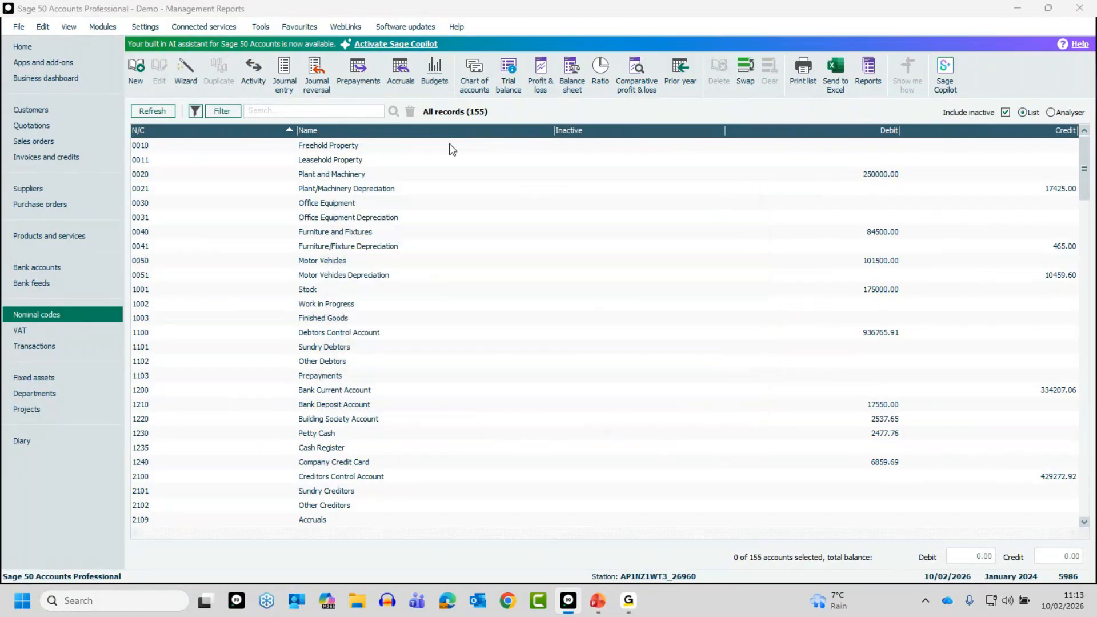
Try to delete the MC [PARTIAL] layout from the chart of accounts list
{"action": "left_click", "coordinate": [472, 70]}
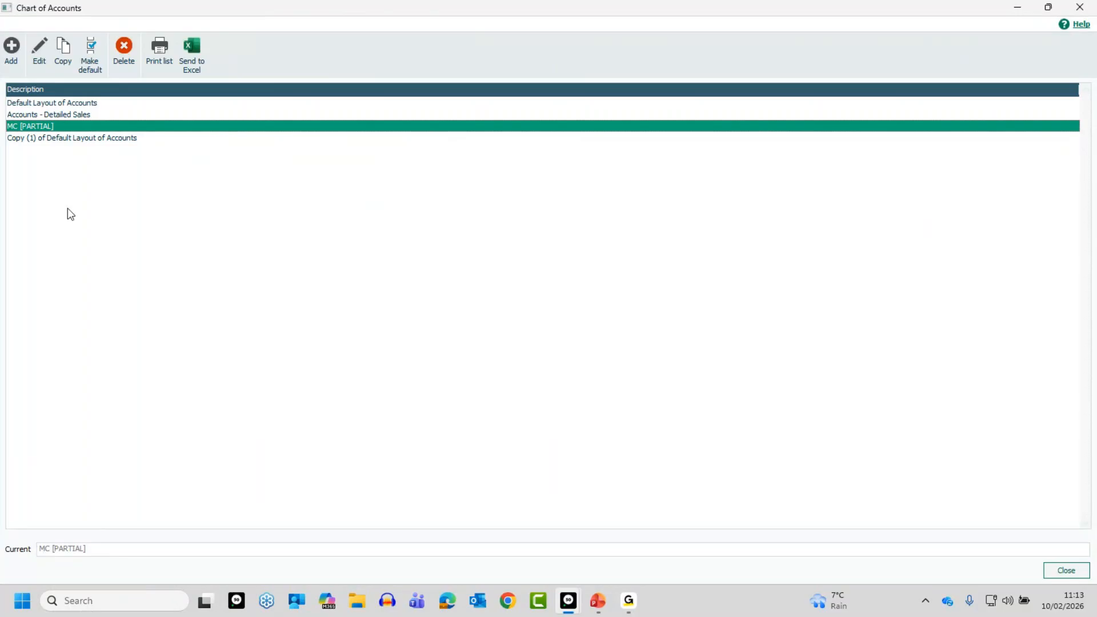
{"action": "left_click", "coordinate": [124, 50]}
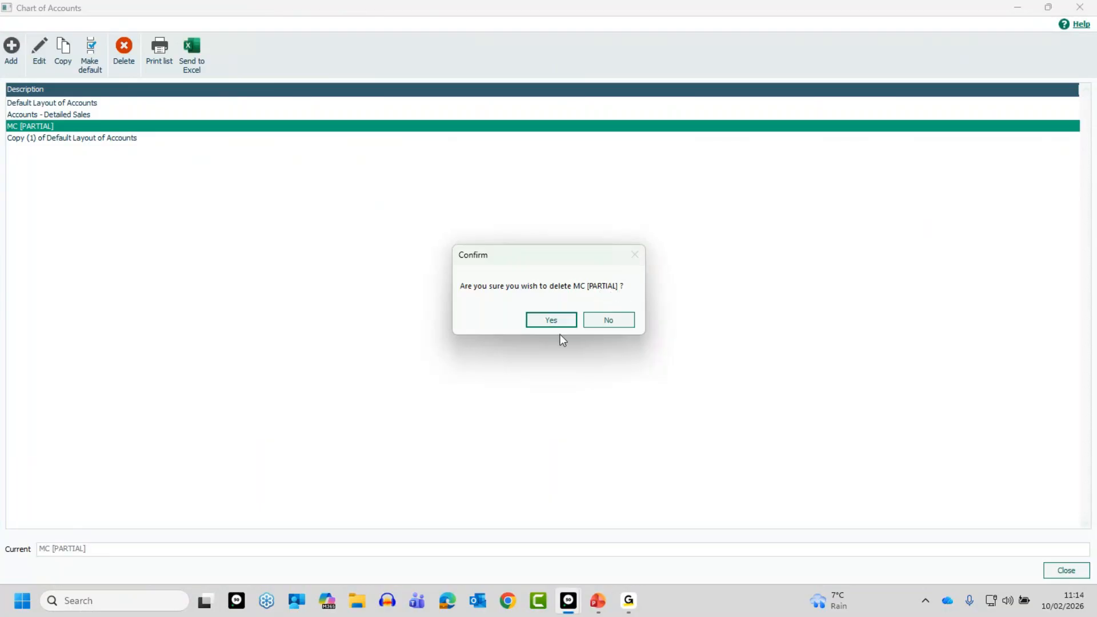
{"action": "left_click", "coordinate": [552, 321]}
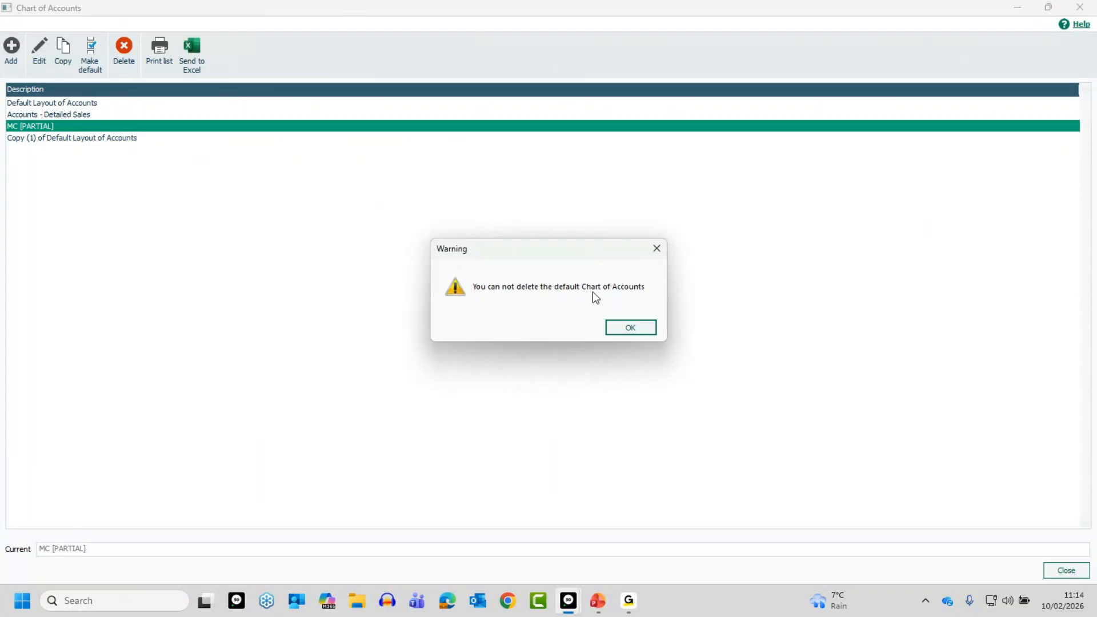
{"action": "left_click", "coordinate": [630, 332]}
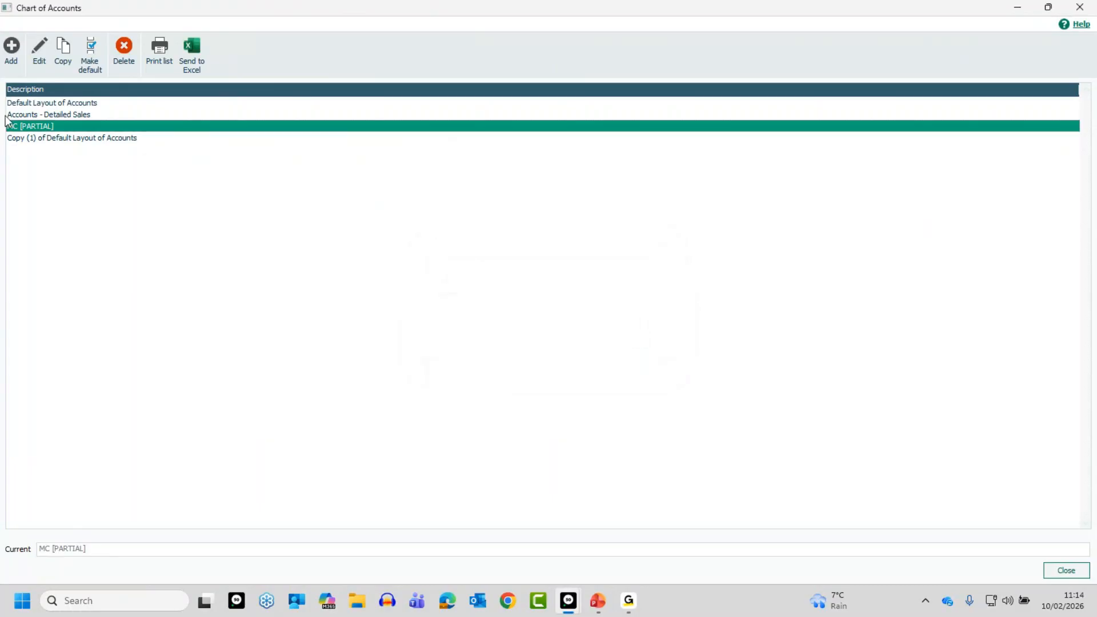
Make the Default Layout of Accounts the default chart of accounts again
{"action": "left_click", "coordinate": [21, 104]}
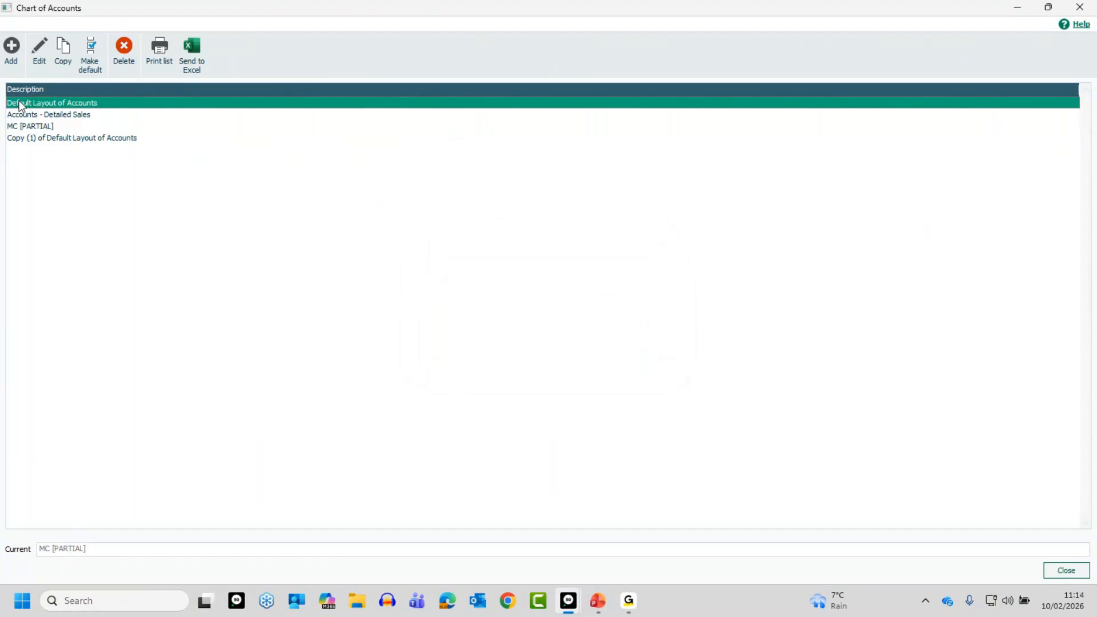
{"action": "left_click", "coordinate": [90, 55]}
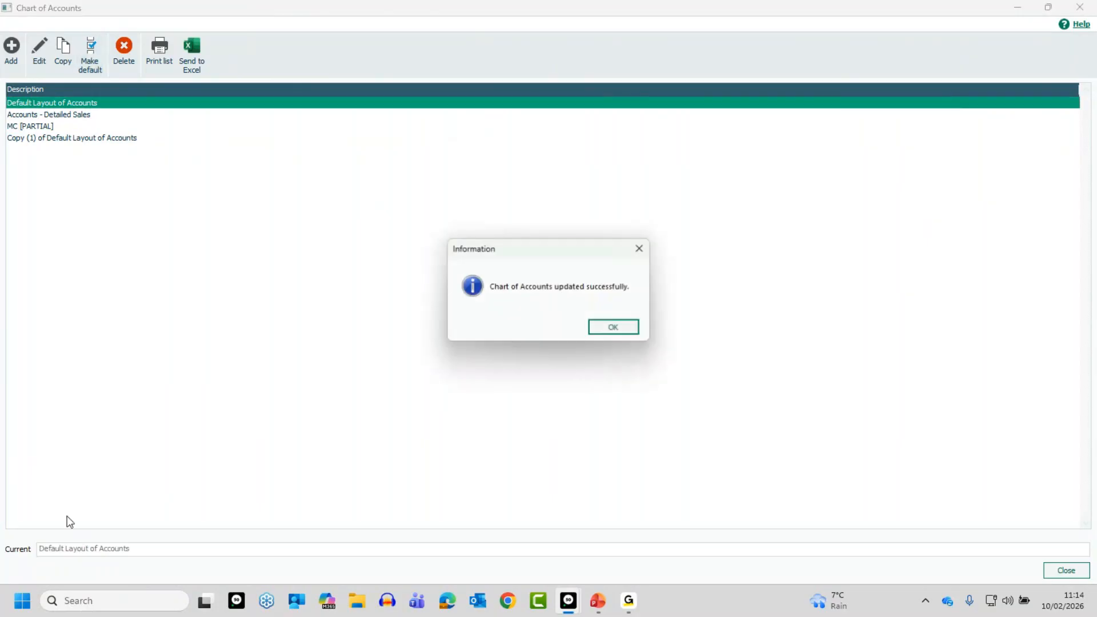
{"action": "left_click", "coordinate": [610, 326]}
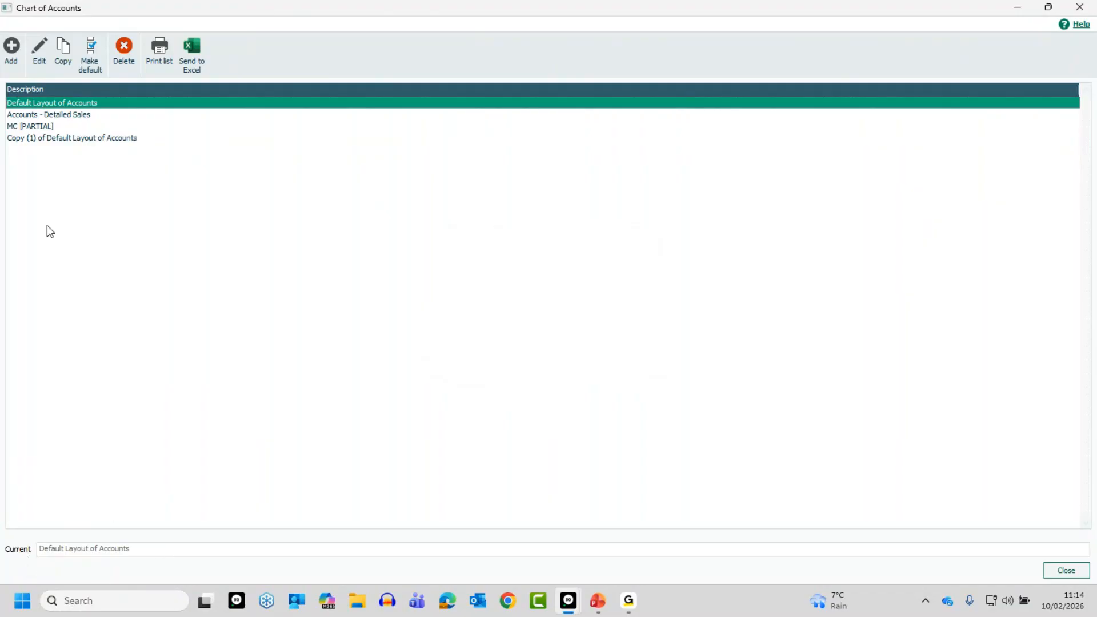
Delete the MC [PARTIAL] layout from the chart of accounts list
{"action": "left_click", "coordinate": [37, 126]}
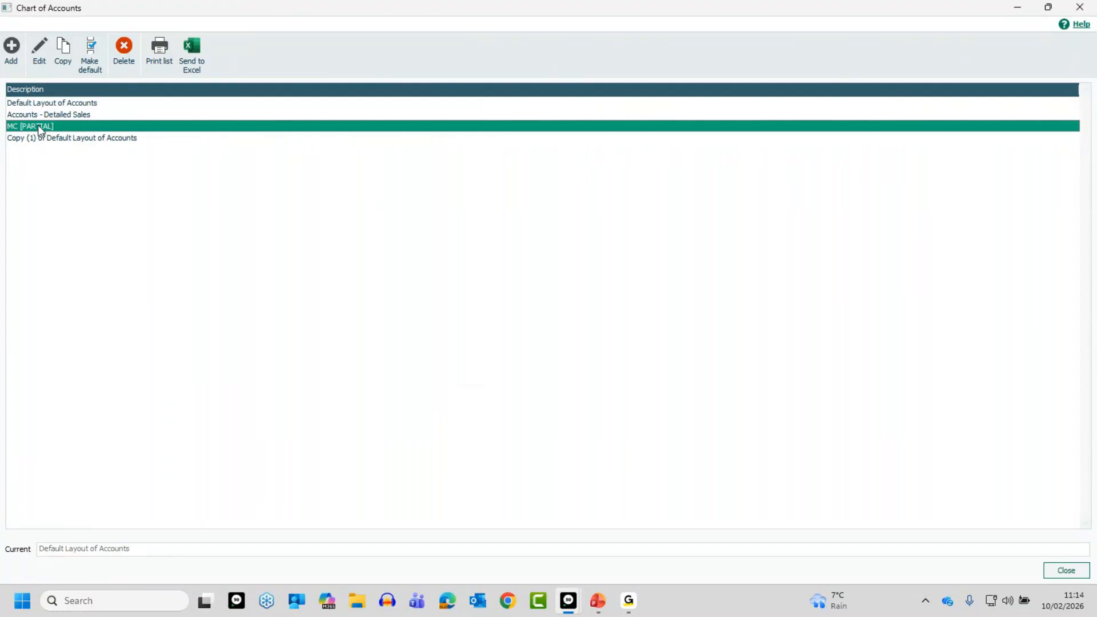
{"action": "left_click", "coordinate": [126, 48]}
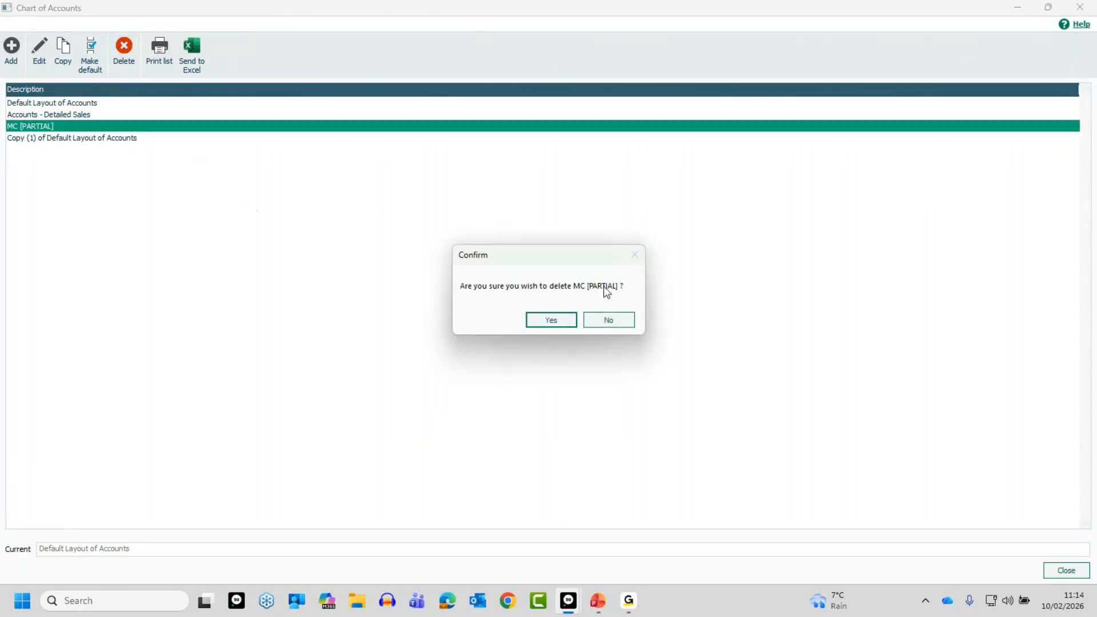
{"action": "left_click", "coordinate": [551, 321]}
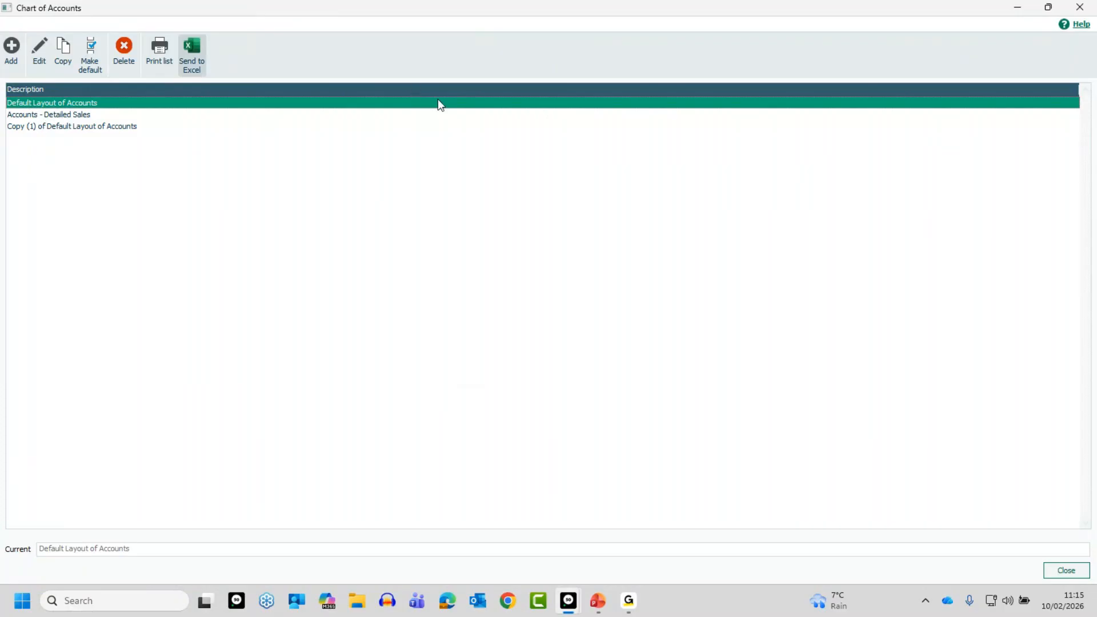
Send the list of chart of accounts layouts to Excel, view it and close the workbook
{"action": "left_click", "coordinate": [199, 50]}
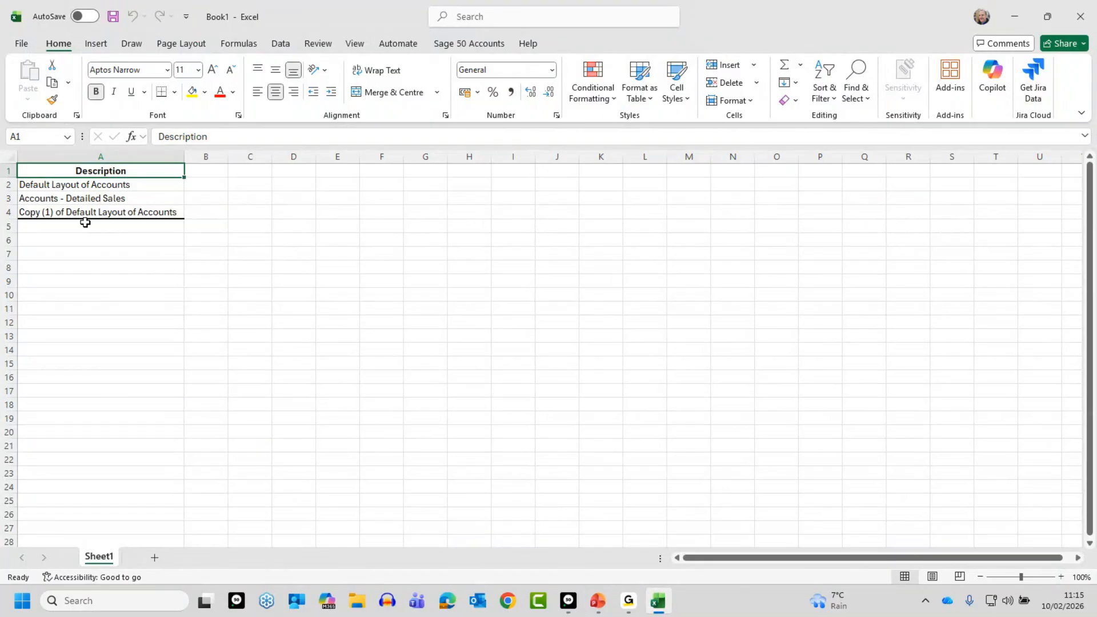
{"action": "left_click", "coordinate": [1072, 22]}
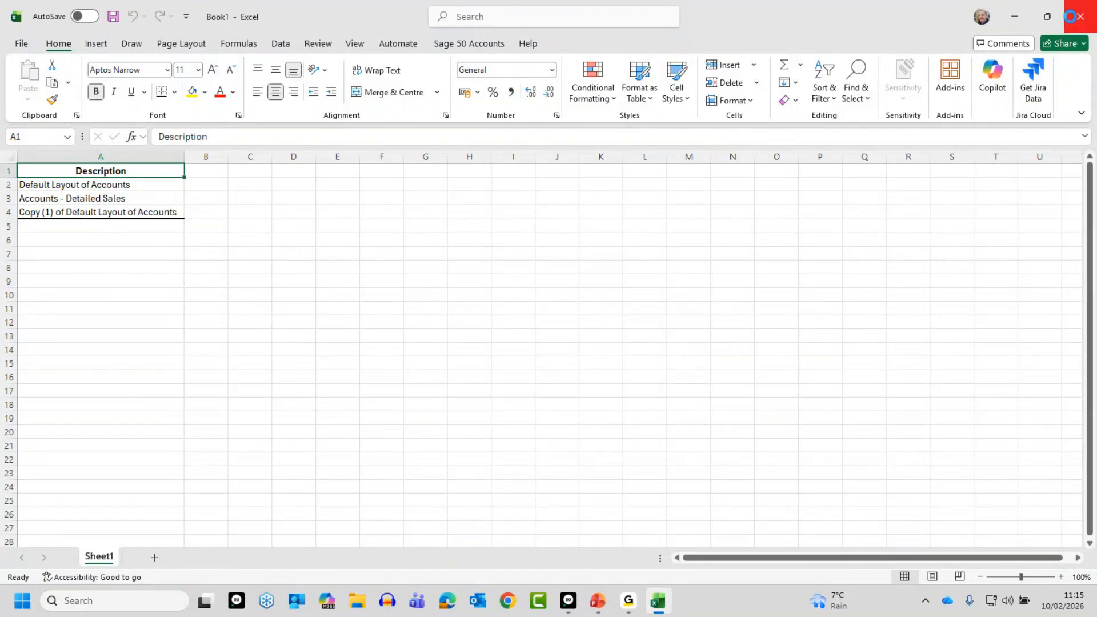
{"action": "left_click", "coordinate": [600, 459]}
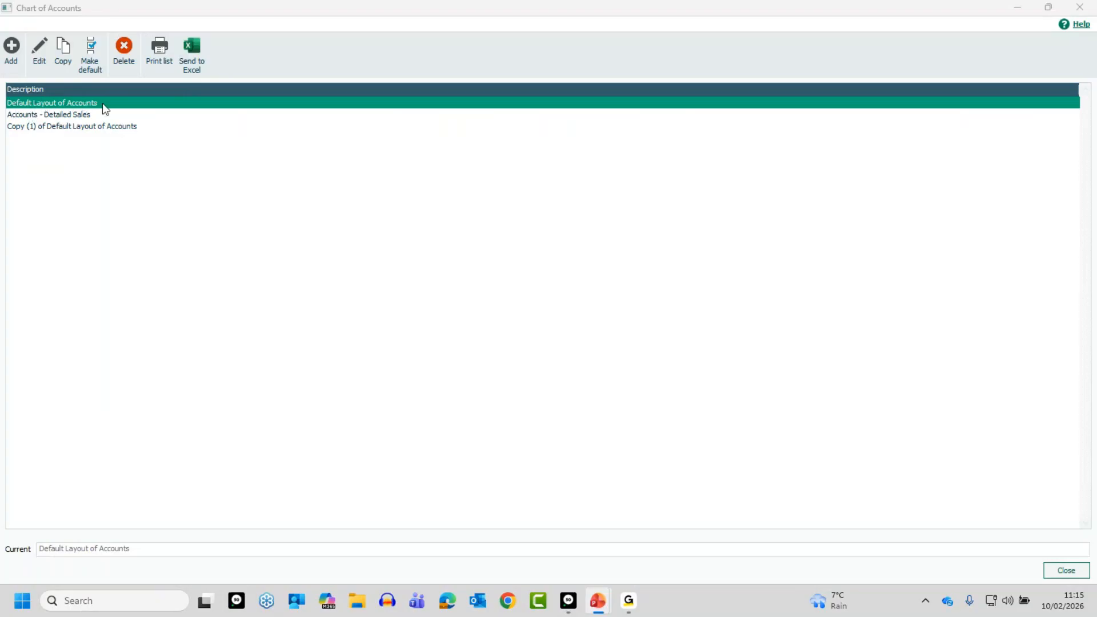
Open the Default Layout of Accounts for editing and examine the nominal ranges of its Profit & Loss categories and its Balance Sheet layout
{"action": "left_click", "coordinate": [43, 46]}
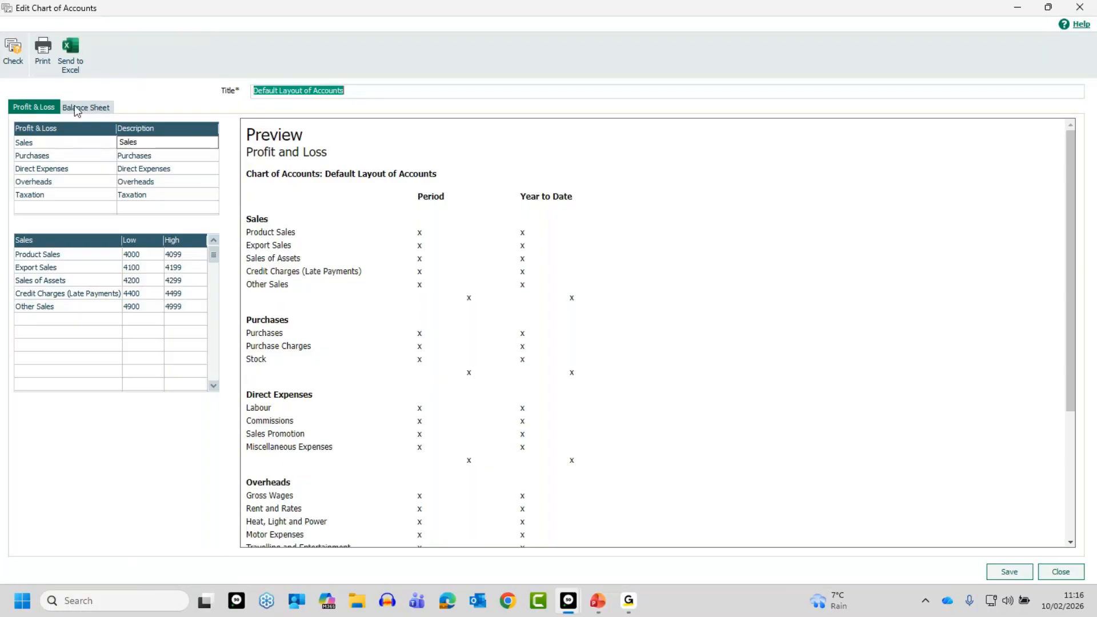
{"action": "left_click", "coordinate": [93, 110]}
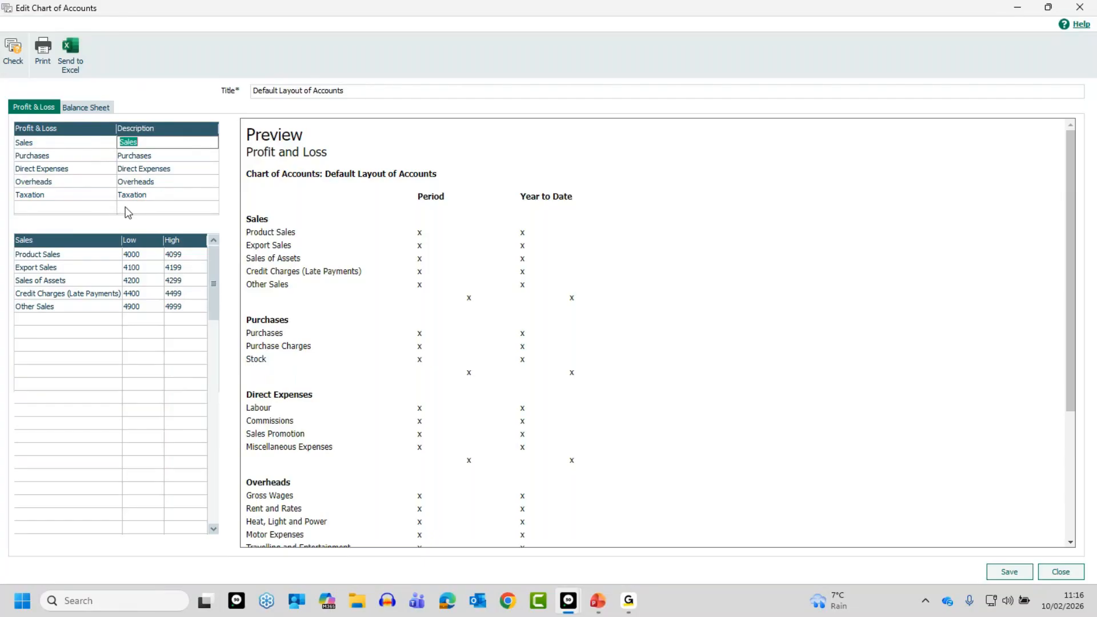
{"action": "left_click", "coordinate": [158, 157]}
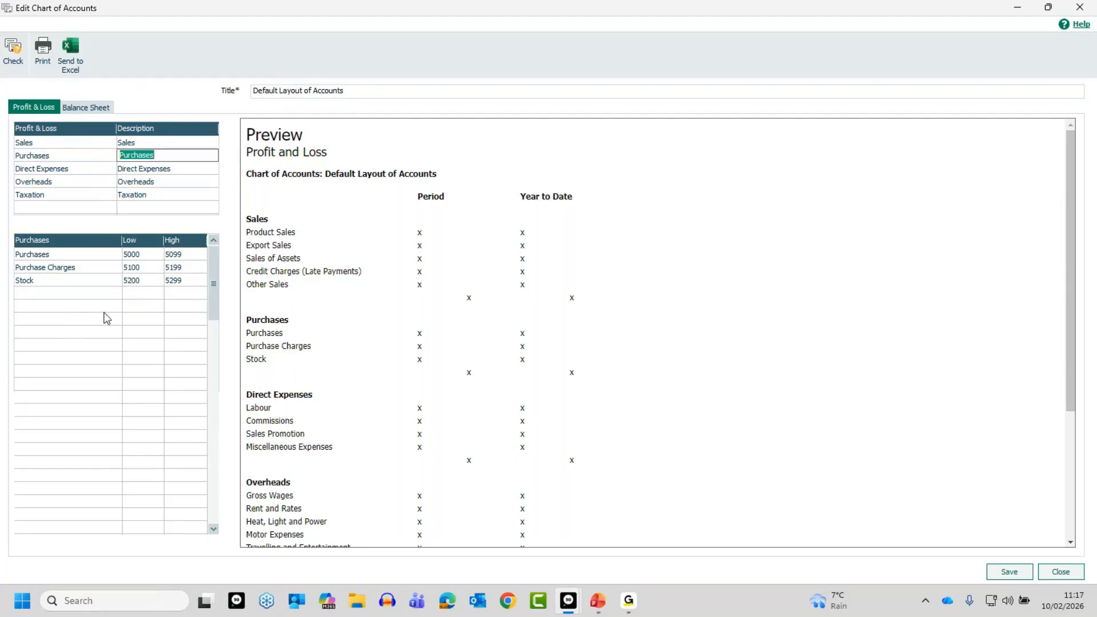
{"action": "left_click", "coordinate": [144, 169]}
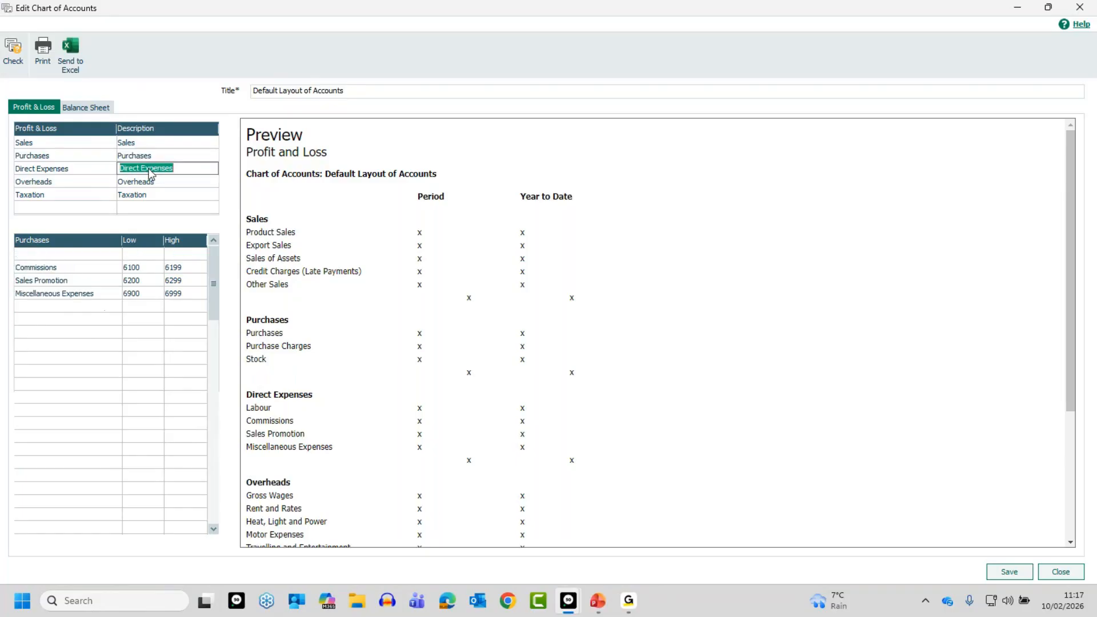
{"action": "left_click", "coordinate": [145, 182]}
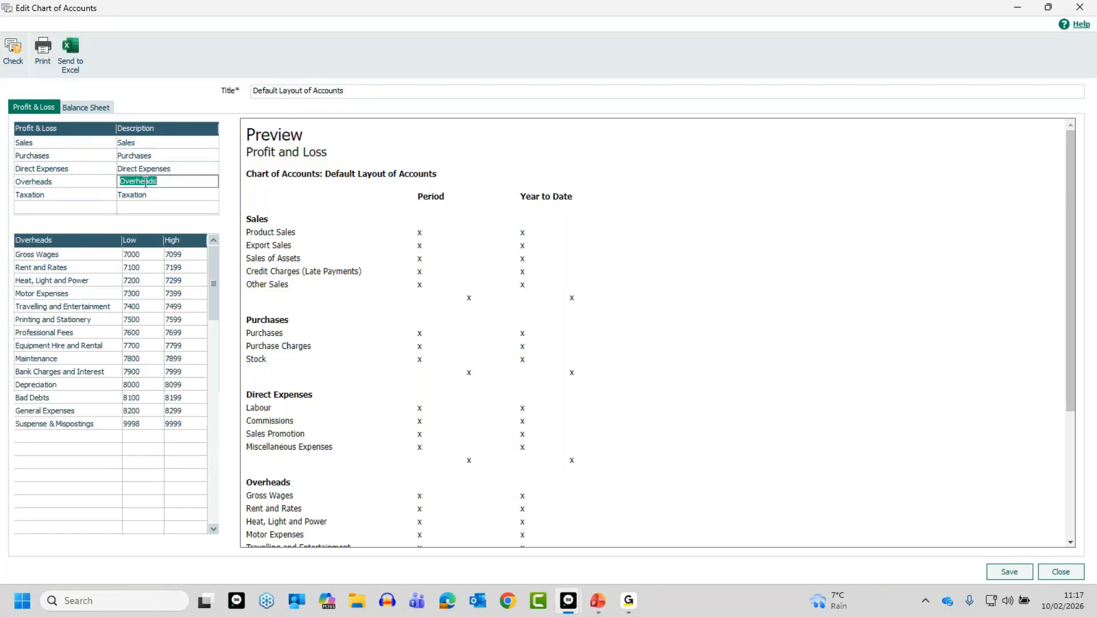
{"action": "left_click", "coordinate": [140, 195]}
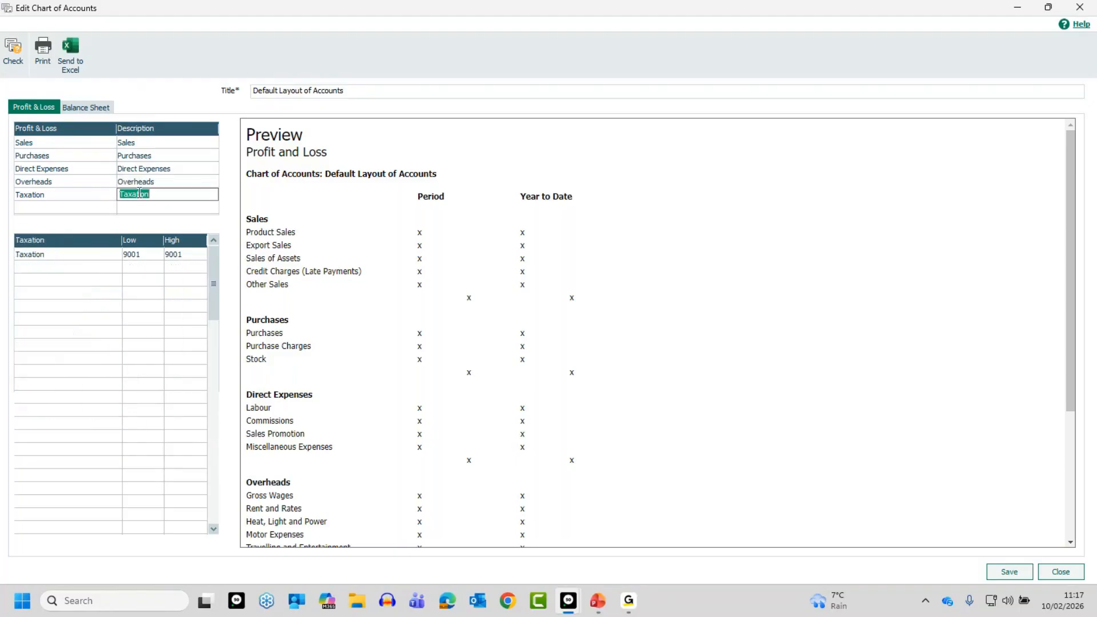
{"action": "left_click", "coordinate": [88, 108]}
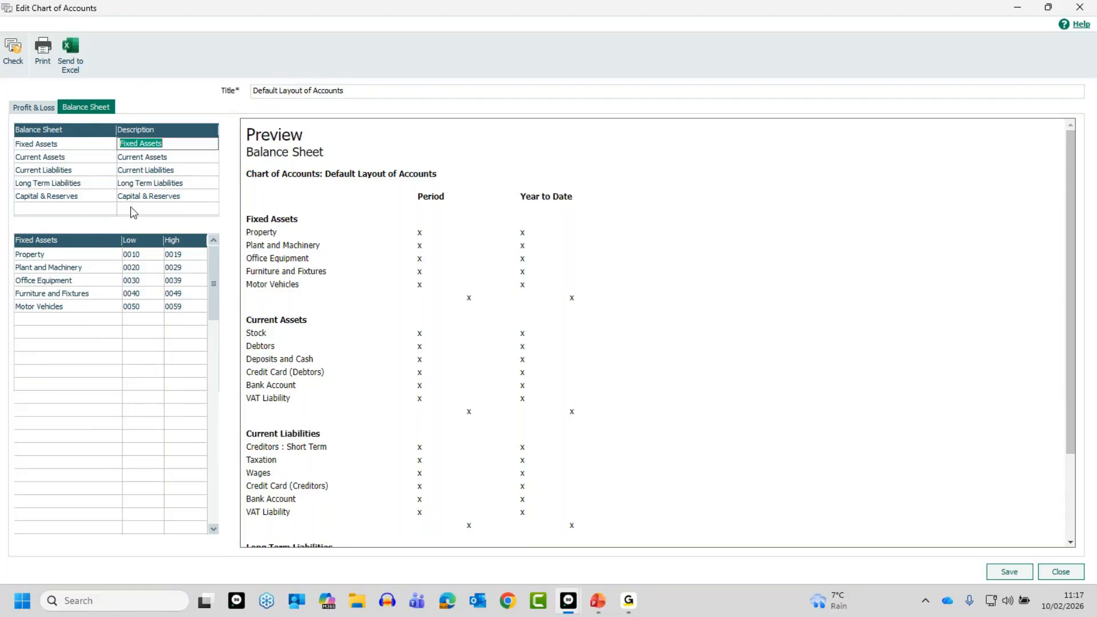
{"action": "left_click", "coordinate": [29, 108]}
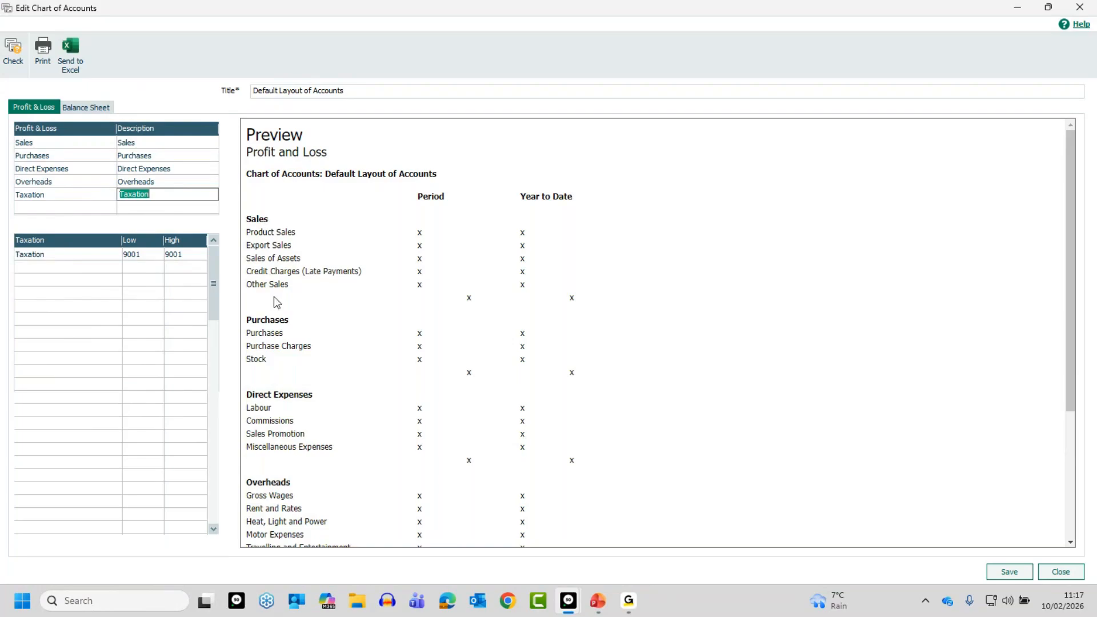
Rename the Product Sales line in the Sales category of the Profit & Loss layout to MC
{"action": "left_click", "coordinate": [140, 142]}
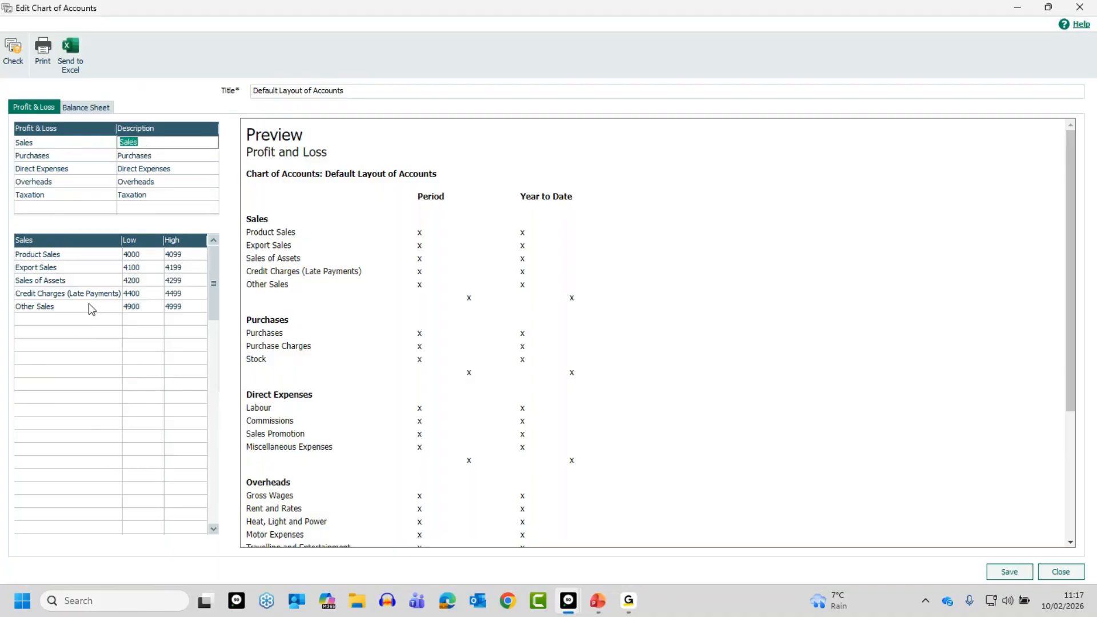
{"action": "left_click", "coordinate": [55, 255]}
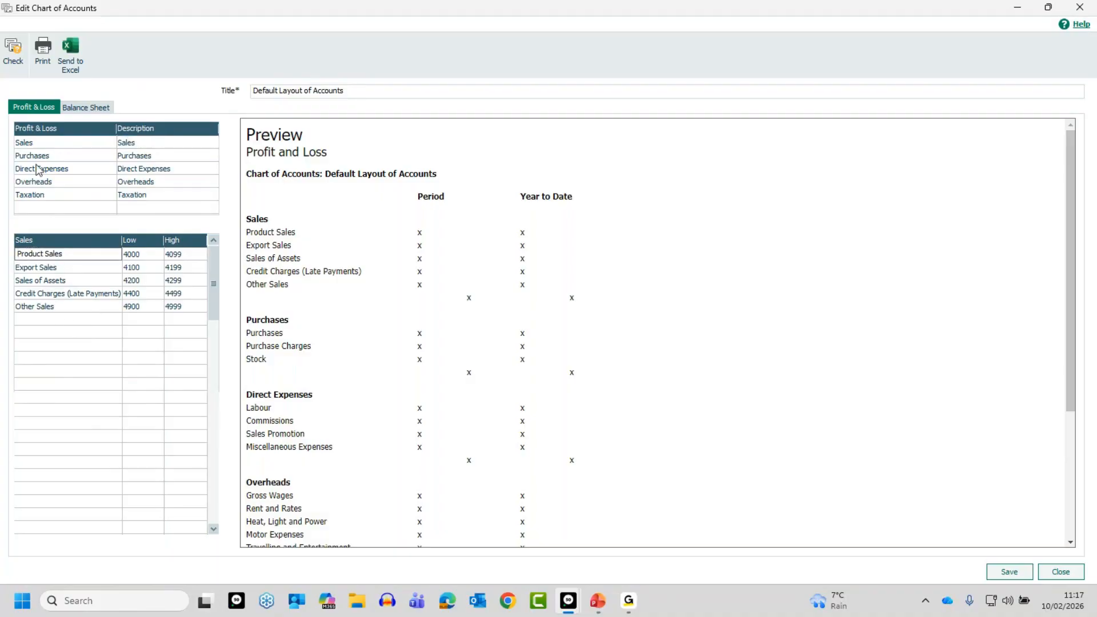
{"action": "left_click_drag", "start_coordinate": [64, 253], "coordinate": [11, 254]}
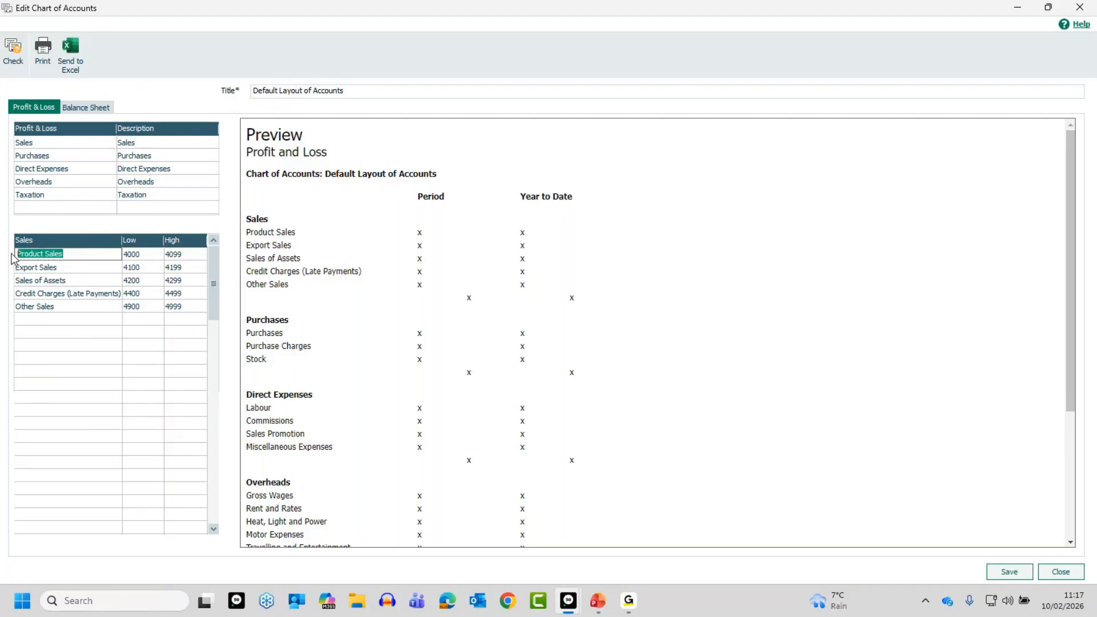
{"action": "type", "text": "MC"}
{"action": "key", "text": "Tab"}
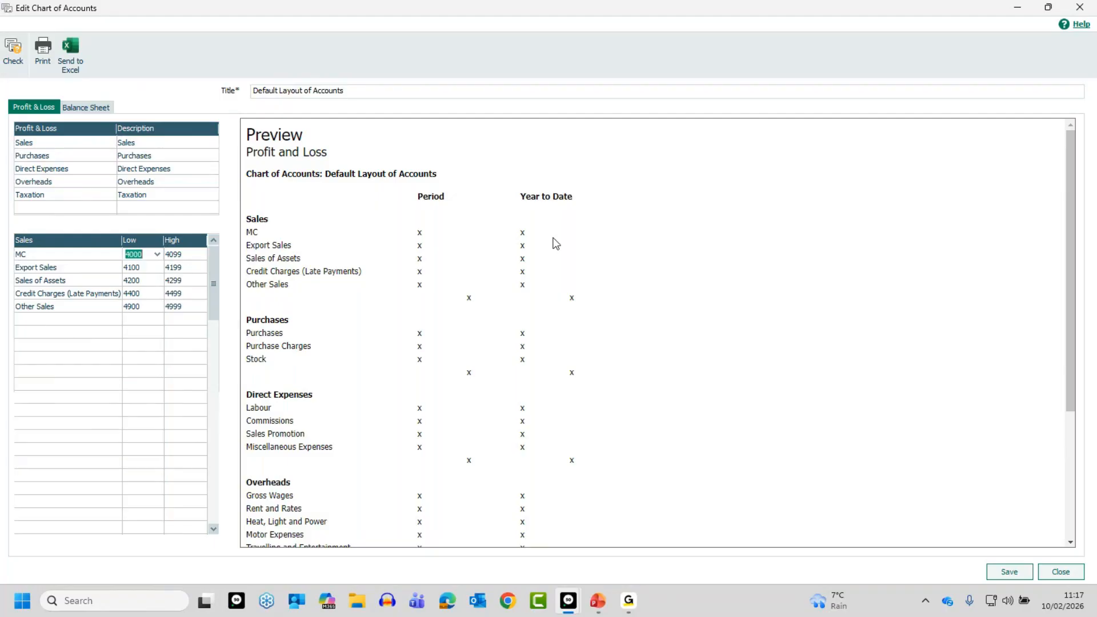
Rename the MC line in the Sales category back to Product Sales
{"action": "left_click", "coordinate": [54, 255]}
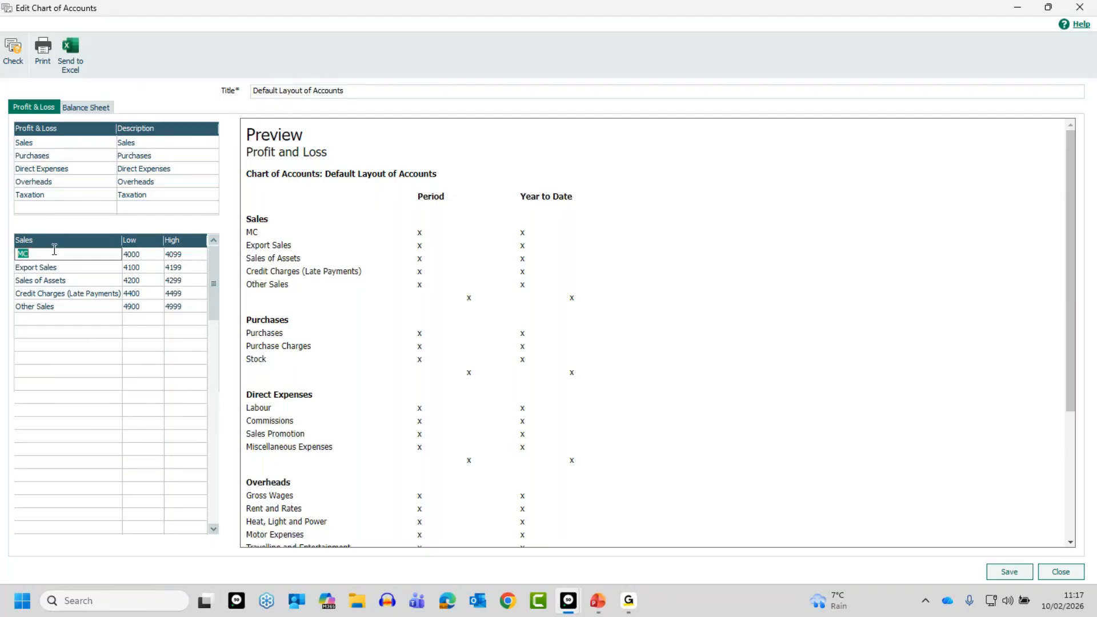
{"action": "type", "text": "Prodcut"}
{"action": "key", "text": "BackSpace"}
{"action": "key", "text": "BackSpace"}
{"action": "type", "text": "uct Sales"}
{"action": "key", "text": "Tab"}
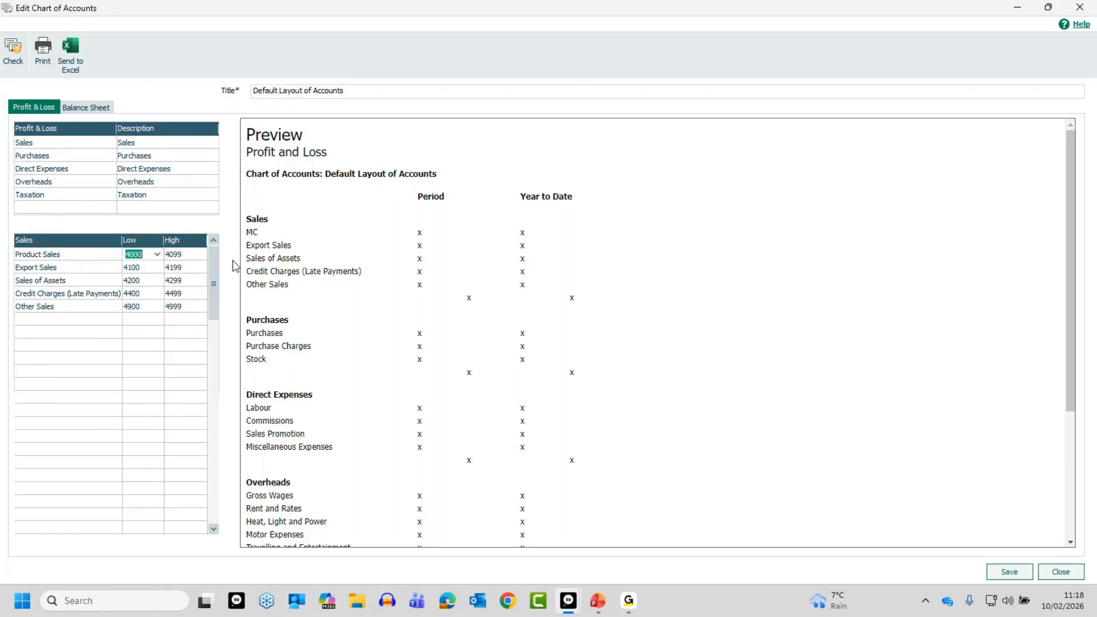
Examine the nominal ranges of the Sales, Purchases, Direct Expenses, Overheads and Taxation categories, and close the layout without saving changes
{"action": "left_click", "coordinate": [102, 372]}
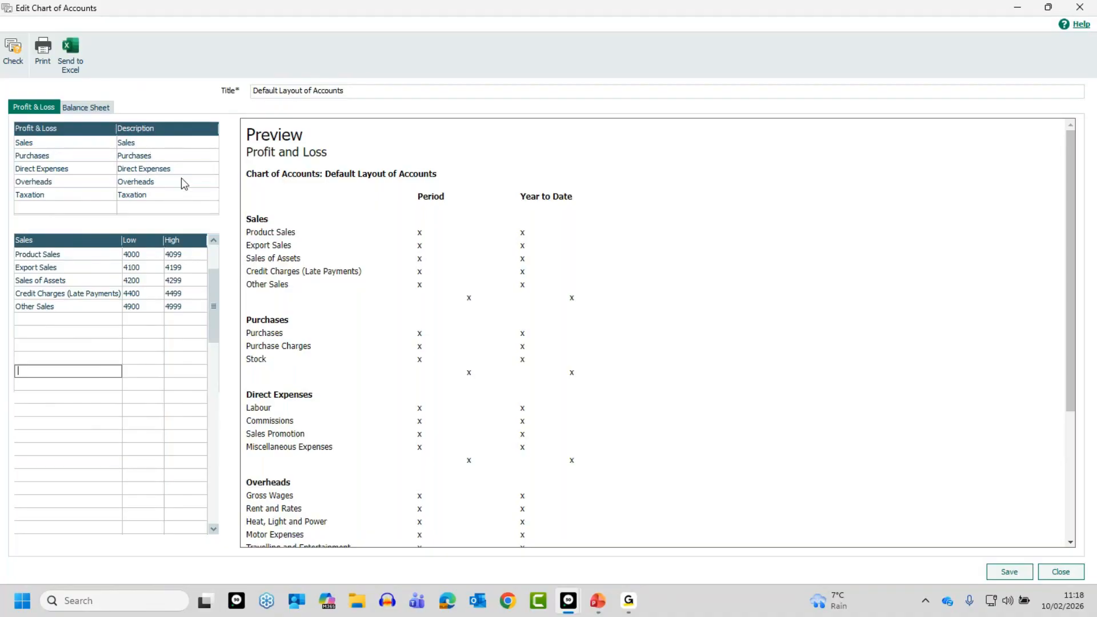
{"action": "left_click", "coordinate": [180, 157]}
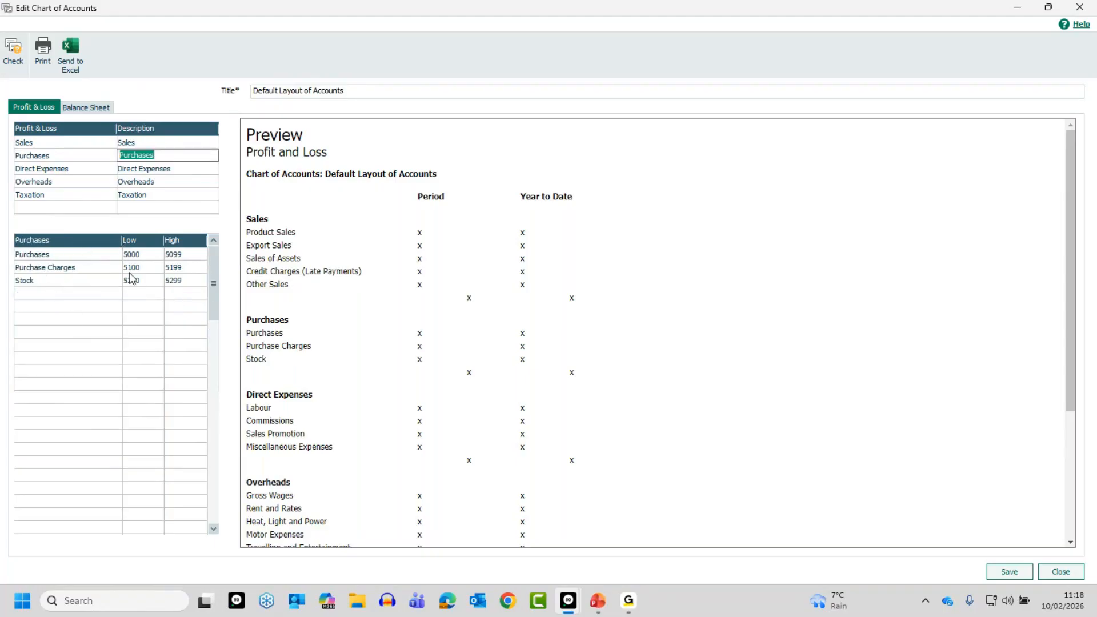
{"action": "left_click", "coordinate": [183, 169]}
{"action": "left_click", "coordinate": [182, 181]}
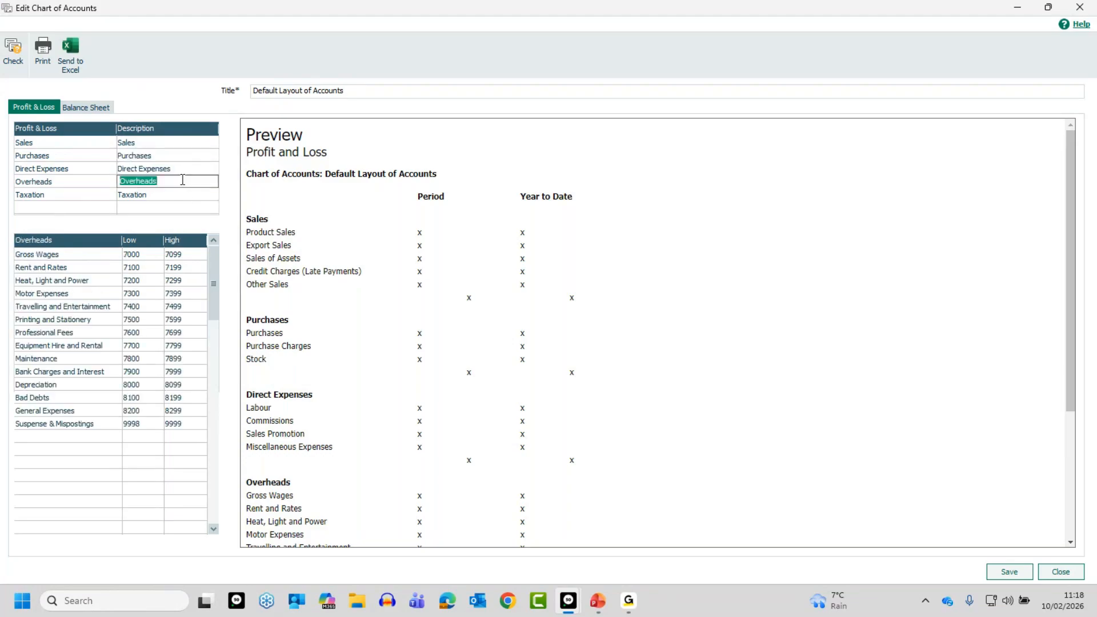
{"action": "left_click", "coordinate": [179, 142]}
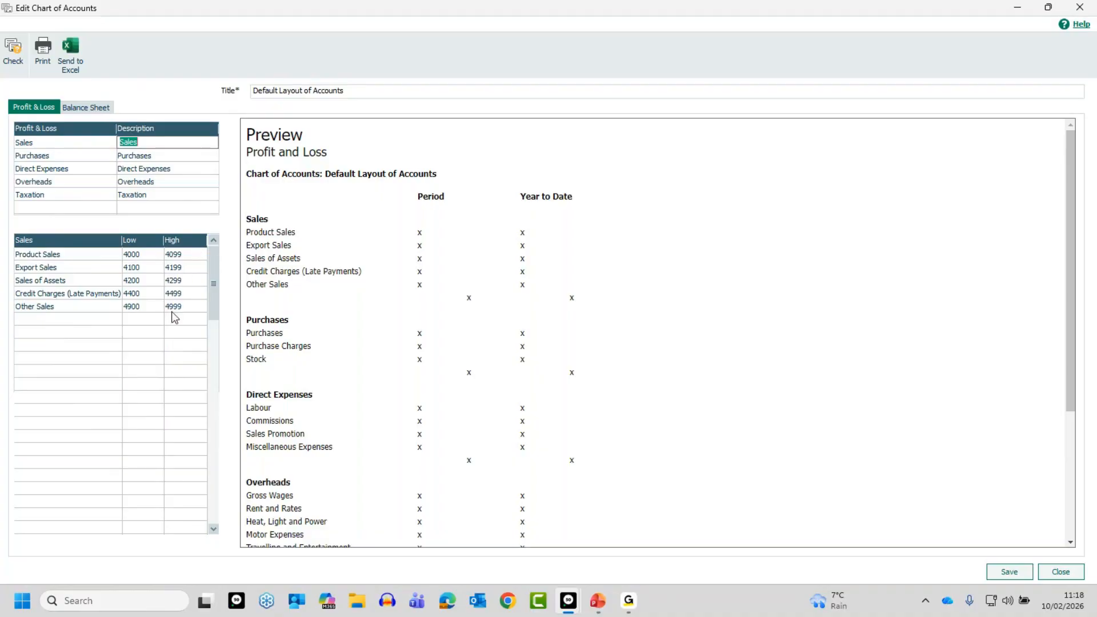
{"action": "left_click", "coordinate": [170, 156]}
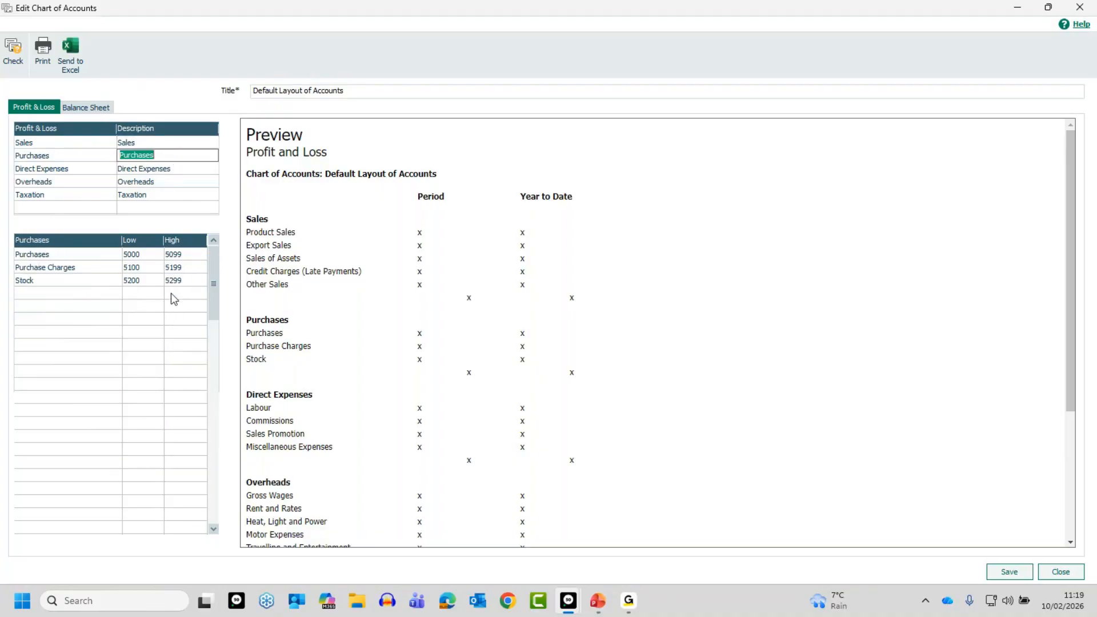
{"action": "left_click", "coordinate": [187, 167]}
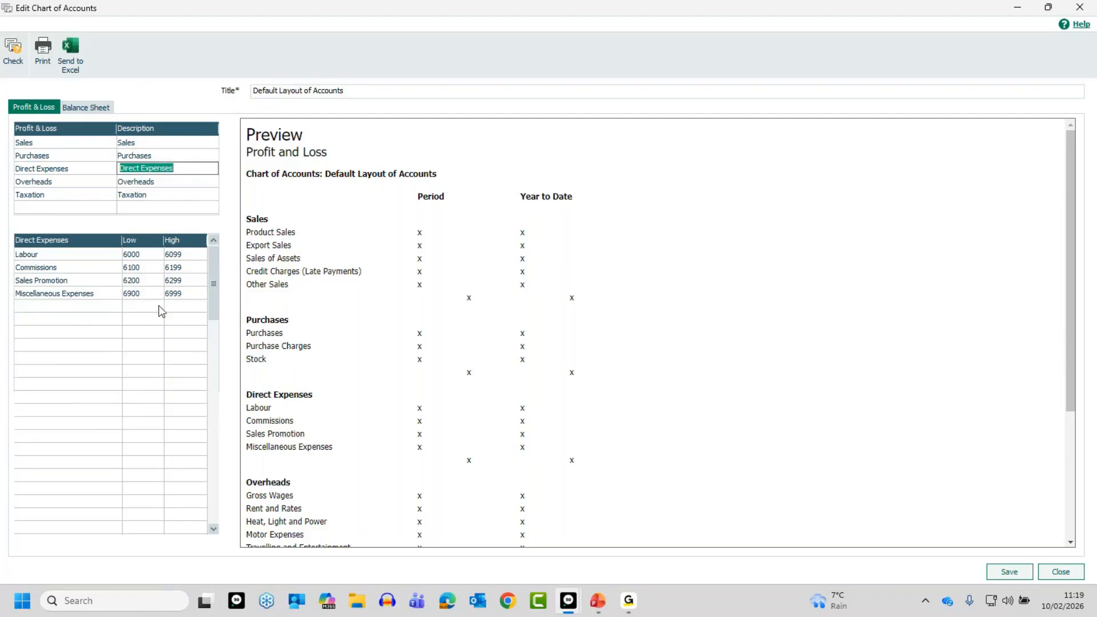
{"action": "left_click", "coordinate": [174, 184]}
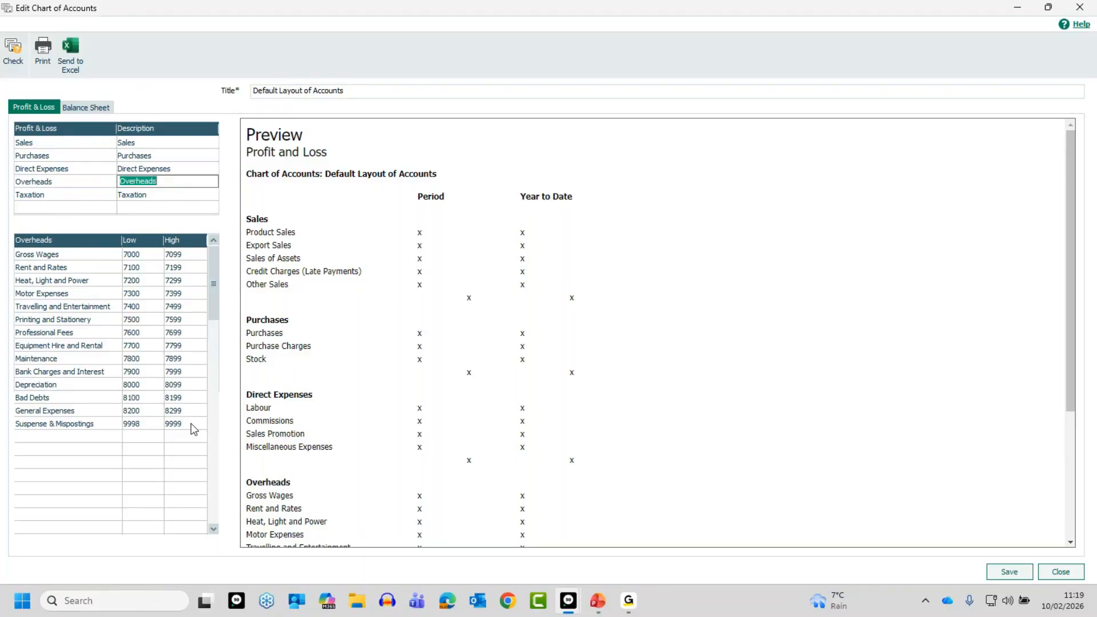
{"action": "left_click", "coordinate": [135, 195]}
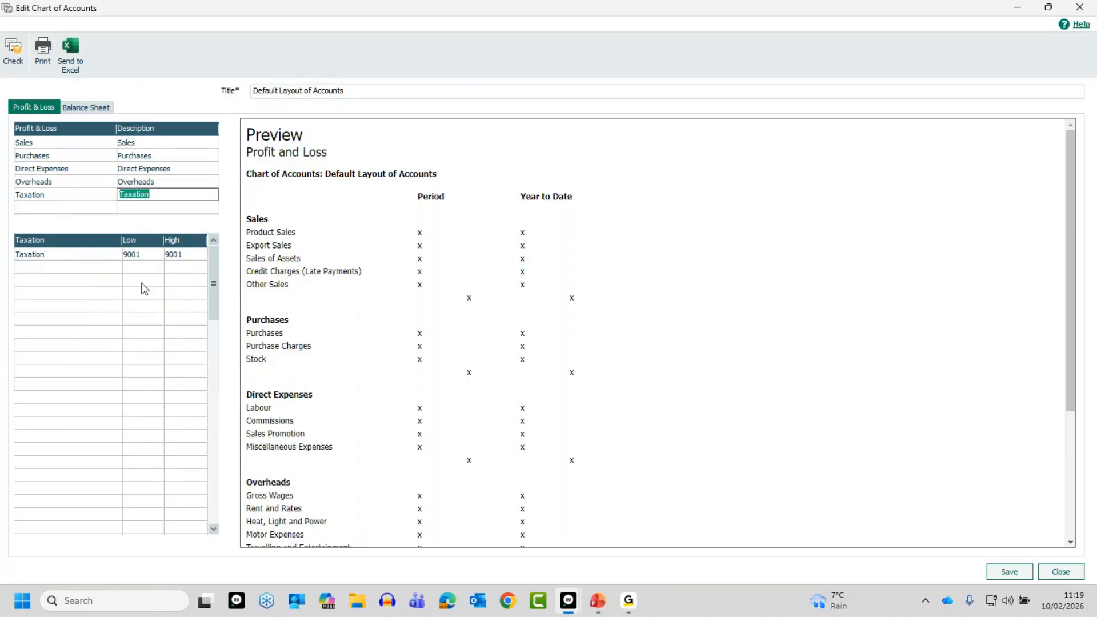
{"action": "left_click", "coordinate": [161, 143]}
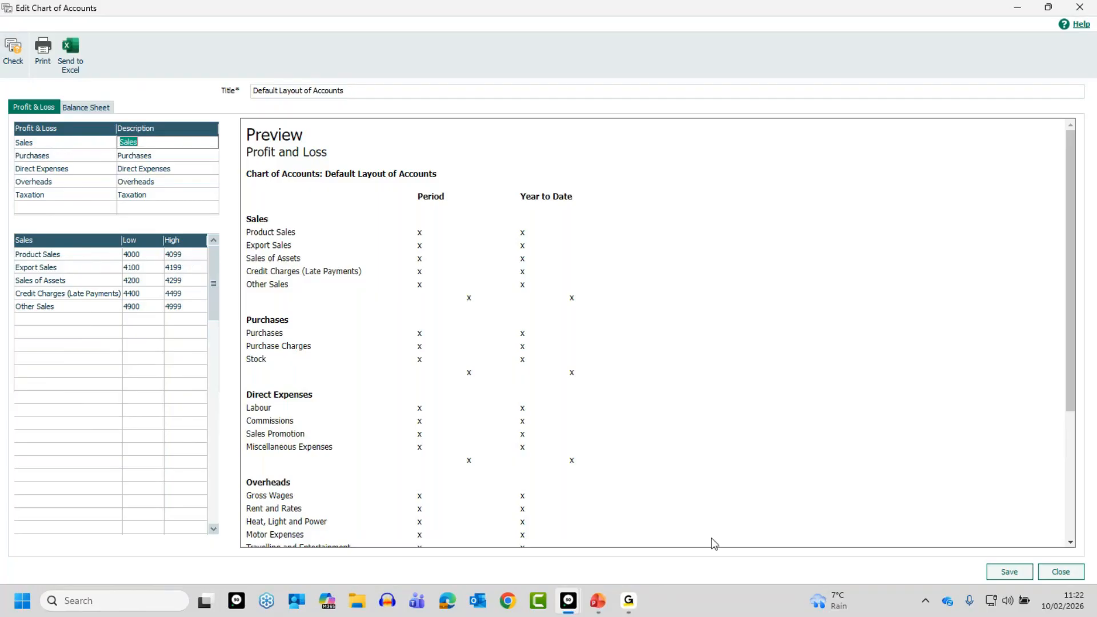
{"action": "left_click", "coordinate": [1058, 572]}
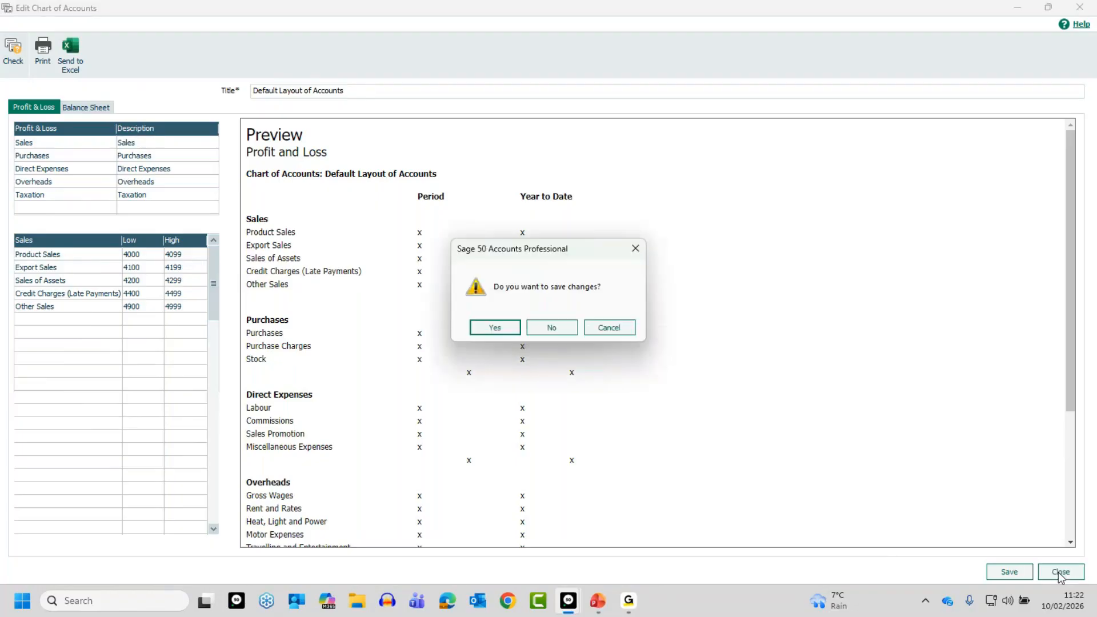
{"action": "left_click", "coordinate": [545, 328]}
Open the Accounts - Detailed Sales layout for editing, examine its Sales category breakdown and close it
{"action": "left_click", "coordinate": [50, 115]}
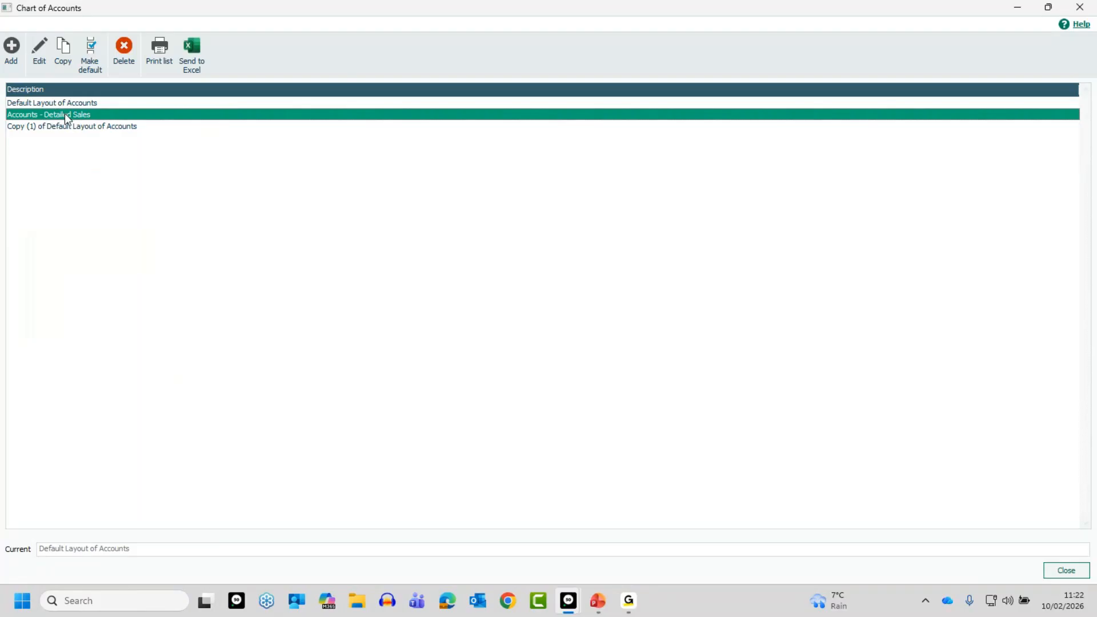
{"action": "left_click", "coordinate": [44, 50]}
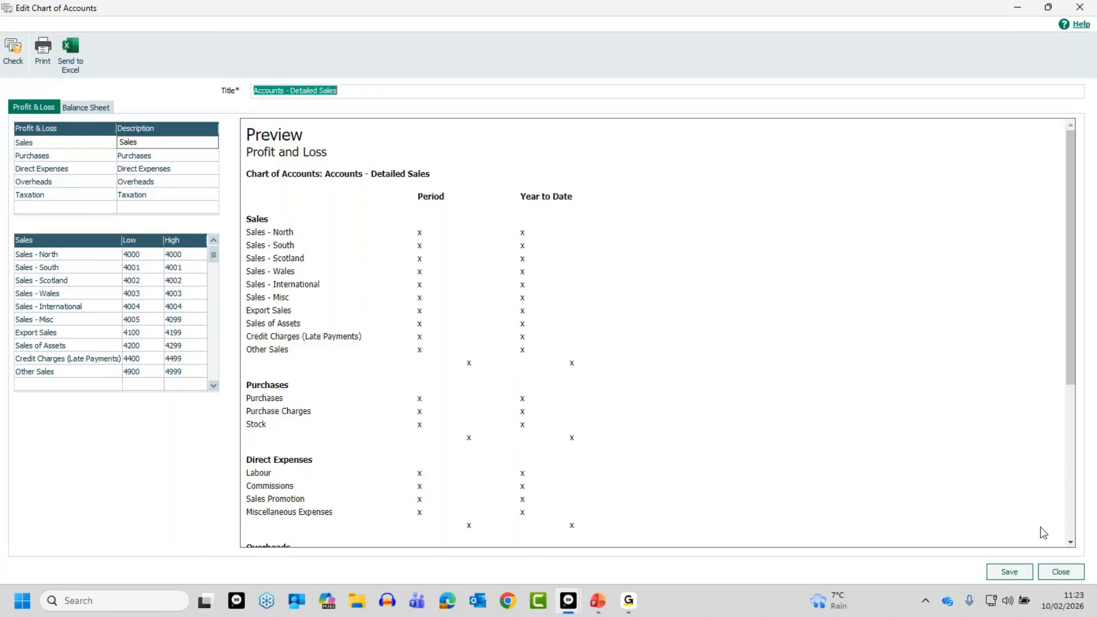
{"action": "left_click", "coordinate": [1066, 578]}
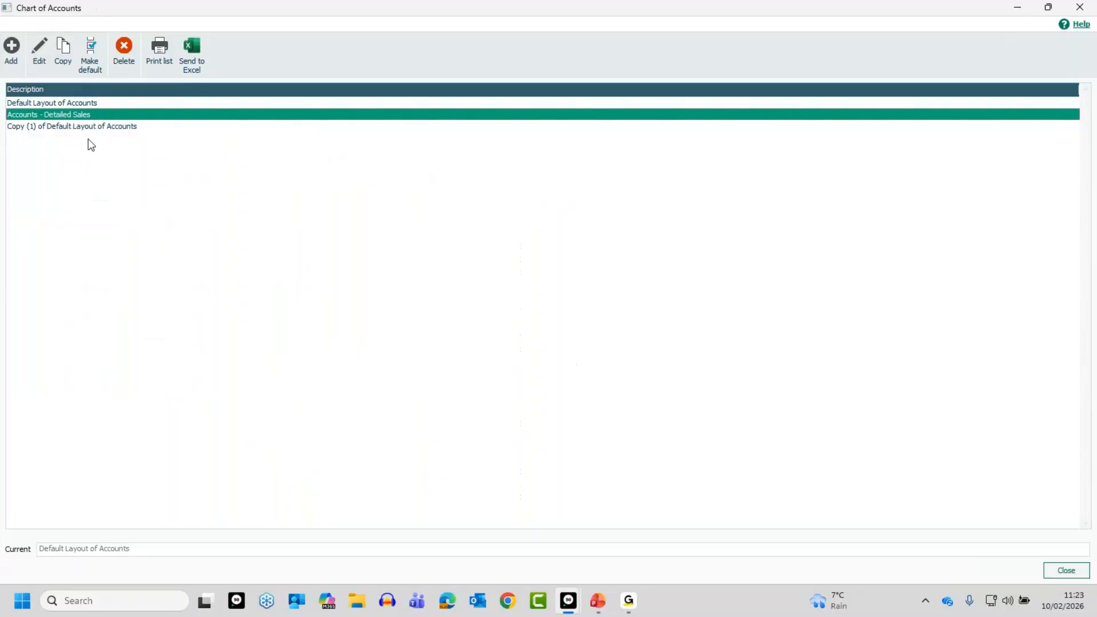
Open the Default Layout of Accounts for editing and insert a blank line between Product Sales and Export Sales in the Sales category
{"action": "left_click", "coordinate": [64, 103]}
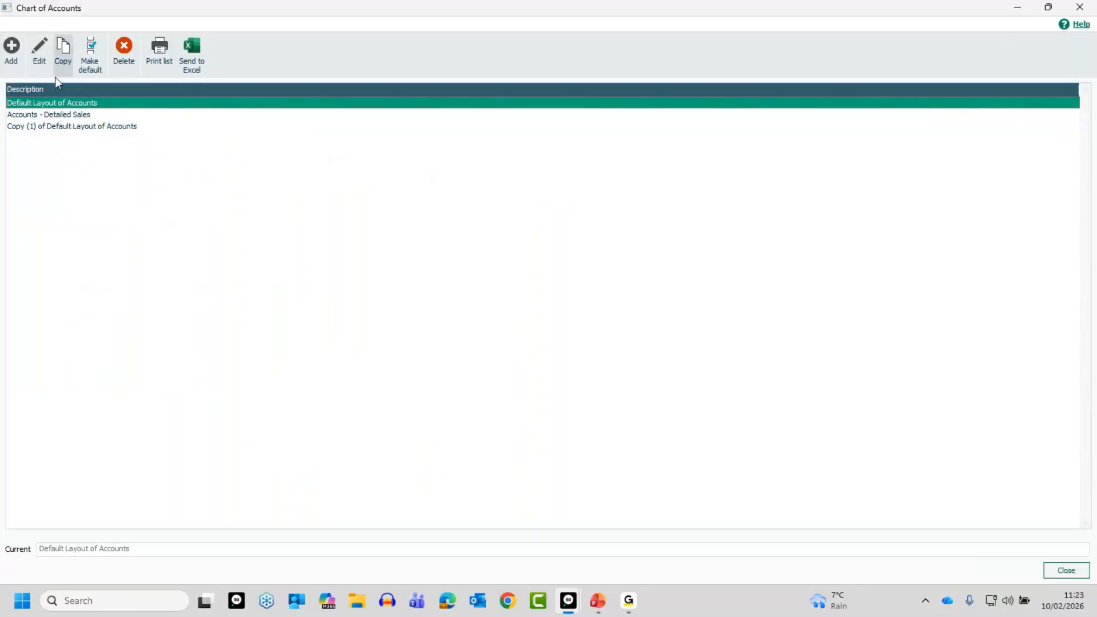
{"action": "left_click", "coordinate": [41, 51]}
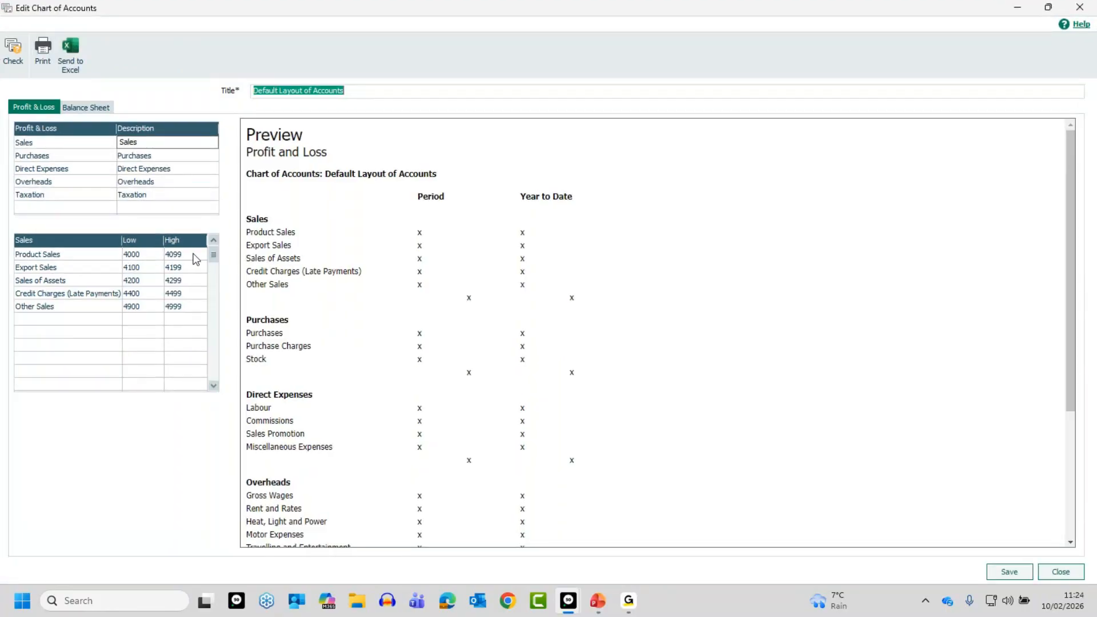
{"action": "left_click", "coordinate": [83, 267]}
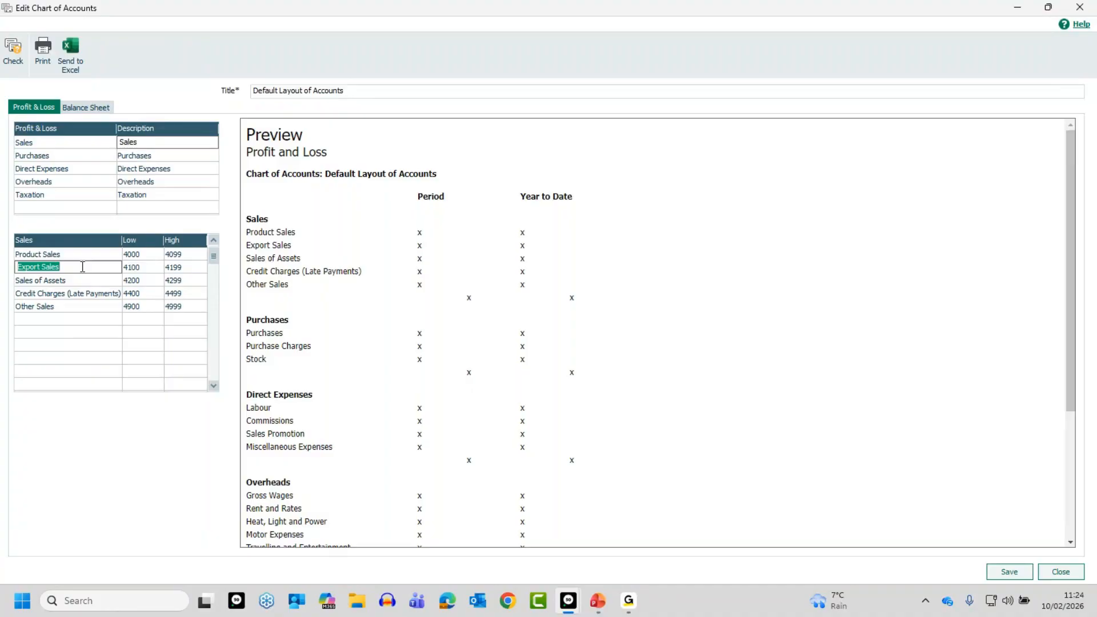
{"action": "key", "text": "Insert"}
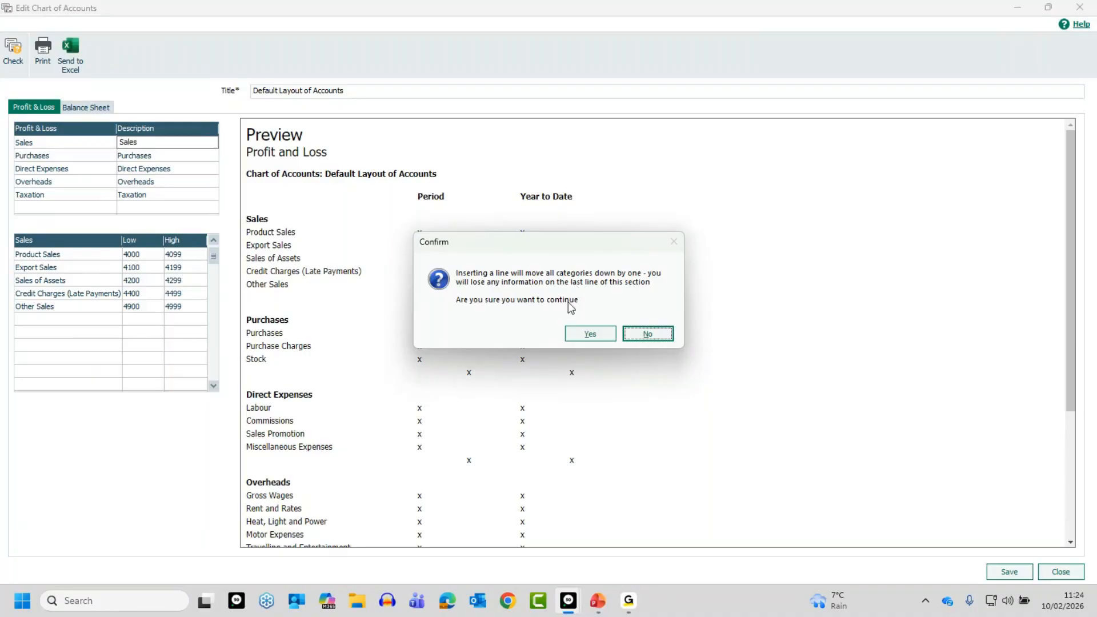
{"action": "left_click", "coordinate": [591, 334]}
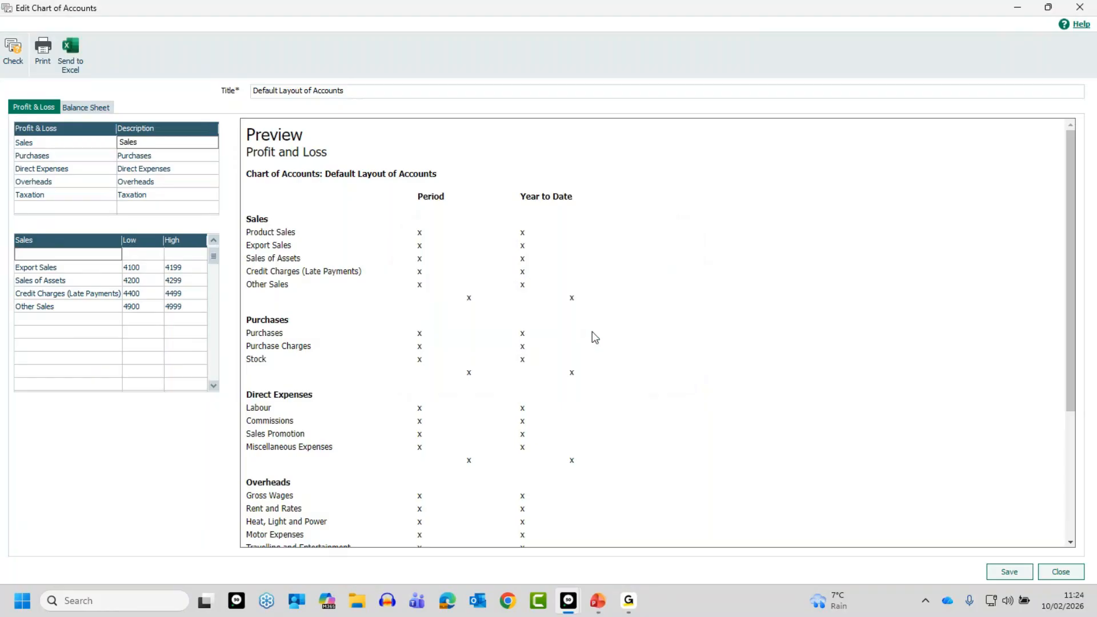
{"action": "left_click", "coordinate": [213, 240]}
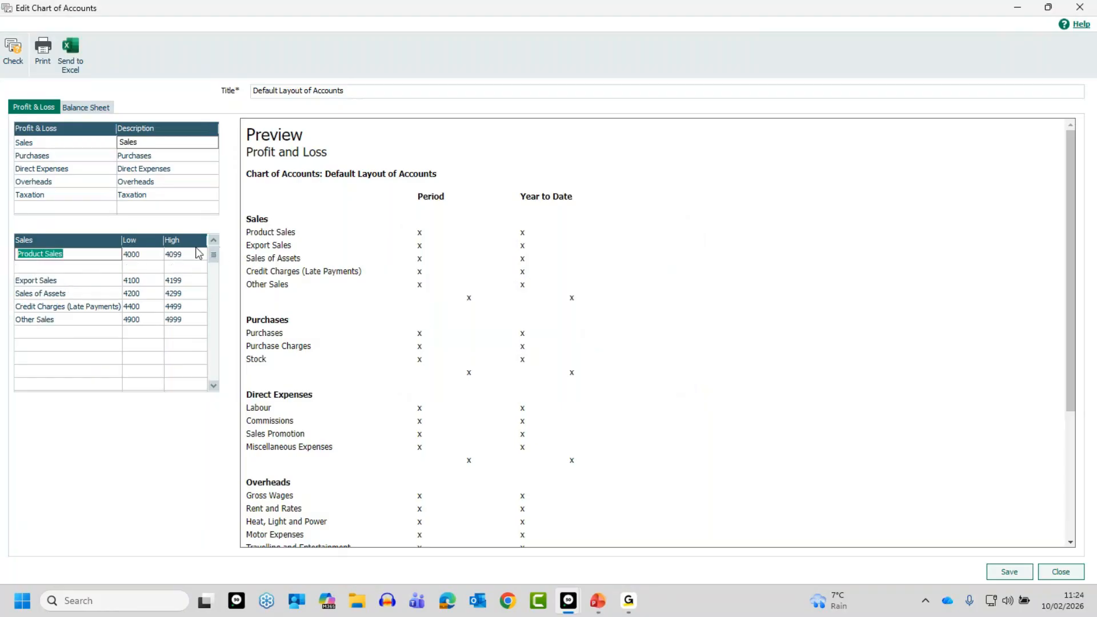
Insert four more blank lines between Product Sales and Export Sales in the Sales category
{"action": "left_click", "coordinate": [105, 268]}
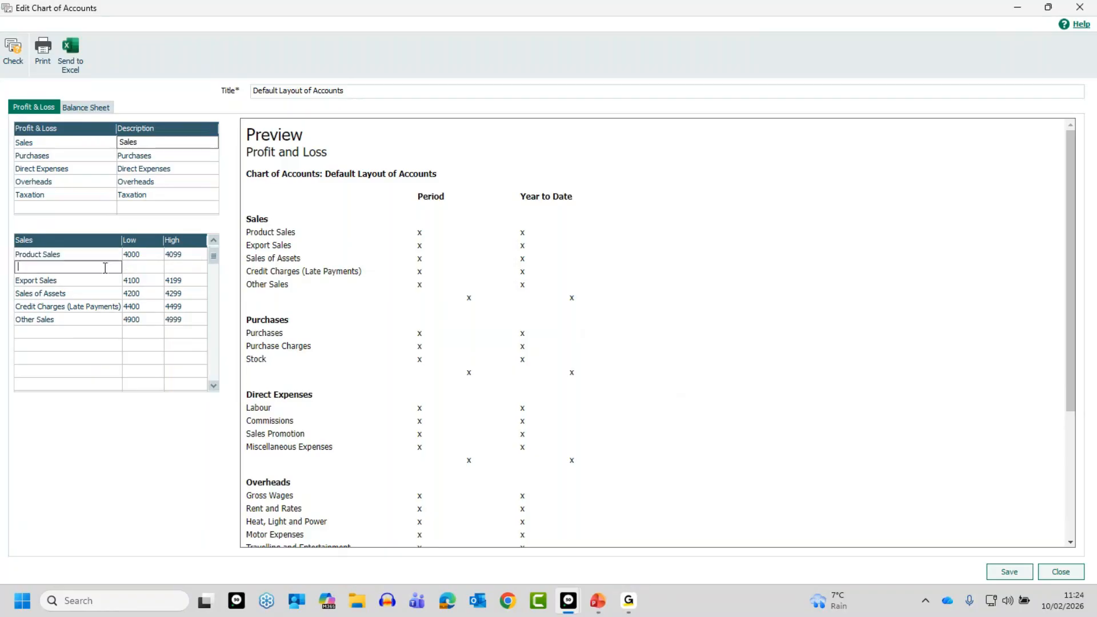
{"action": "key", "text": "F7"}
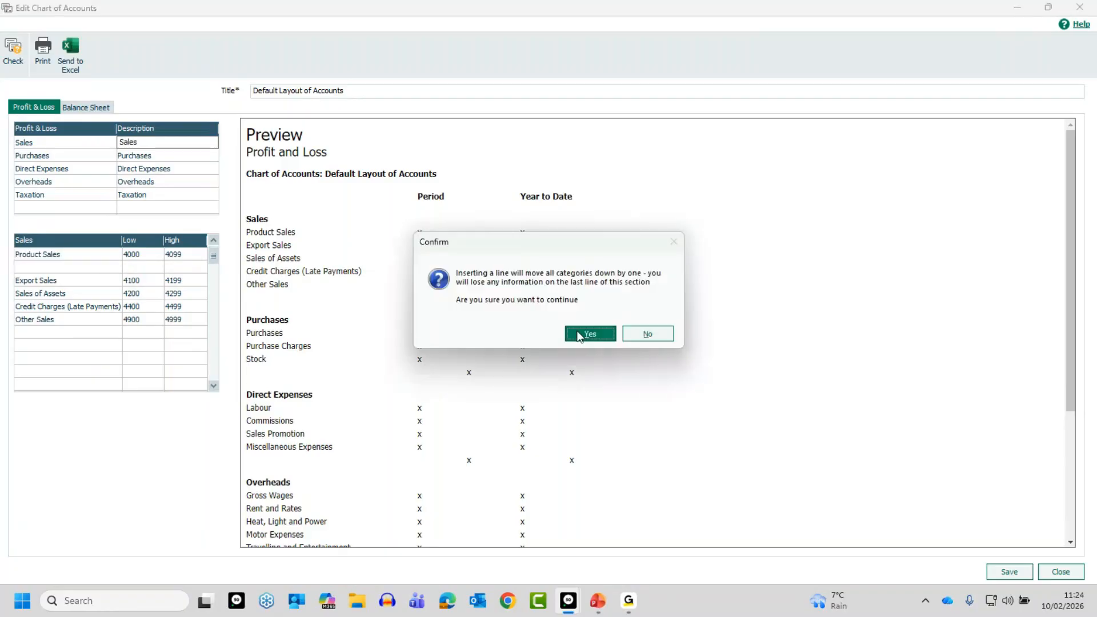
{"action": "left_click", "coordinate": [579, 335]}
{"action": "key", "text": "F7"}
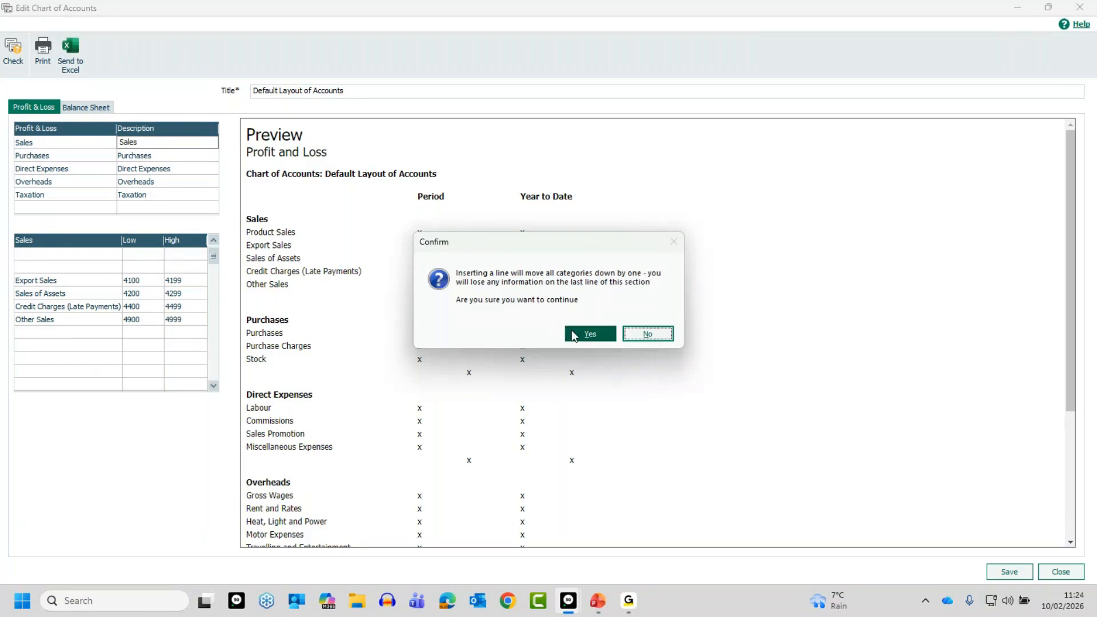
{"action": "left_click", "coordinate": [600, 337]}
{"action": "key", "text": "F7"}
{"action": "left_click", "coordinate": [588, 336]}
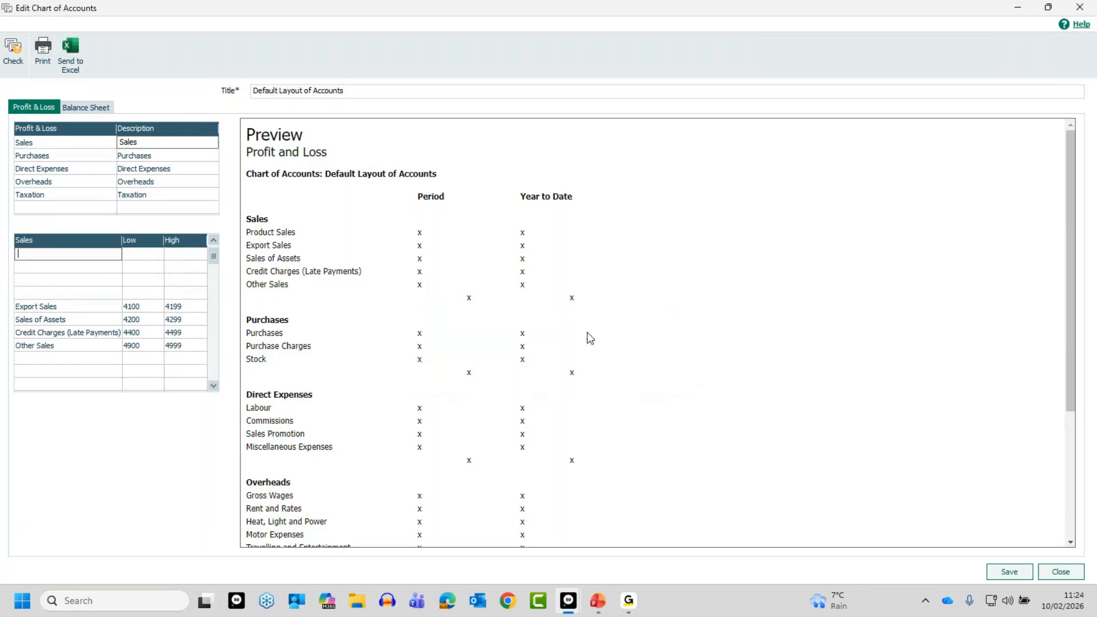
{"action": "left_click", "coordinate": [213, 241]}
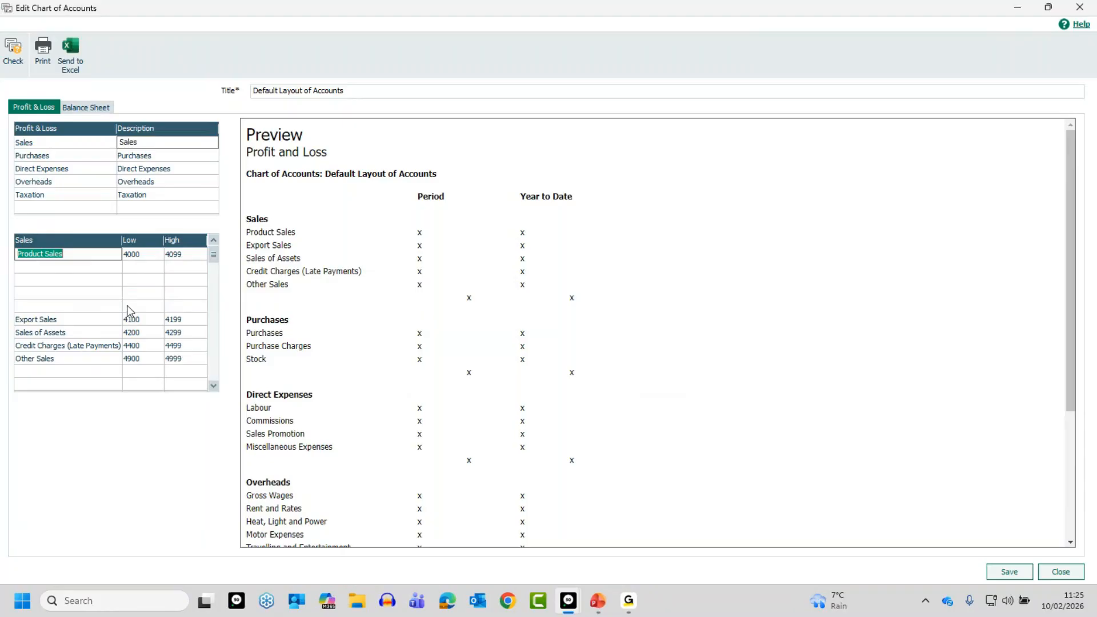
{"action": "left_click", "coordinate": [110, 266]}
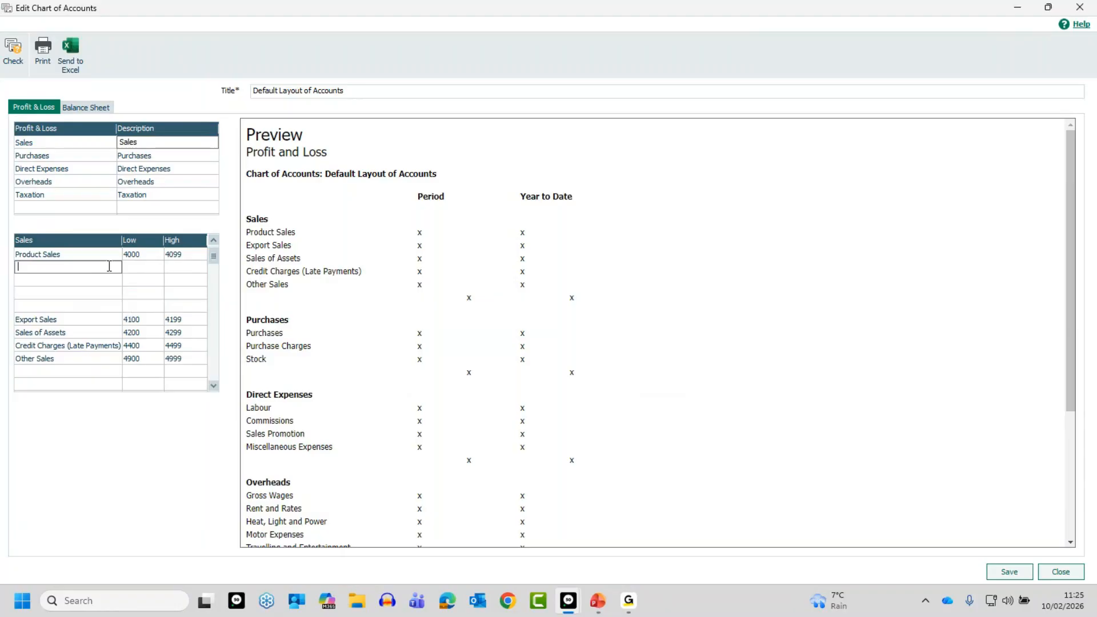
{"action": "key", "text": "Insert"}
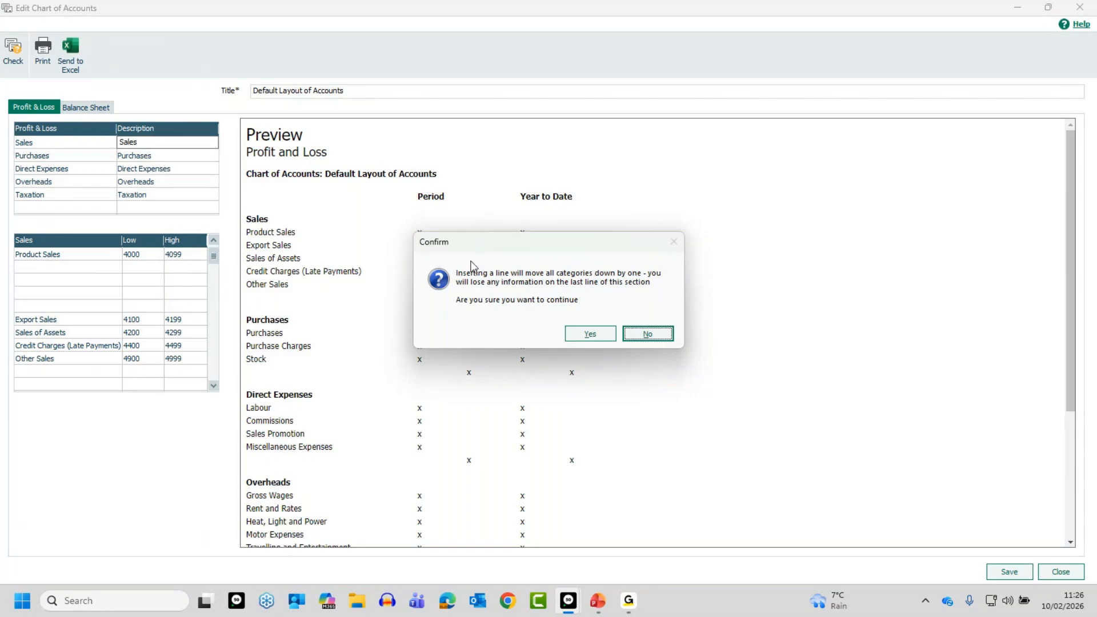
{"action": "left_click", "coordinate": [596, 338]}
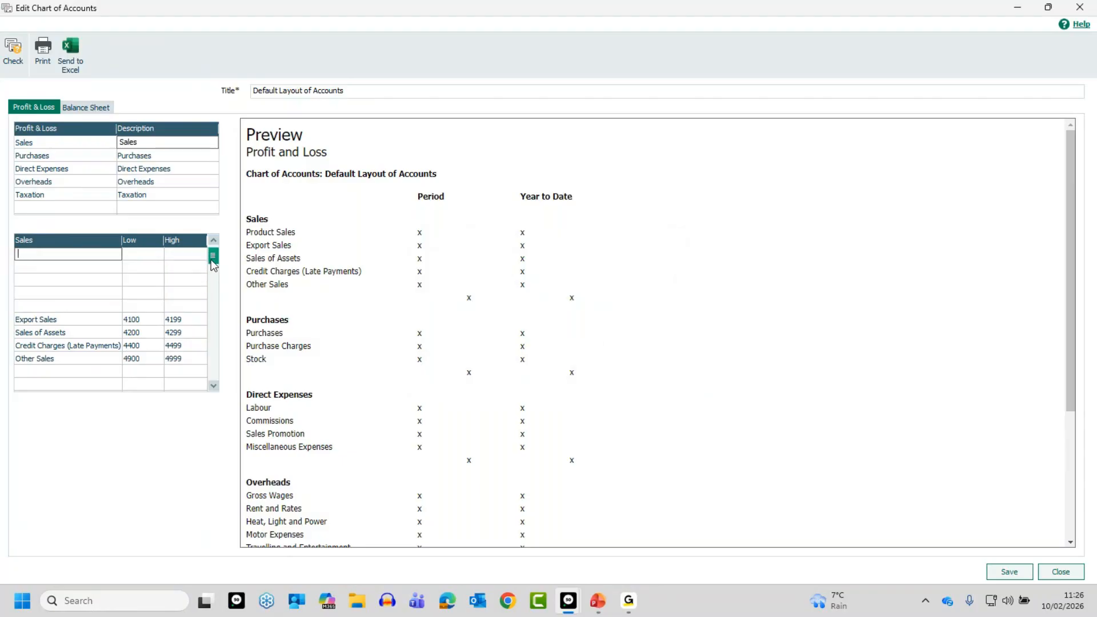
{"action": "left_click", "coordinate": [212, 240]}
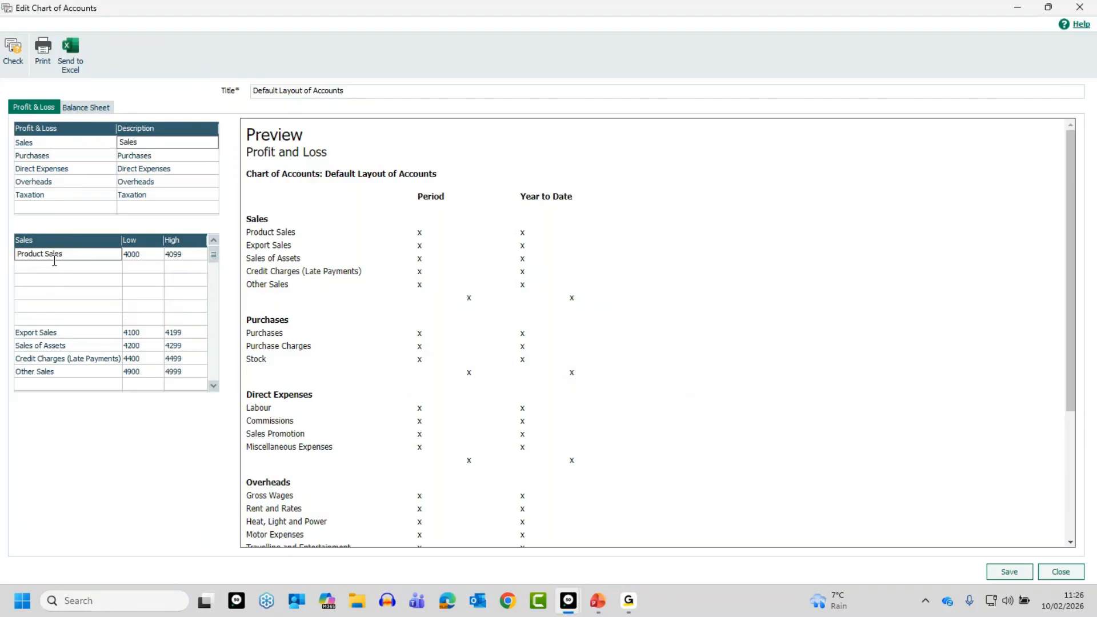
Rename the Product Sales line to Sales - North and set its High nominal code to 4000
{"action": "left_click_drag", "start_coordinate": [45, 255], "coordinate": [3, 255]}
{"action": "key", "text": "BackSpace"}
{"action": "type", "text": "- North"}
{"action": "key", "text": "Tab"}
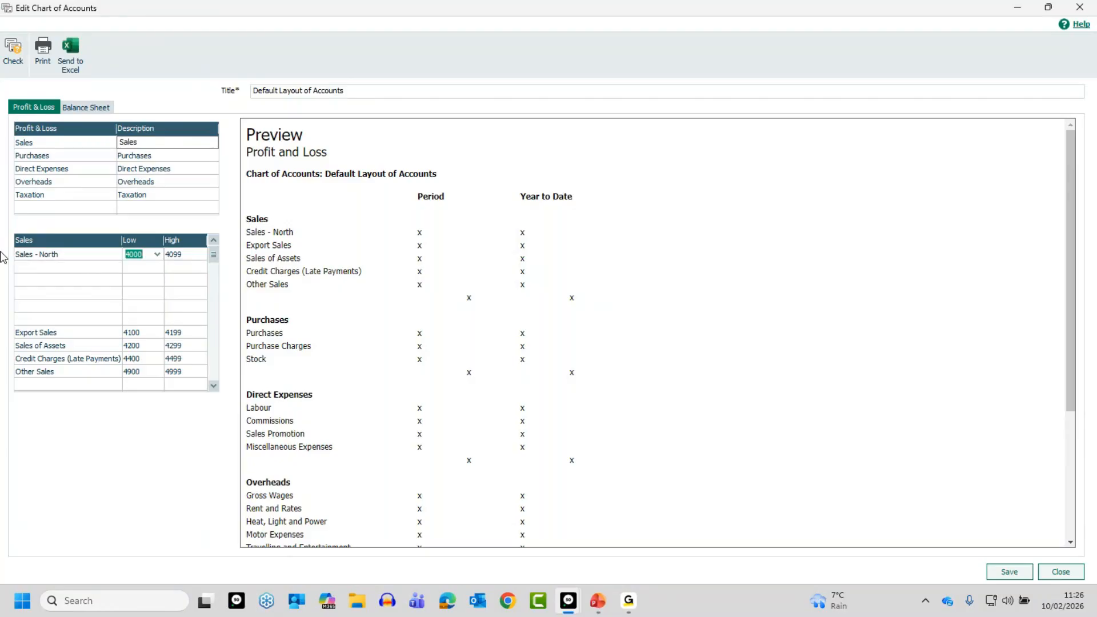
{"action": "key", "text": "Tab"}
{"action": "type", "text": "4000"}
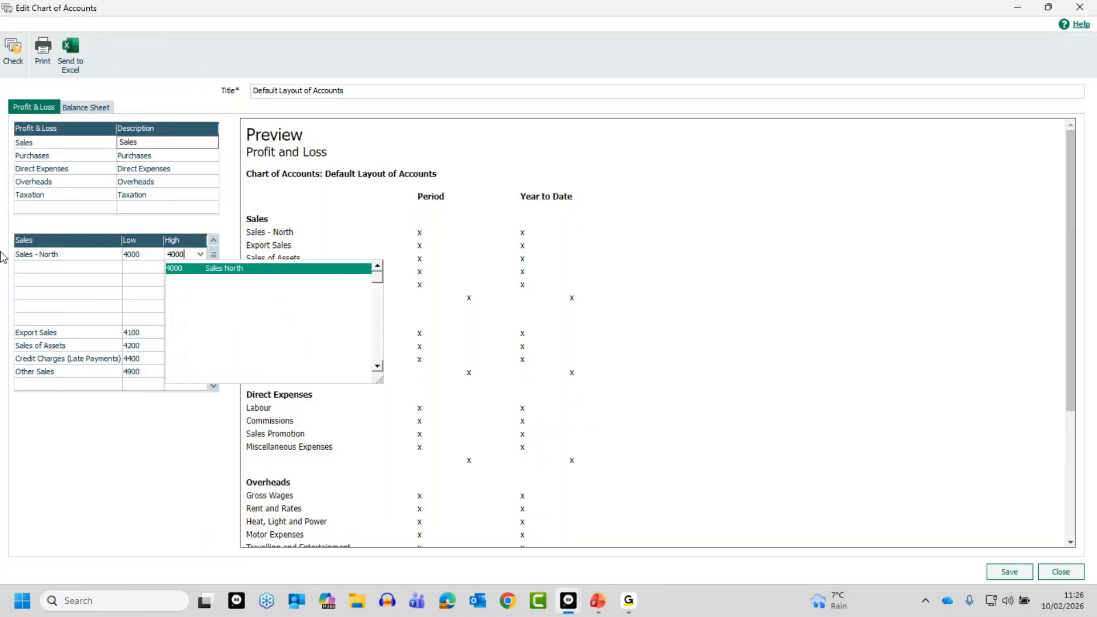
{"action": "key", "text": "Tab"}
Add a Sales - South line below Sales - North with both the Low and High nominal codes set to 4001
{"action": "type", "text": "Sale"}
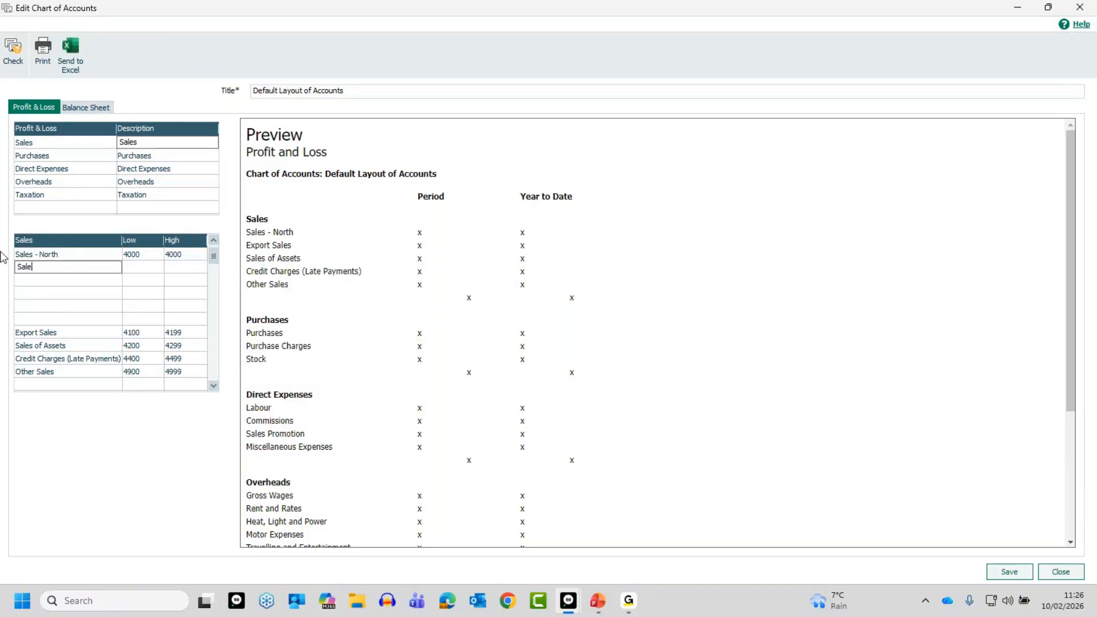
{"action": "type", "text": "s - so"}
{"action": "type", "text": "uth"}
{"action": "type", "text": "S"}
{"action": "key", "text": "Delete"}
{"action": "key", "text": "Tab"}
{"action": "type", "text": "4001"}
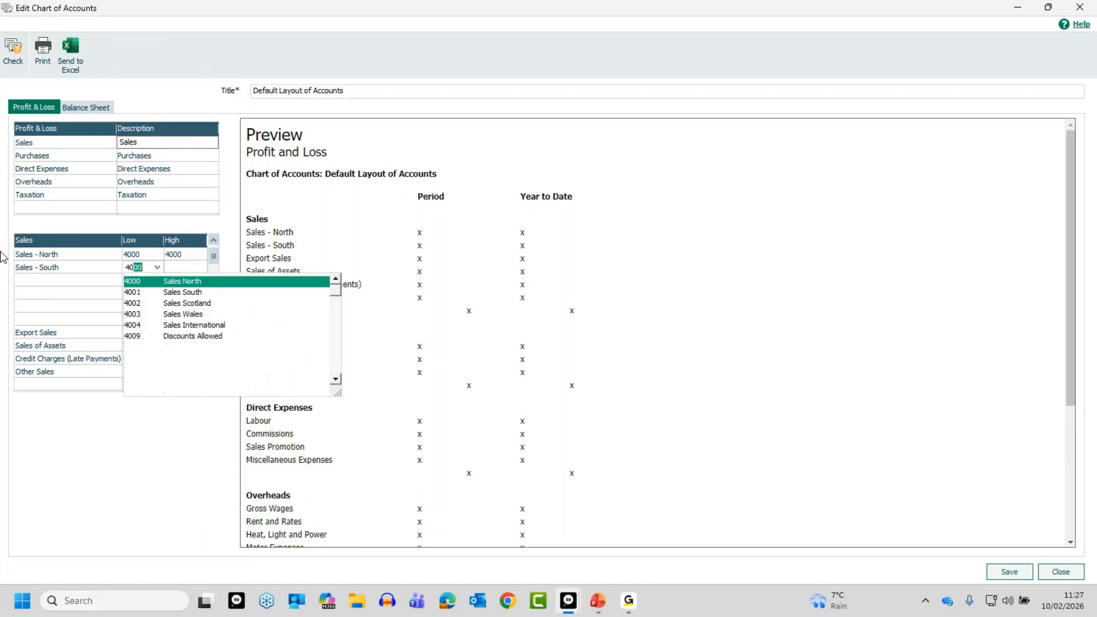
{"action": "key", "text": "Tab"}
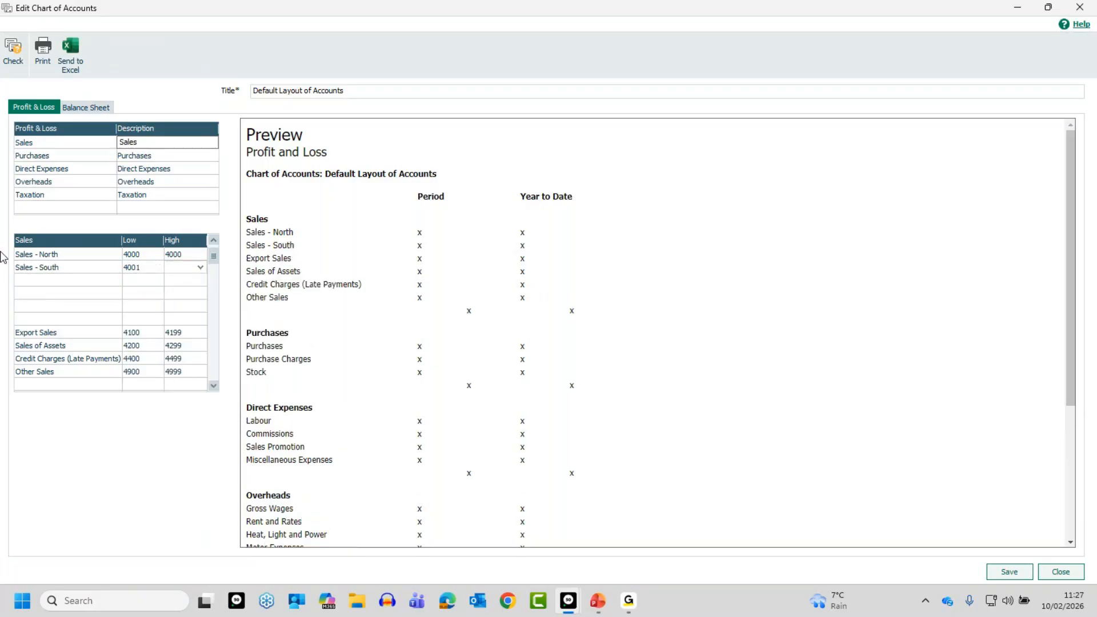
{"action": "type", "text": "4001"}
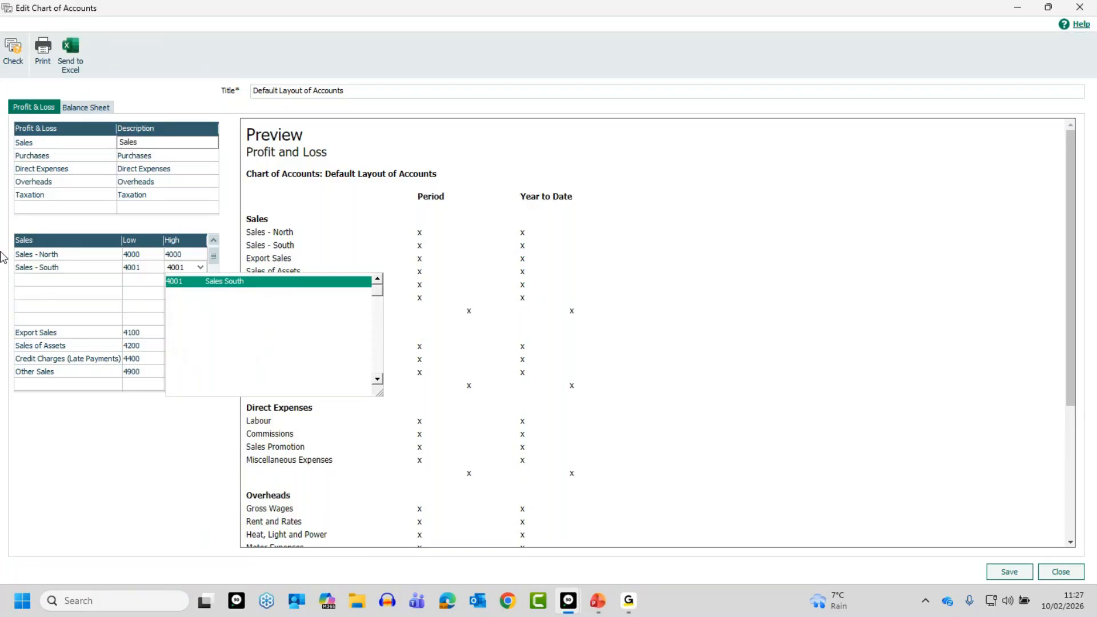
{"action": "key", "text": "Tab"}
Add a Sales - Scotland line below Sales - South with both the Low and High nominal codes set to 4002
{"action": "type", "text": "S"}
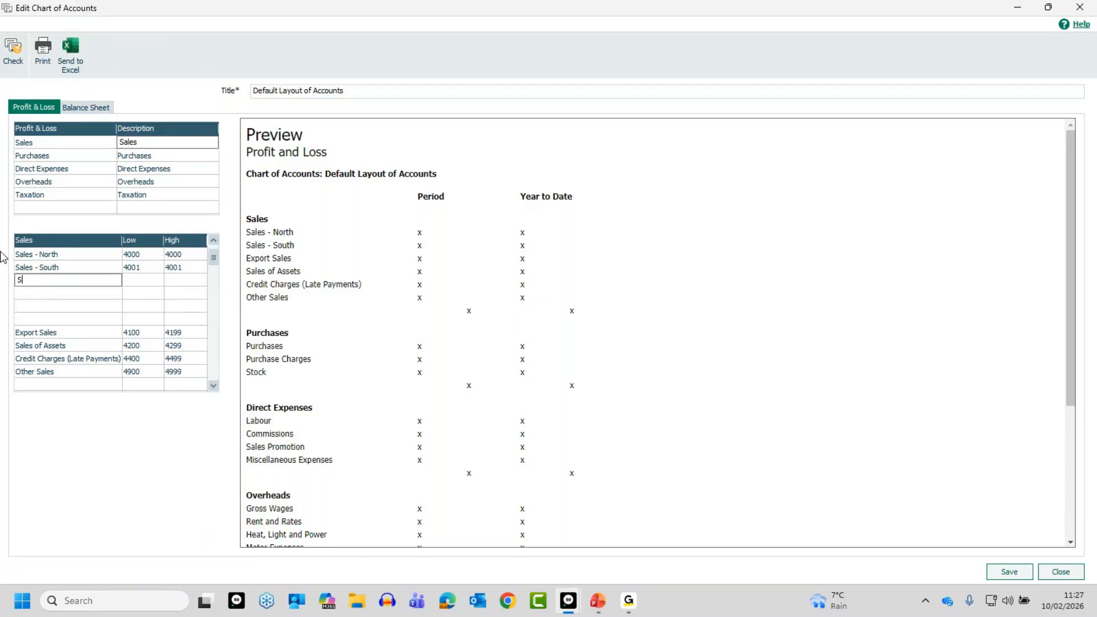
{"action": "type", "text": "ales - Scotland"}
{"action": "key", "text": "Tab"}
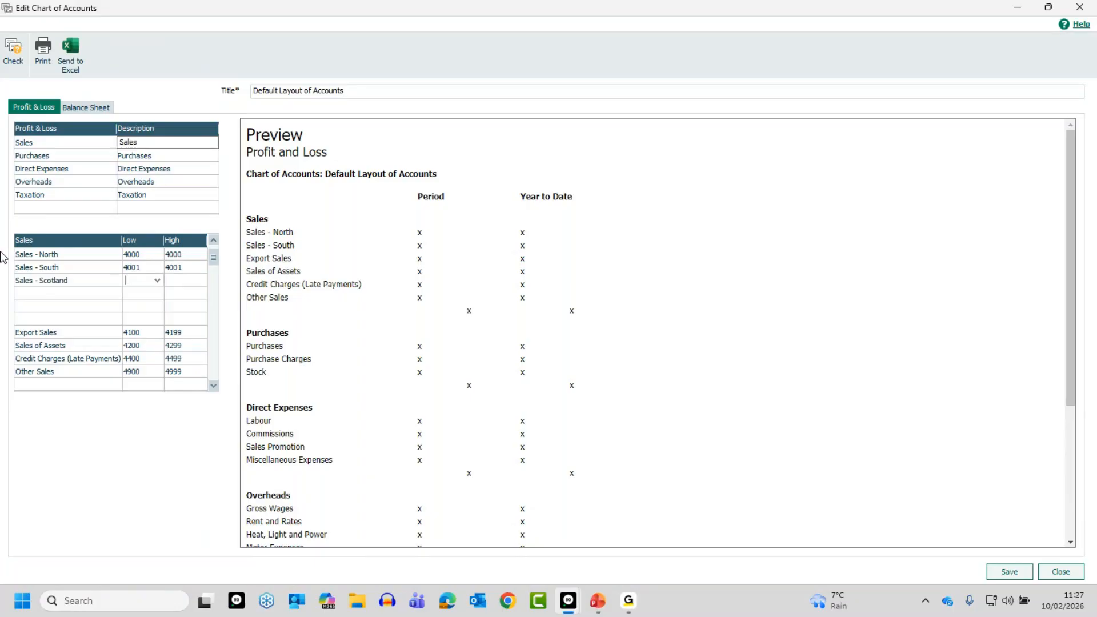
{"action": "type", "text": "4"}
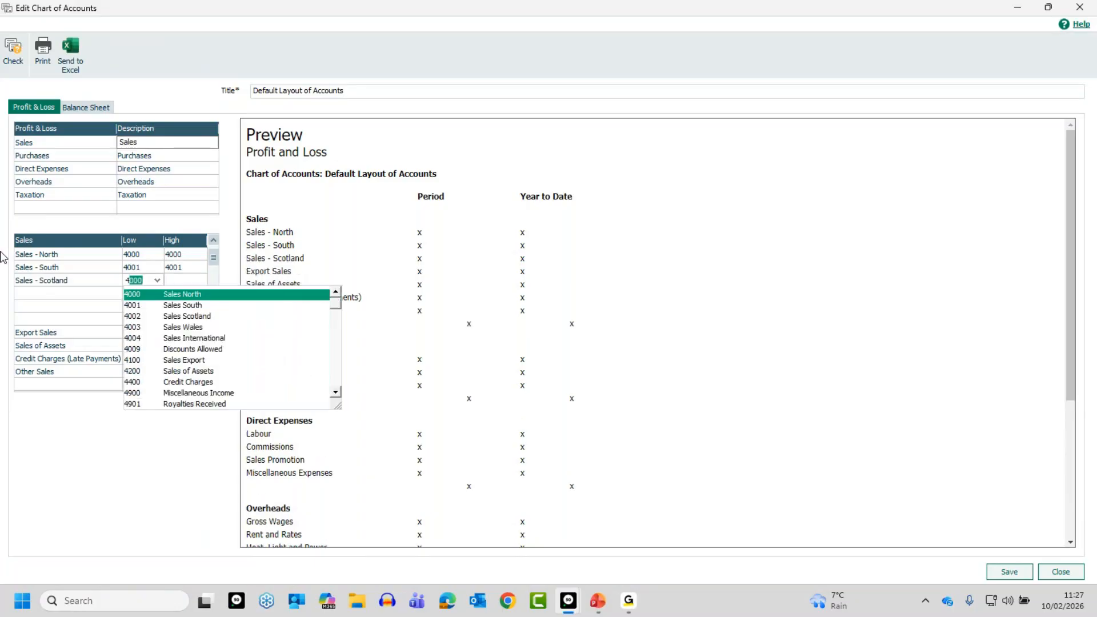
{"action": "type", "text": "002"}
{"action": "key", "text": "Tab"}
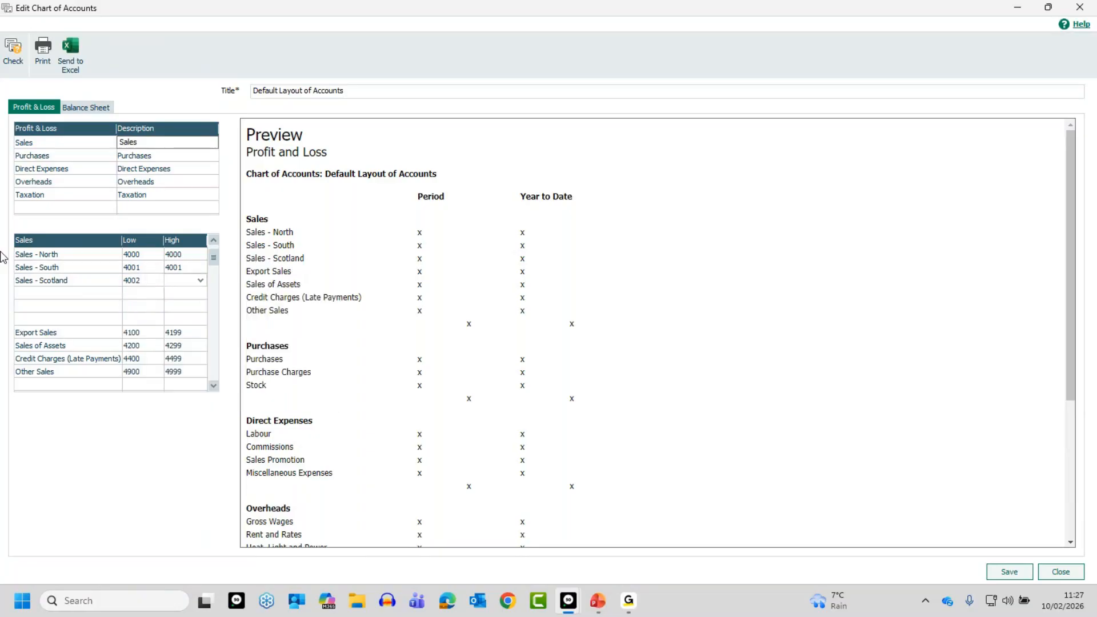
{"action": "type", "text": "4002"}
{"action": "key", "text": "Tab"}
Add a Sales - wales line below Sales - Scotland with both the Low and High nominal codes set to 4003
{"action": "type", "text": "Sales - "}
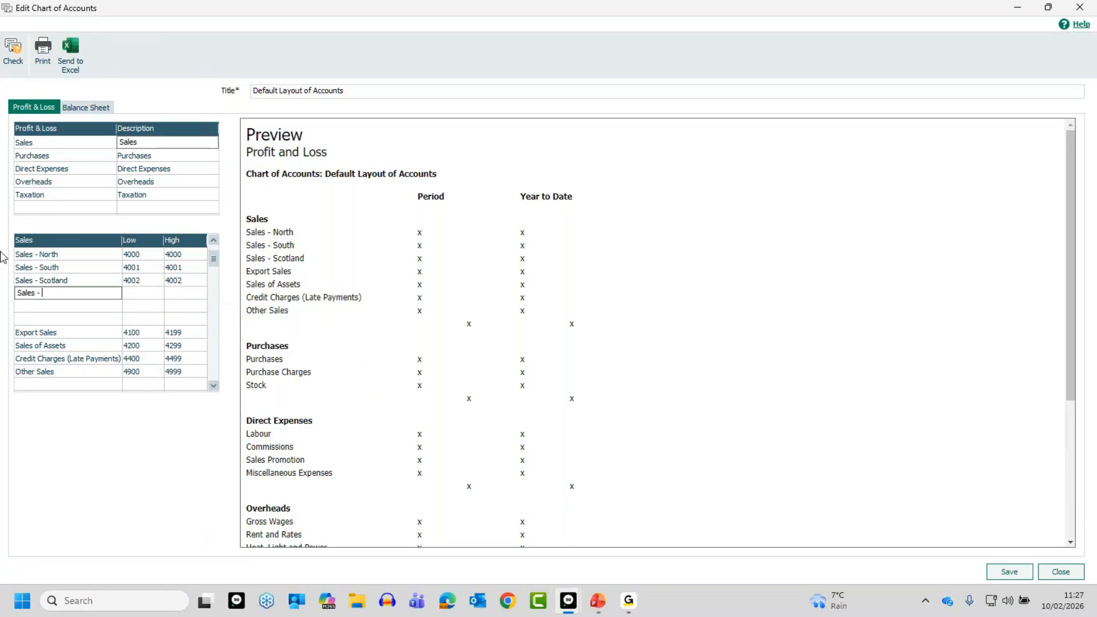
{"action": "type", "text": "wales"}
{"action": "key", "text": "Tab"}
{"action": "type", "text": "4003"}
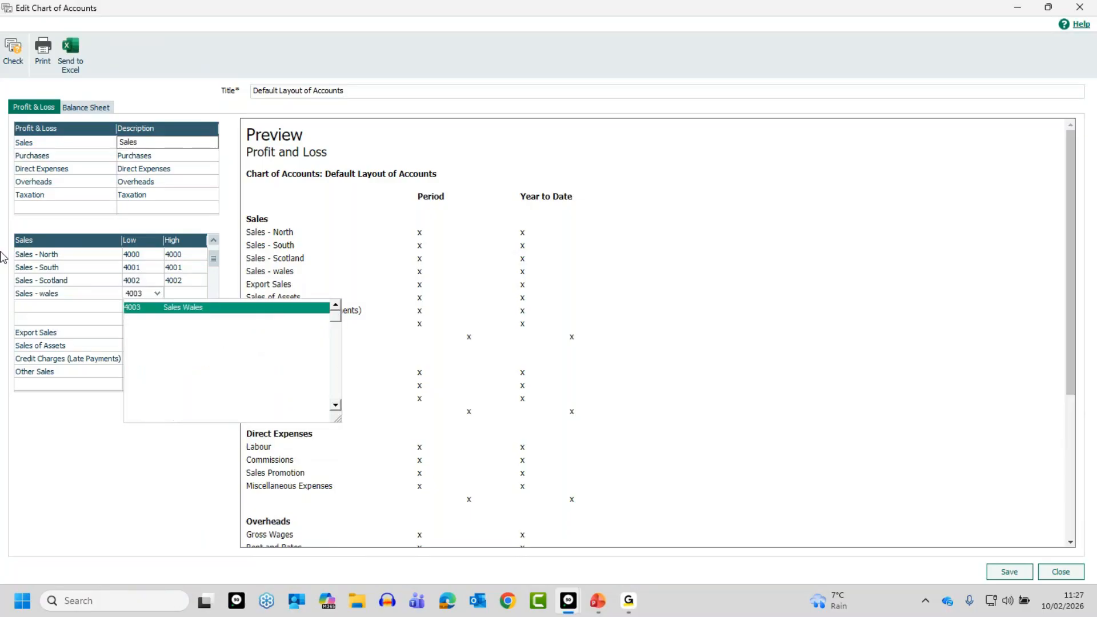
{"action": "key", "text": "Tab"}
{"action": "type", "text": "4003"}
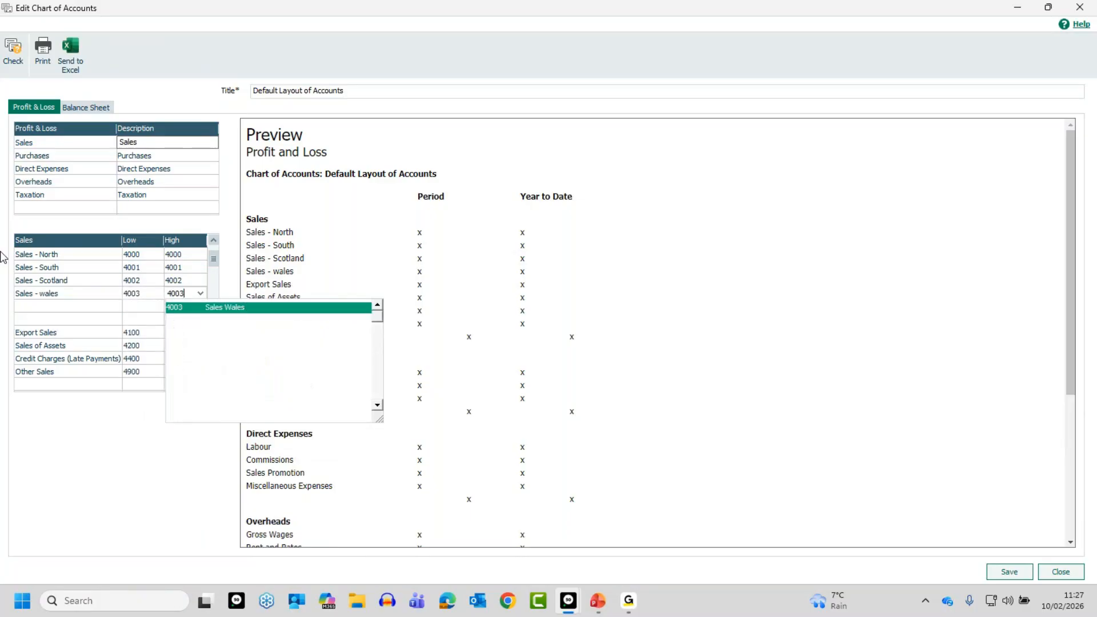
{"action": "key", "text": "Tab"}
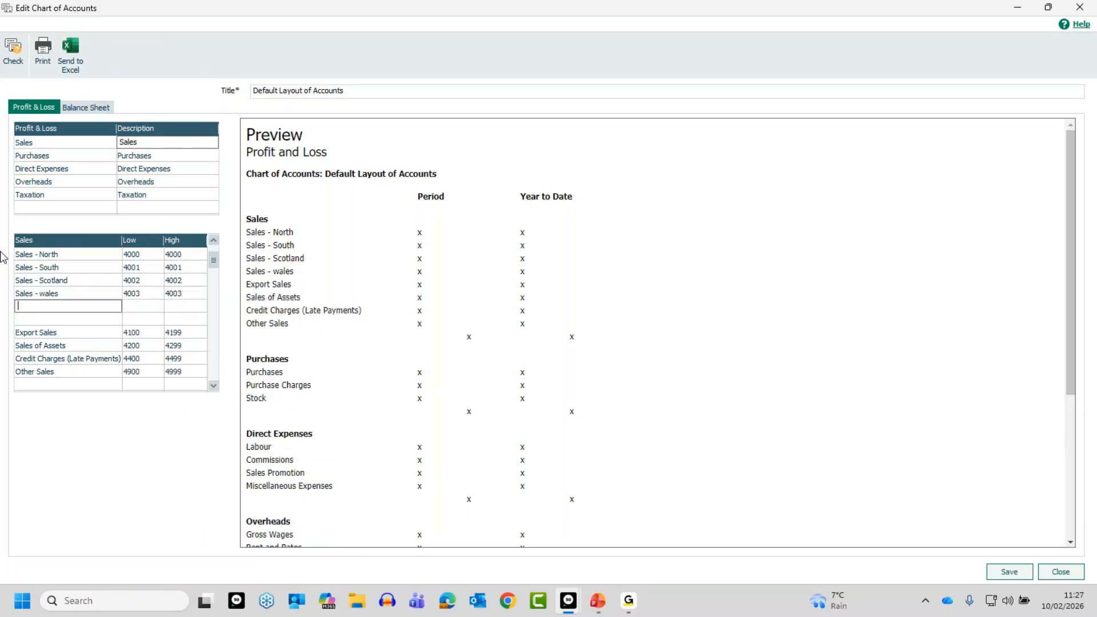
Add a Sales - Misc line below Sales - wales covering nominal codes 4004 to 4099
{"action": "type", "text": "Sales - Misc"}
{"action": "key", "text": "Tab"}
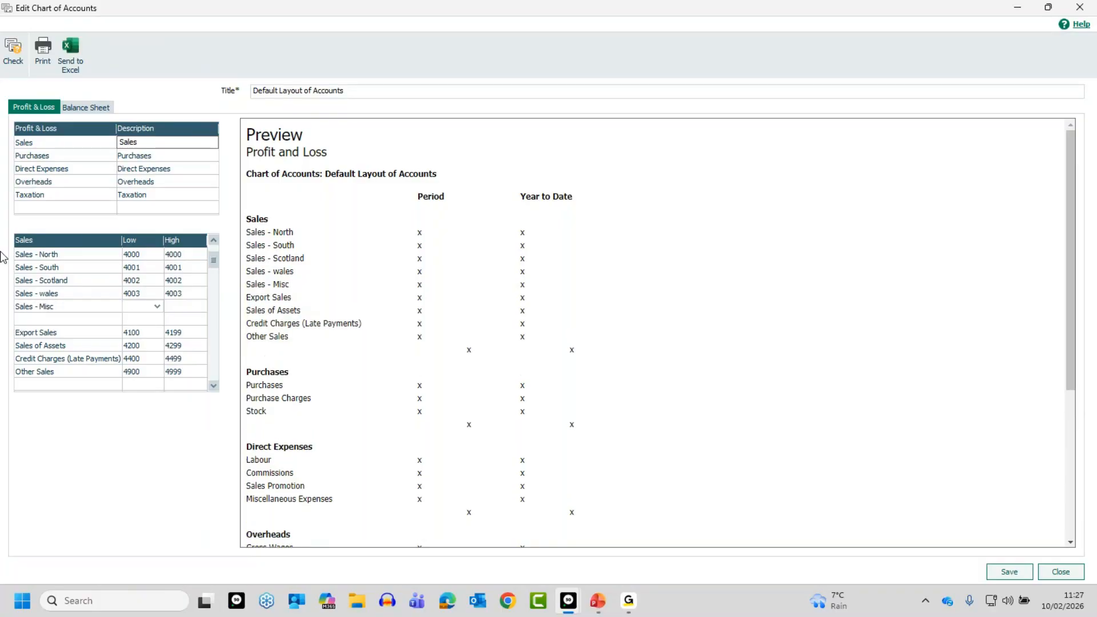
{"action": "type", "text": "4"}
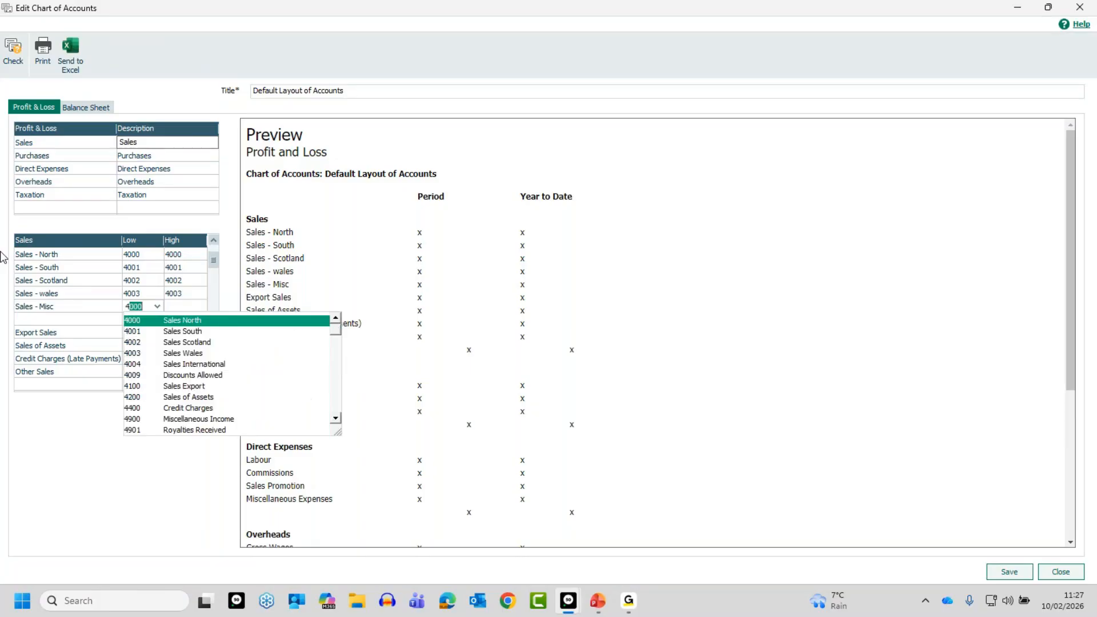
{"action": "type", "text": "004"}
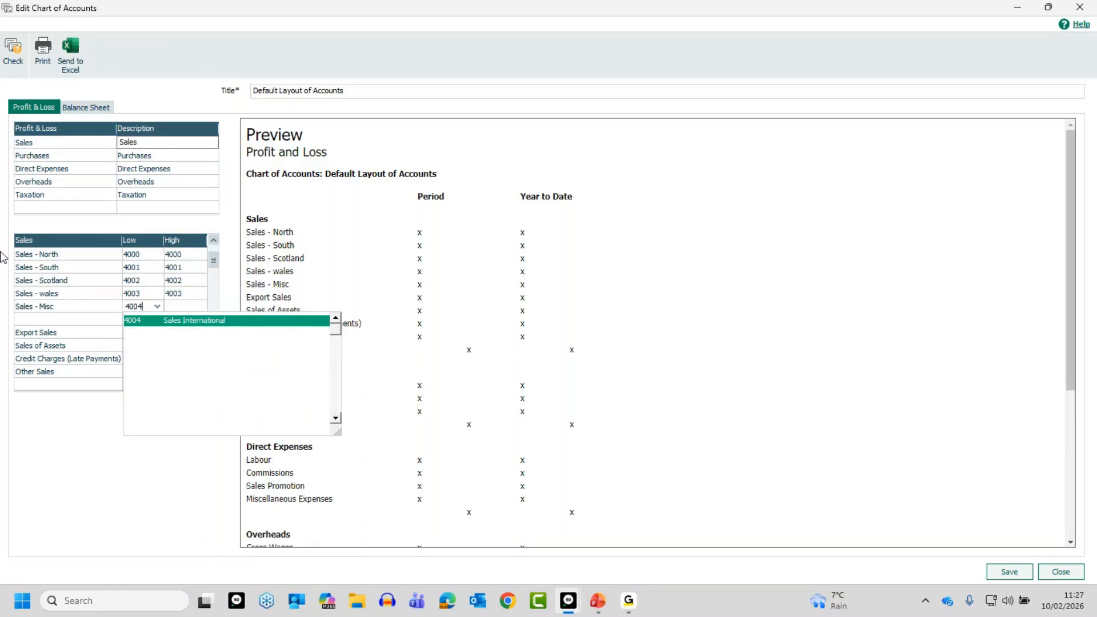
{"action": "key", "text": "Tab"}
{"action": "type", "text": "4099"}
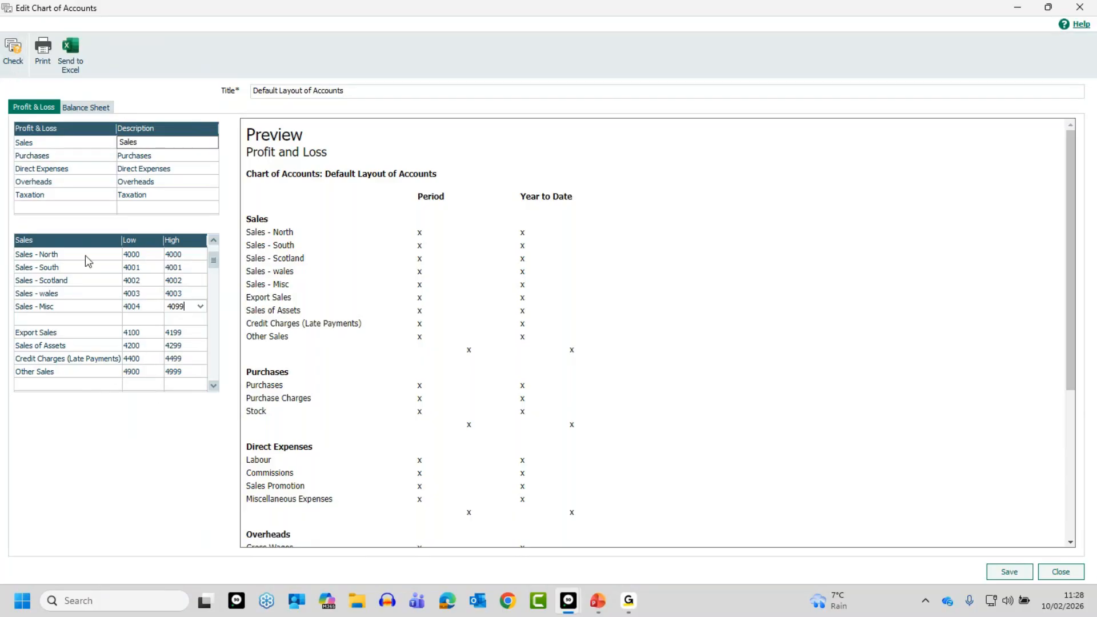
Delete the unused blank line between Sales - Misc and Export Sales in the Sales category
{"action": "left_click", "coordinate": [112, 387]}
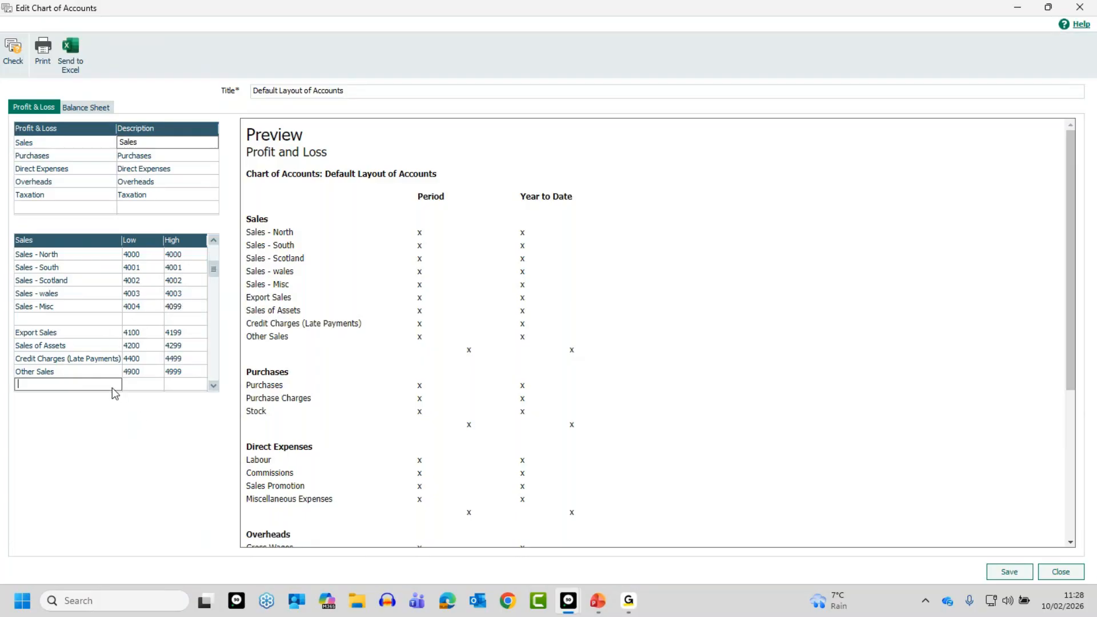
{"action": "left_click", "coordinate": [71, 319]}
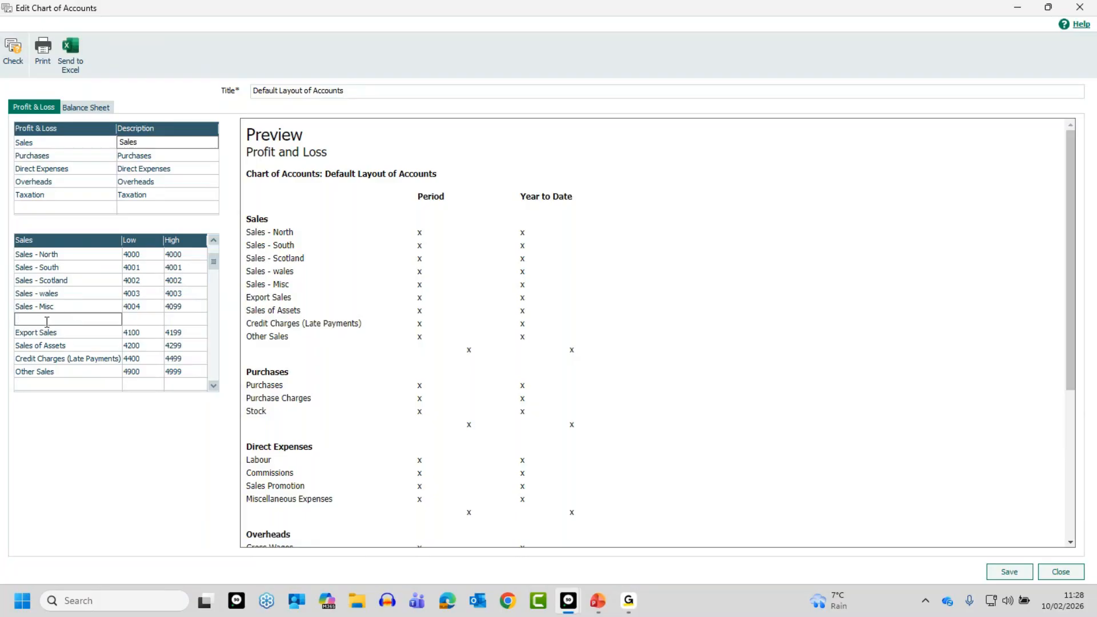
{"action": "key", "text": "F8"}
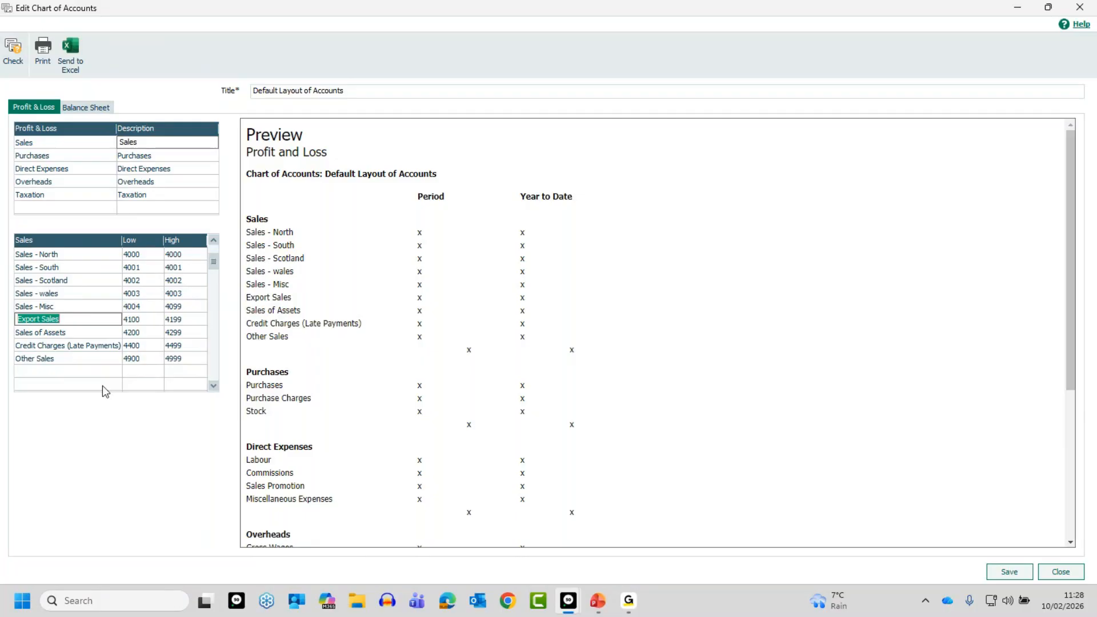
{"action": "left_click", "coordinate": [239, 529]}
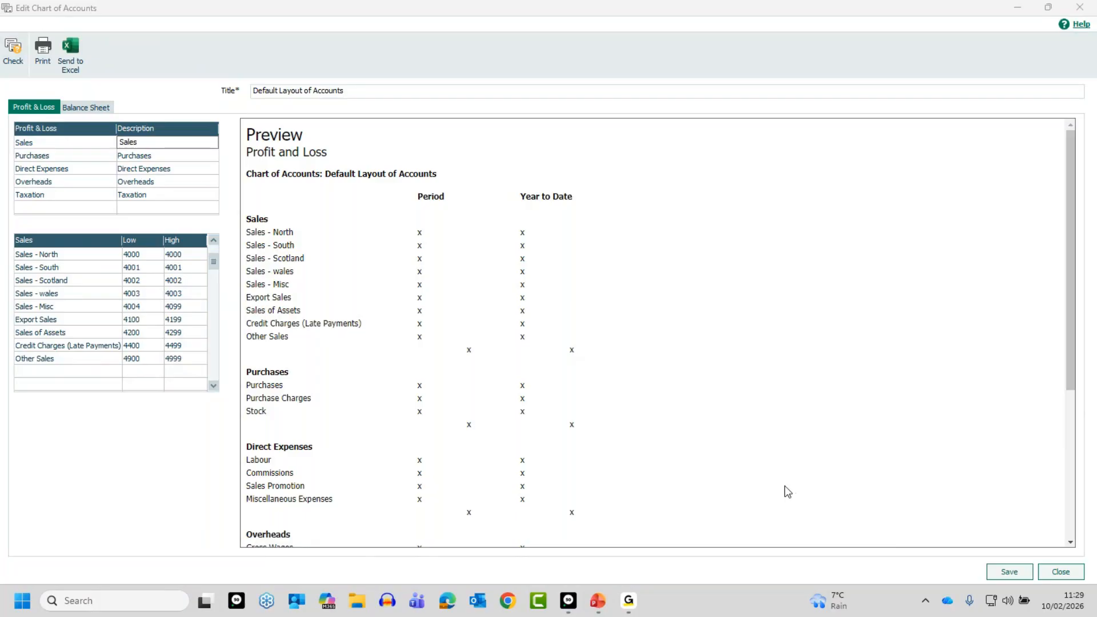
Save the edited Default Layout of Accounts
{"action": "left_click", "coordinate": [1007, 571]}
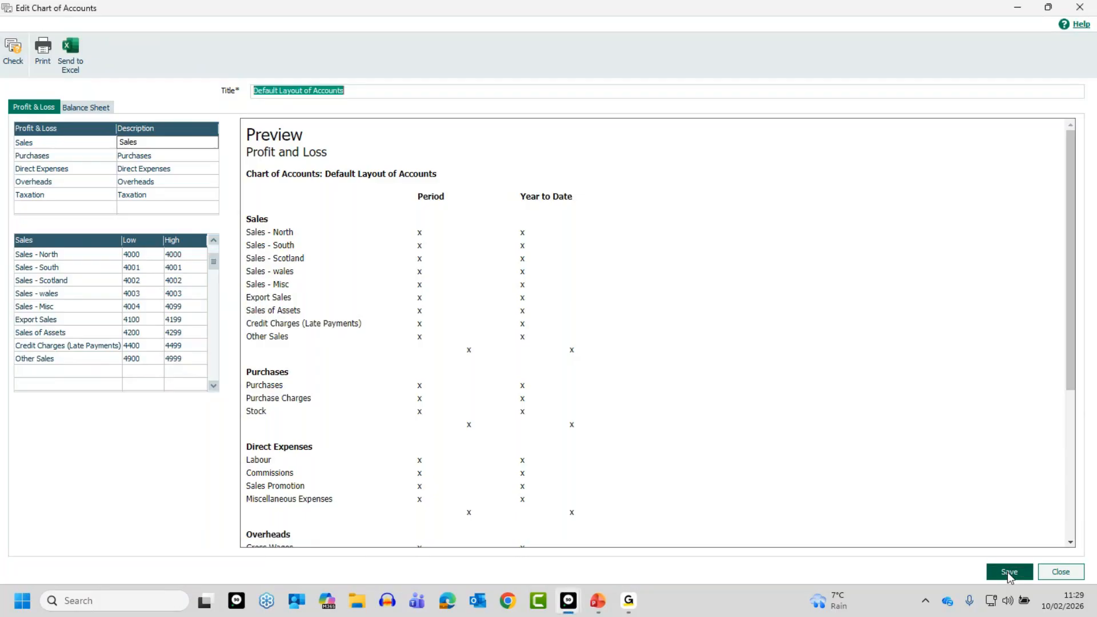
{"action": "left_click", "coordinate": [1010, 573]}
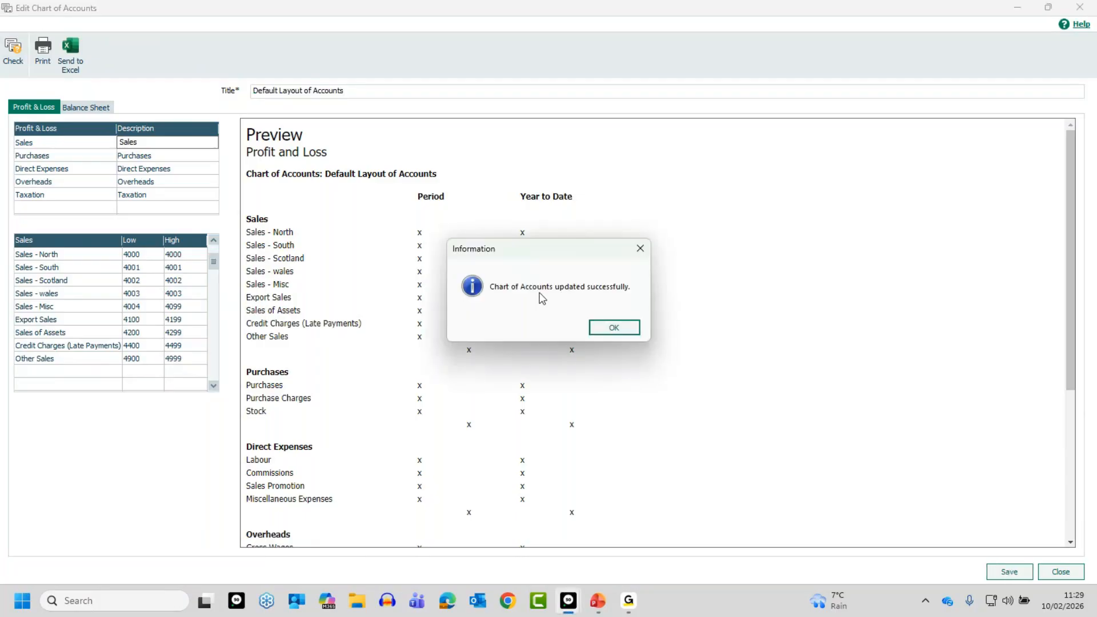
{"action": "left_click", "coordinate": [615, 327]}
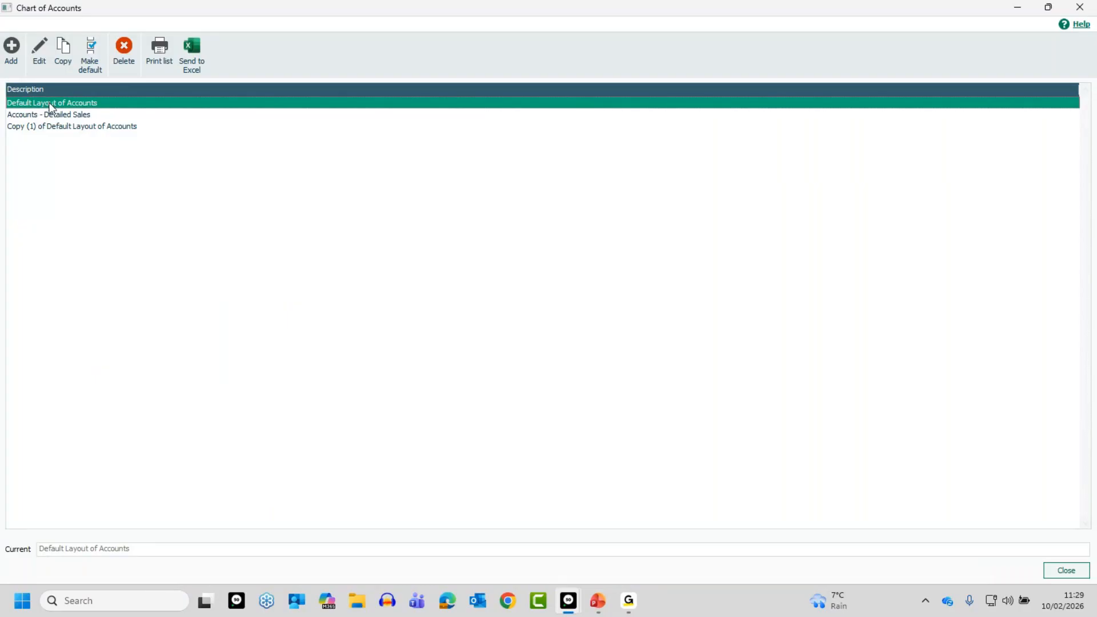
Reopen the Default Layout of Accounts to check its Sales lines, and return to the nominal codes list
{"action": "left_click", "coordinate": [39, 47]}
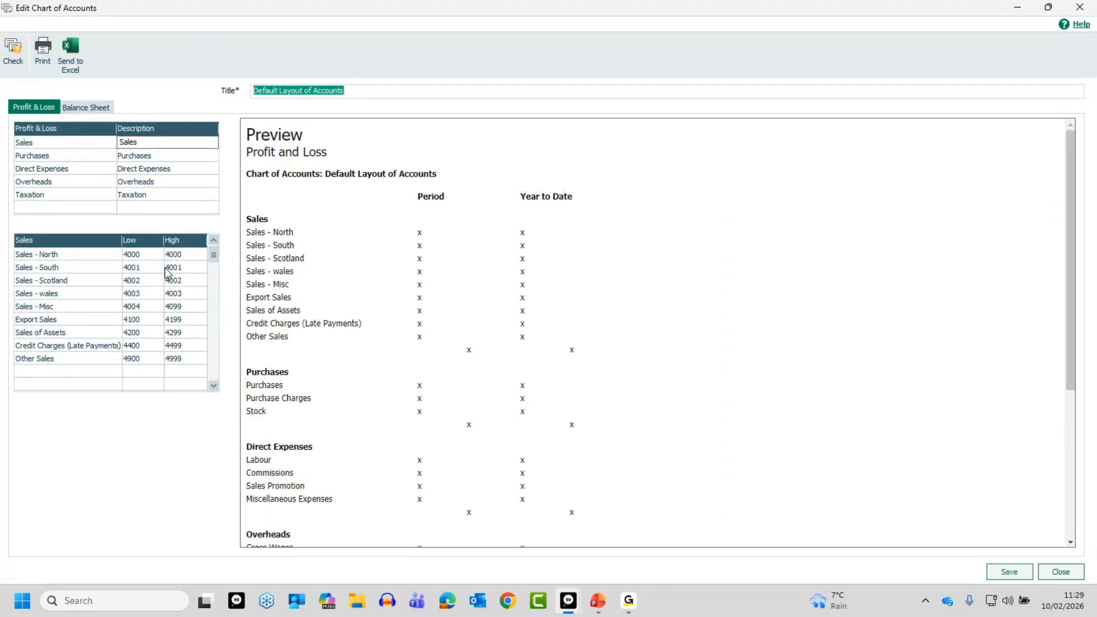
{"action": "left_click", "coordinate": [1008, 573]}
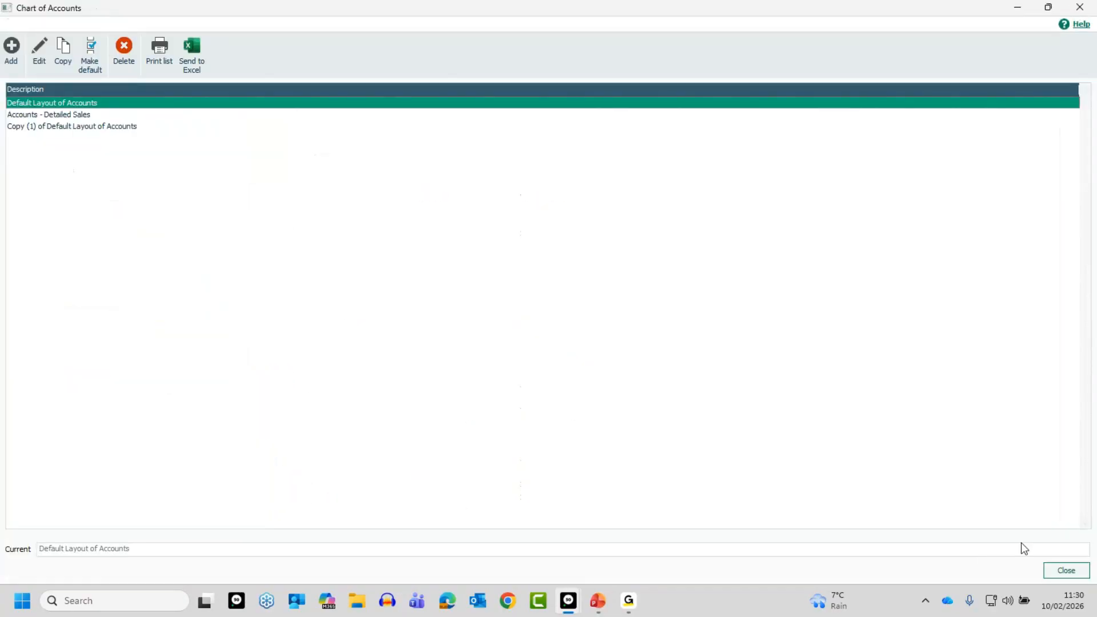
{"action": "left_click", "coordinate": [1063, 570]}
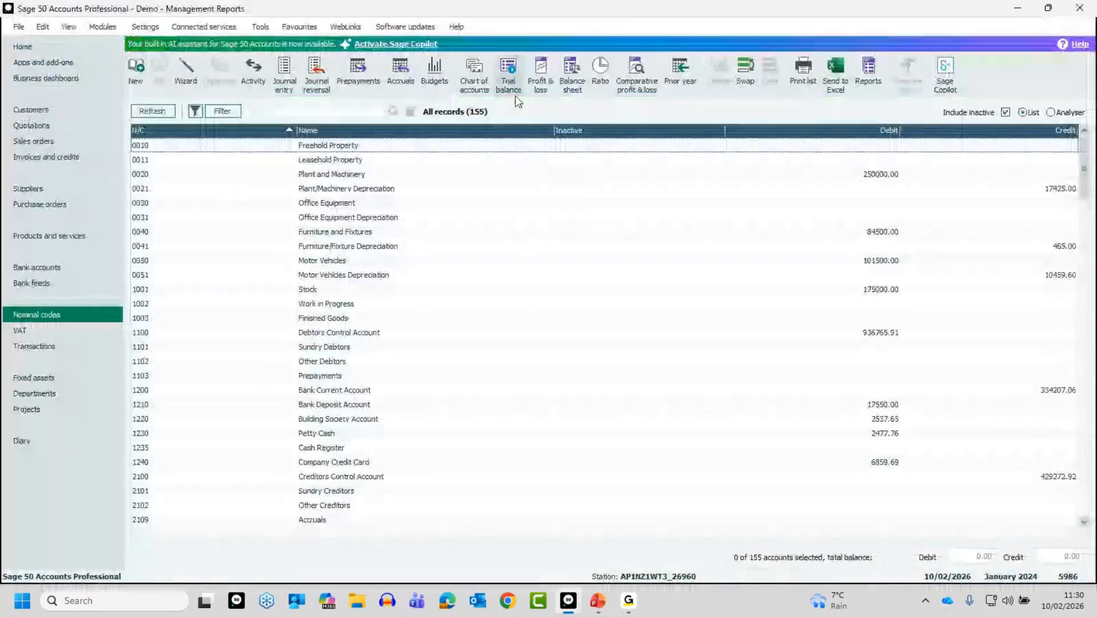
Preview the Profit and Loss report for January to December 2024 with the Default Layout of Accounts and review its Sales section
{"action": "left_click", "coordinate": [540, 70]}
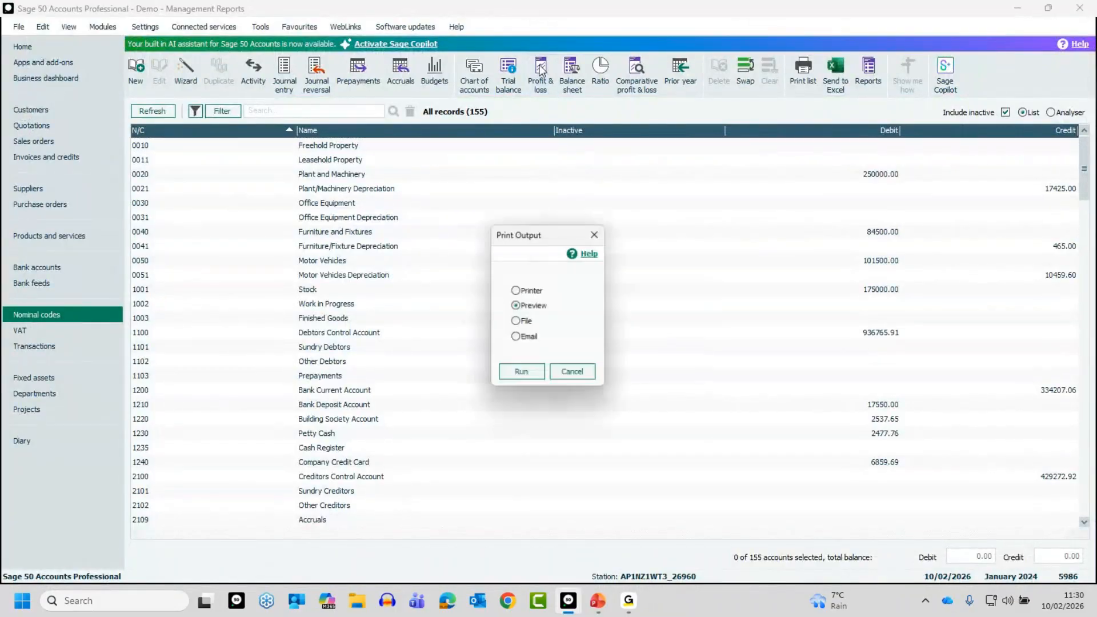
{"action": "left_click", "coordinate": [530, 372]}
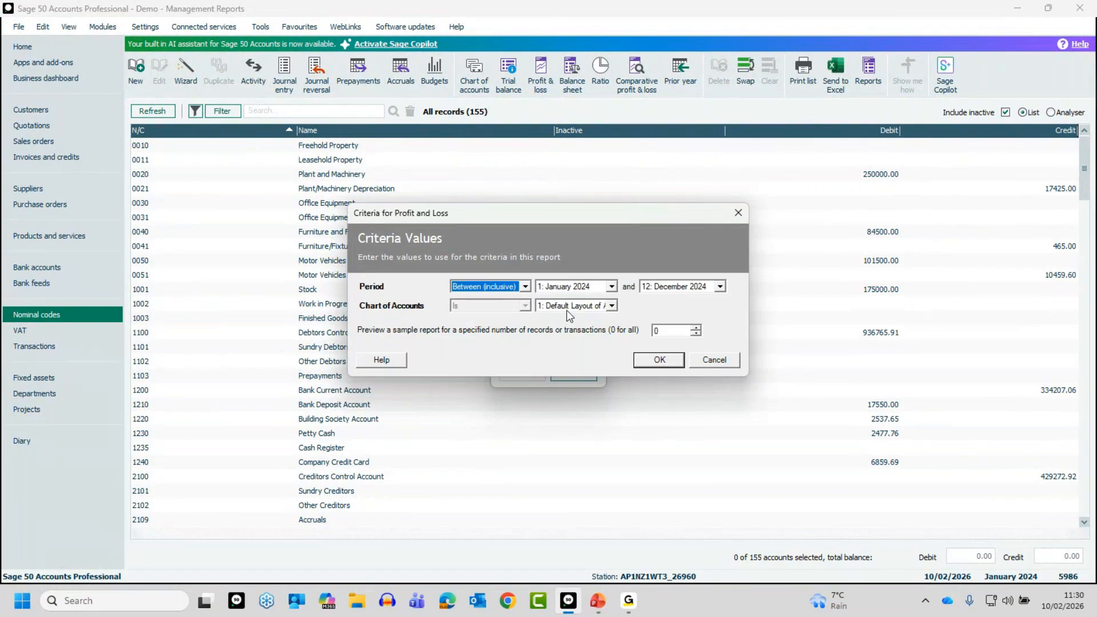
{"action": "left_click", "coordinate": [663, 360]}
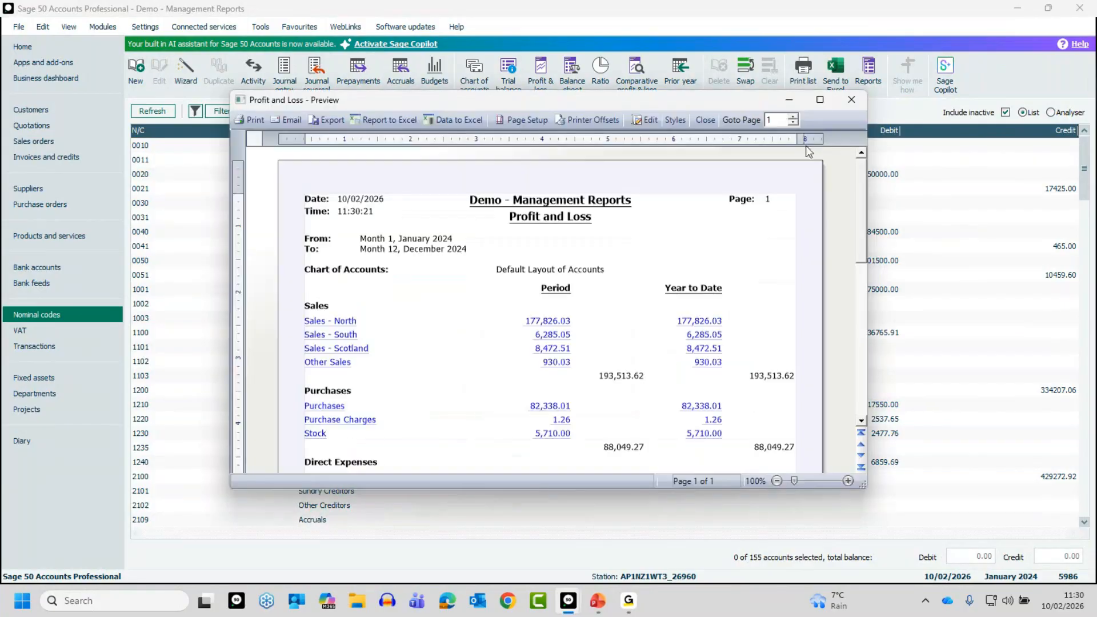
{"action": "left_click", "coordinate": [819, 99]}
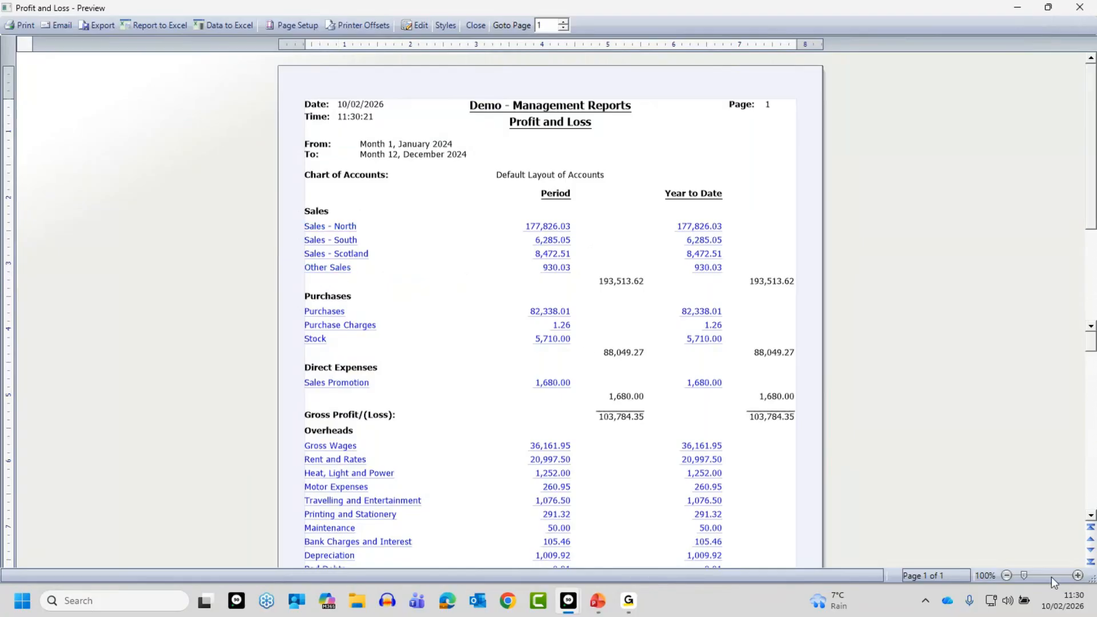
{"action": "left_click", "coordinate": [1078, 575]}
{"action": "left_click", "coordinate": [1078, 575]}
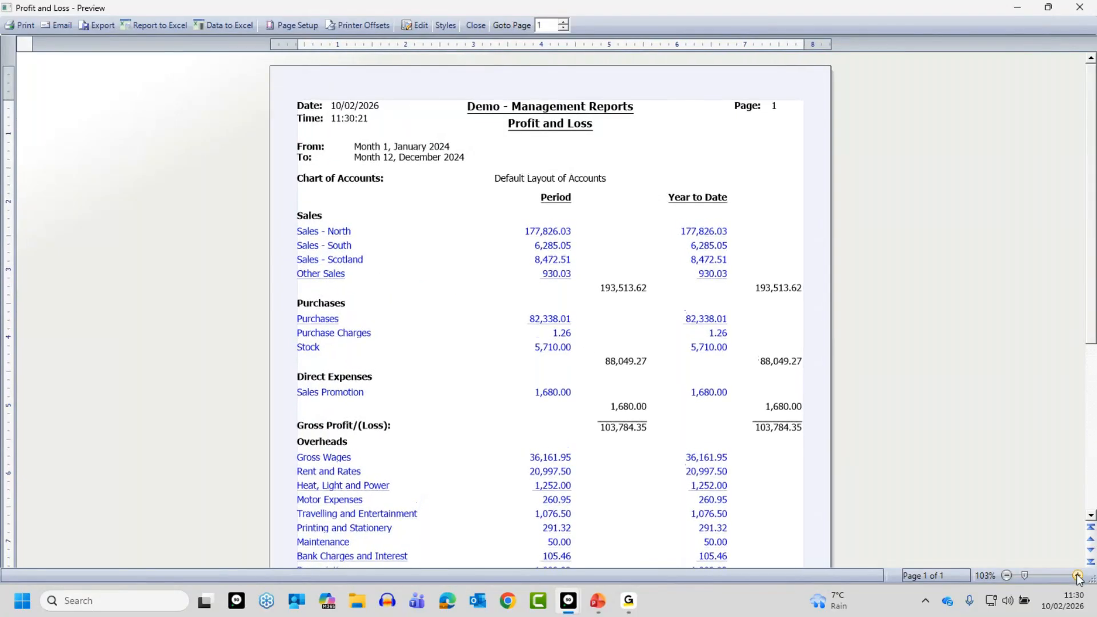
{"action": "left_click", "coordinate": [1078, 576]}
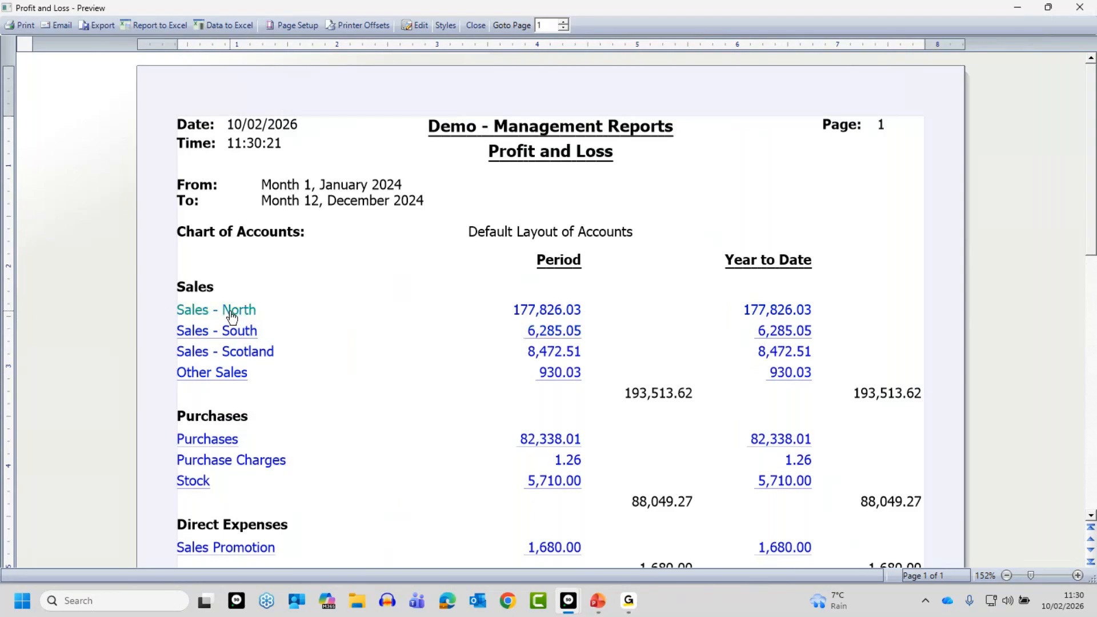
{"action": "left_click", "coordinate": [474, 26]}
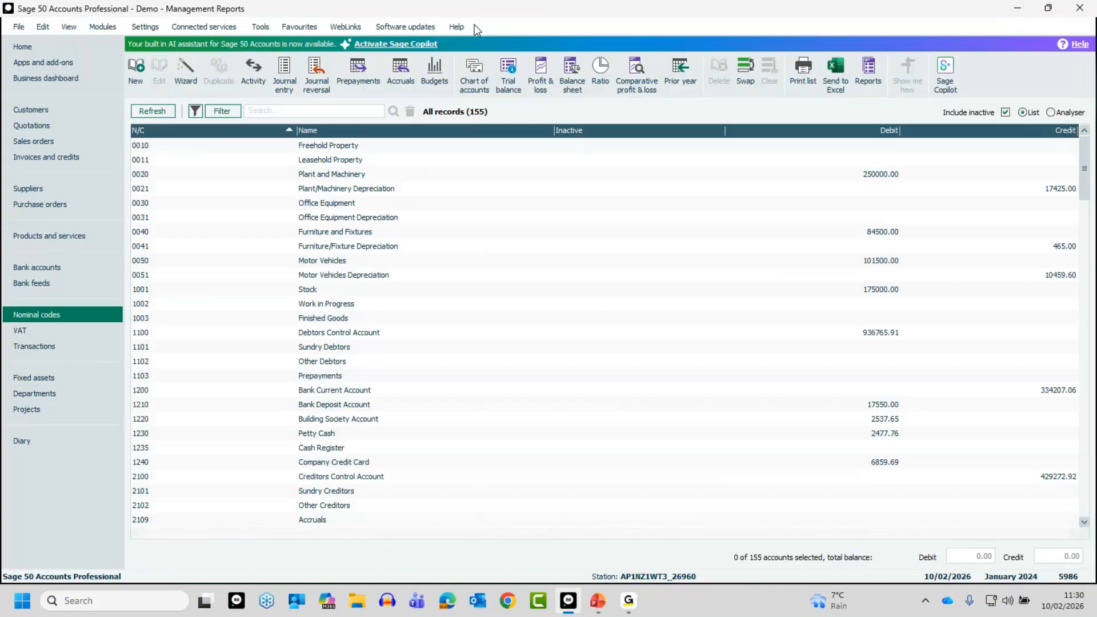
Open the Default Layout of Accounts for editing and rename the Sales - North line to Product Sales
{"action": "left_click", "coordinate": [475, 74]}
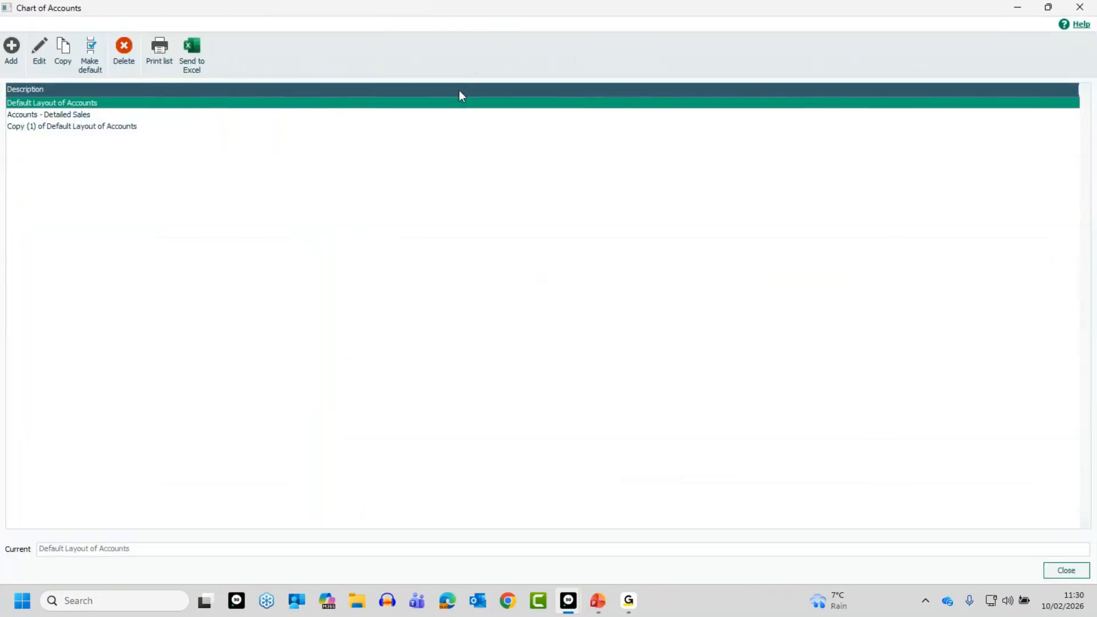
{"action": "left_click", "coordinate": [43, 49]}
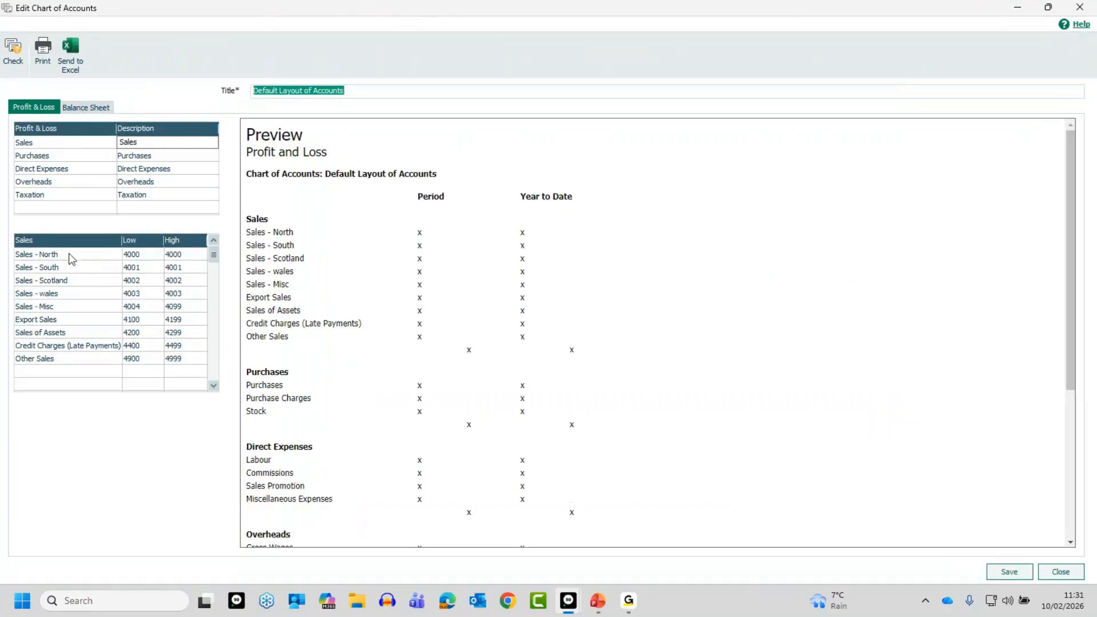
{"action": "left_click", "coordinate": [67, 252]}
{"action": "type", "text": "P"}
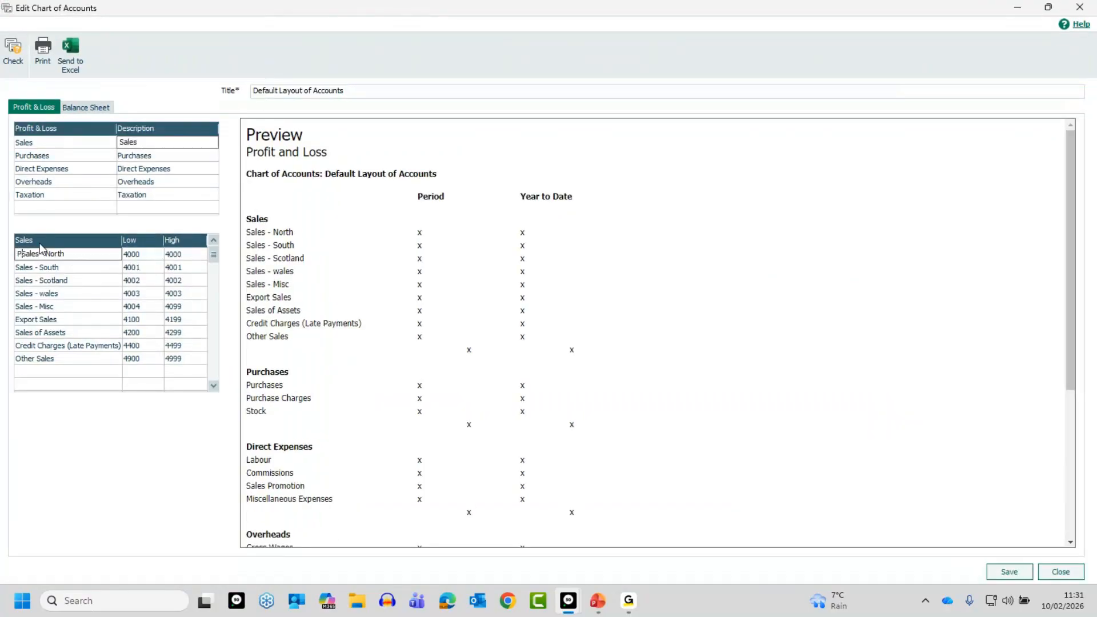
{"action": "type", "text": "rodcut"}
{"action": "key", "text": "BackSpace"}
{"action": "key", "text": "BackSpace"}
{"action": "key", "text": "BackSpace"}
{"action": "type", "text": "uct Sales"}
{"action": "key", "text": "Delete"}
{"action": "key", "text": "Delete"}
{"action": "key", "text": "Delete"}
{"action": "key", "text": "Delete"}
{"action": "key", "text": "Delete"}
{"action": "key", "text": "Delete"}
{"action": "key", "text": "Delete"}
{"action": "key", "text": "Delete"}
{"action": "key", "text": "Delete"}
{"action": "key", "text": "Delete"}
{"action": "key", "text": "Delete"}
{"action": "key", "text": "Delete"}
{"action": "key", "text": "Delete"}
{"action": "key", "text": "Tab"}
Set the High nominal code of the Product Sales line to 4099
{"action": "key", "text": "Tab"}
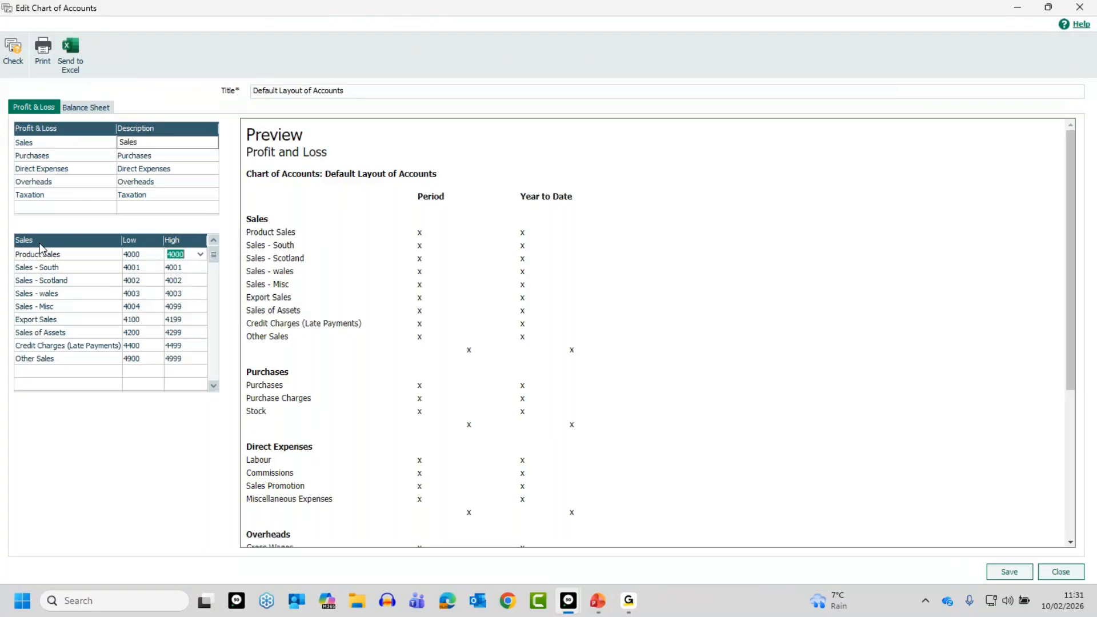
{"action": "type", "text": "4099"}
{"action": "key", "text": "Tab"}
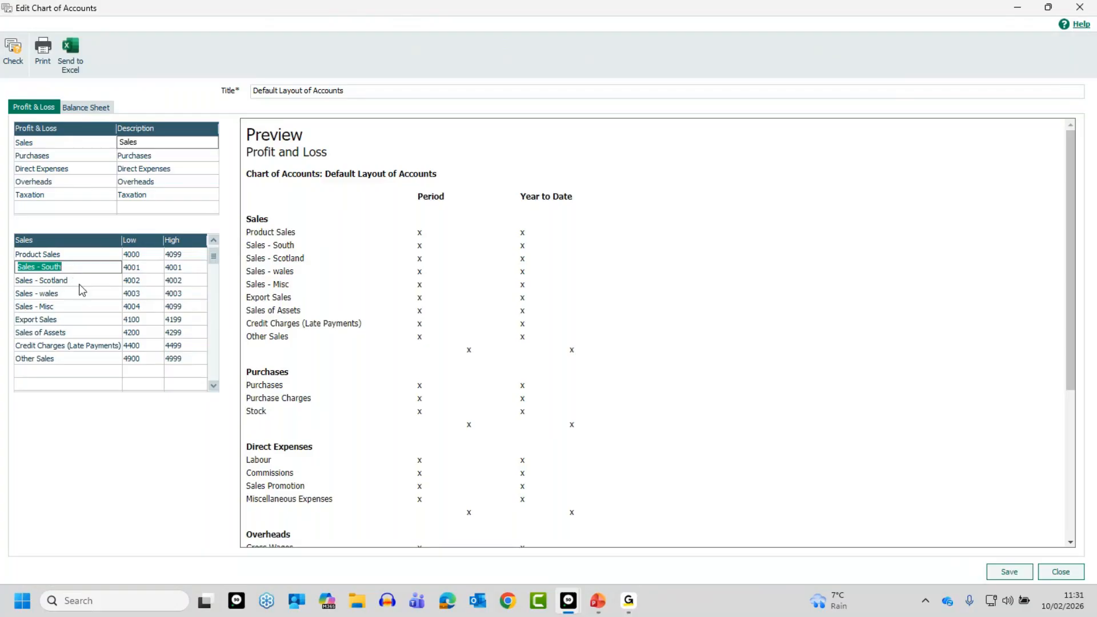
Delete the Sales - South, Sales - Scotland, Sales - wales and Sales - Misc lines from the Sales category
{"action": "key", "text": "F8"}
{"action": "key", "text": "F8"}
{"action": "key", "text": "F8"}
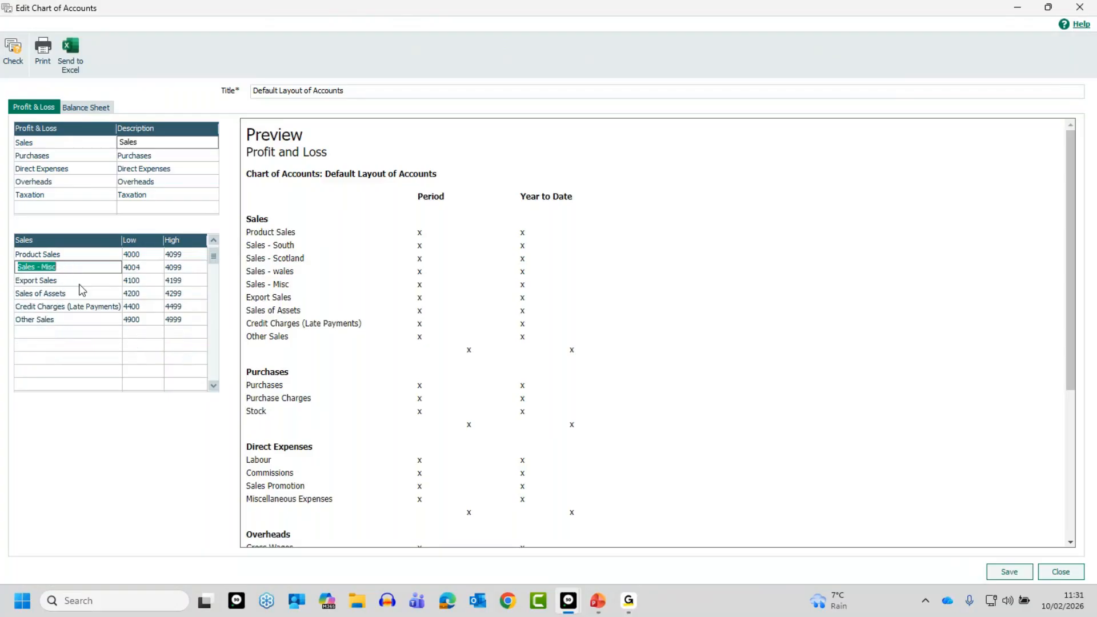
{"action": "key", "text": "F8"}
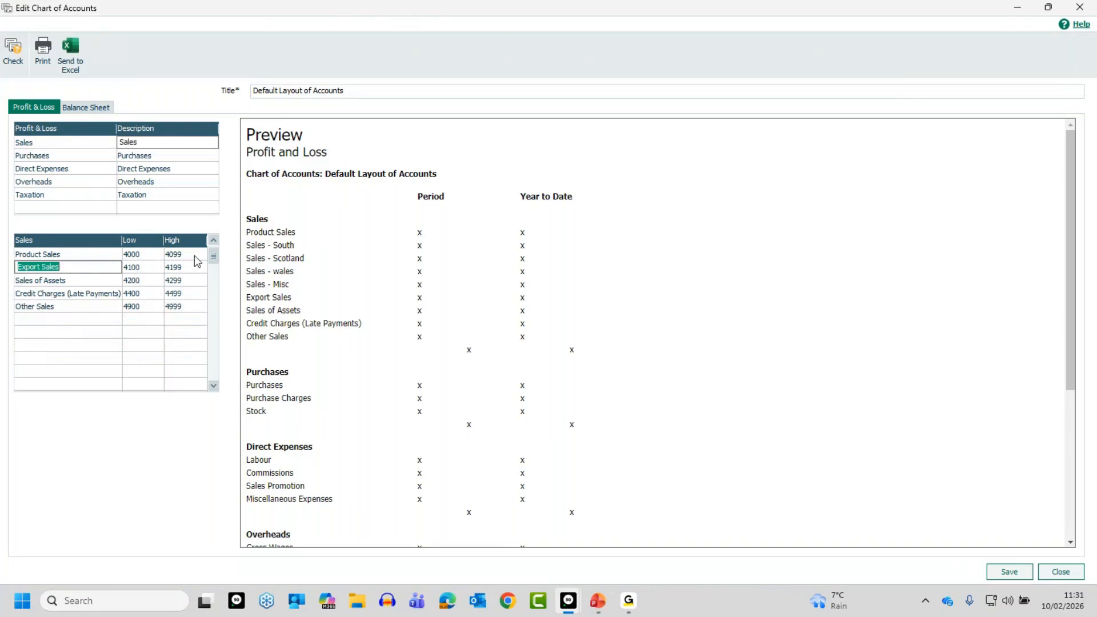
{"action": "left_click", "coordinate": [84, 255]}
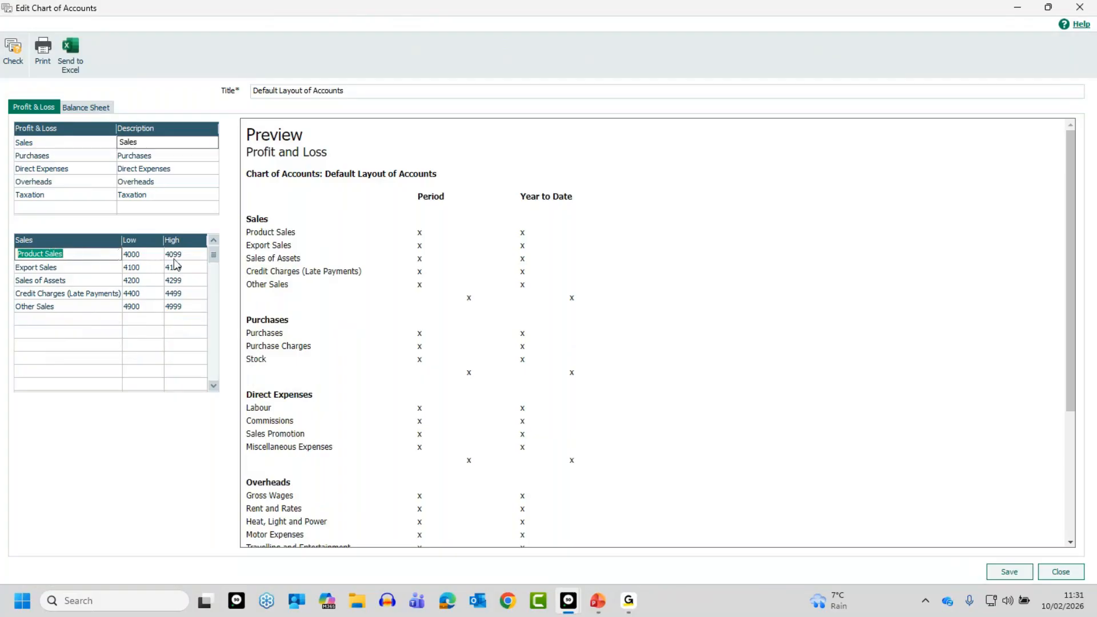
Save the edited Default Layout of Accounts and return to the nominal codes list
{"action": "left_click", "coordinate": [1009, 572]}
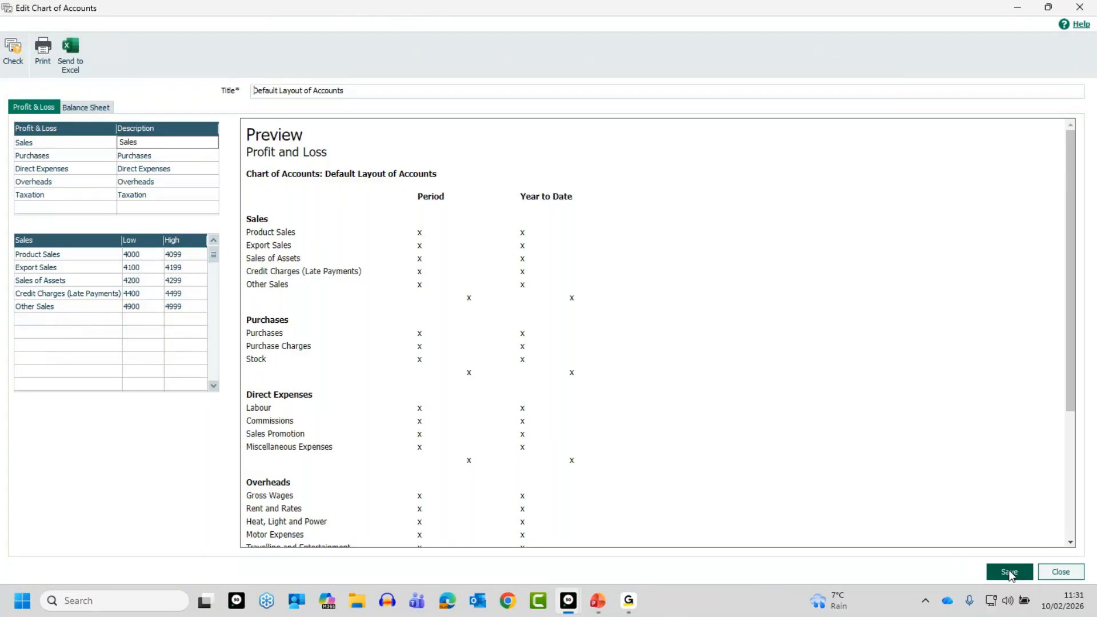
{"action": "left_click", "coordinate": [614, 328]}
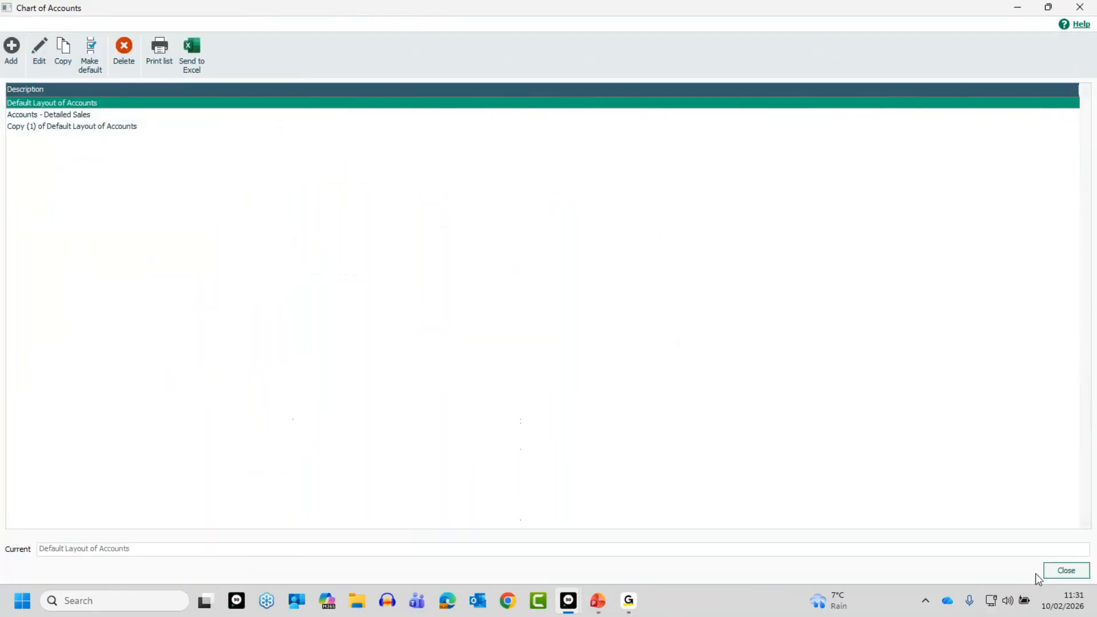
{"action": "left_click", "coordinate": [1064, 571]}
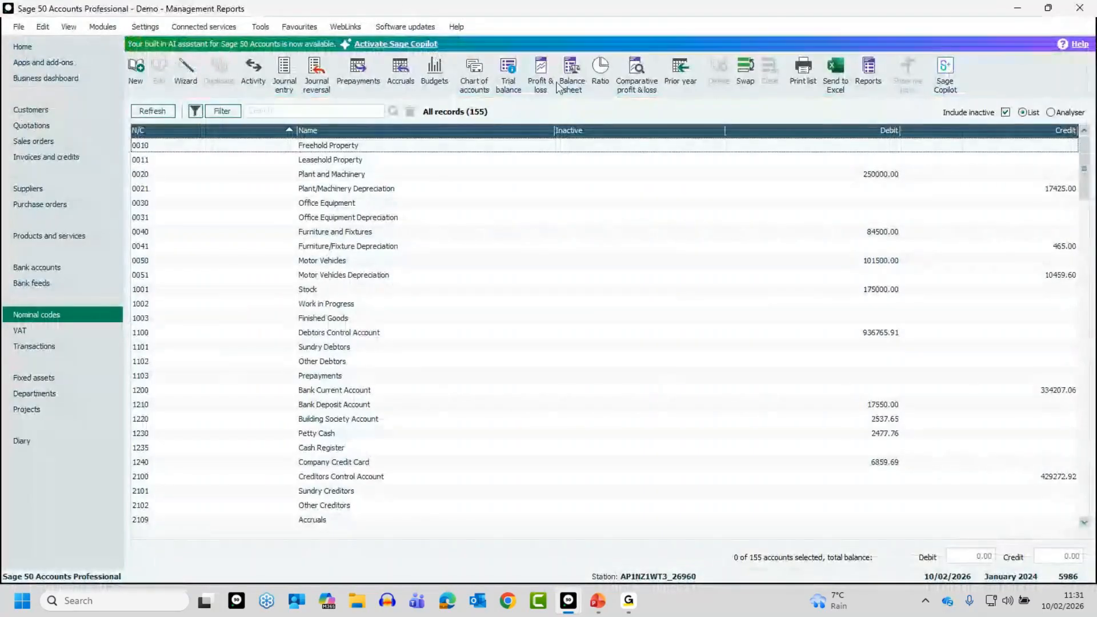
Preview the Profit and Loss report for January to December 2024 with the Default Layout of Accounts to check the restored Product Sales line
{"action": "left_click", "coordinate": [542, 69]}
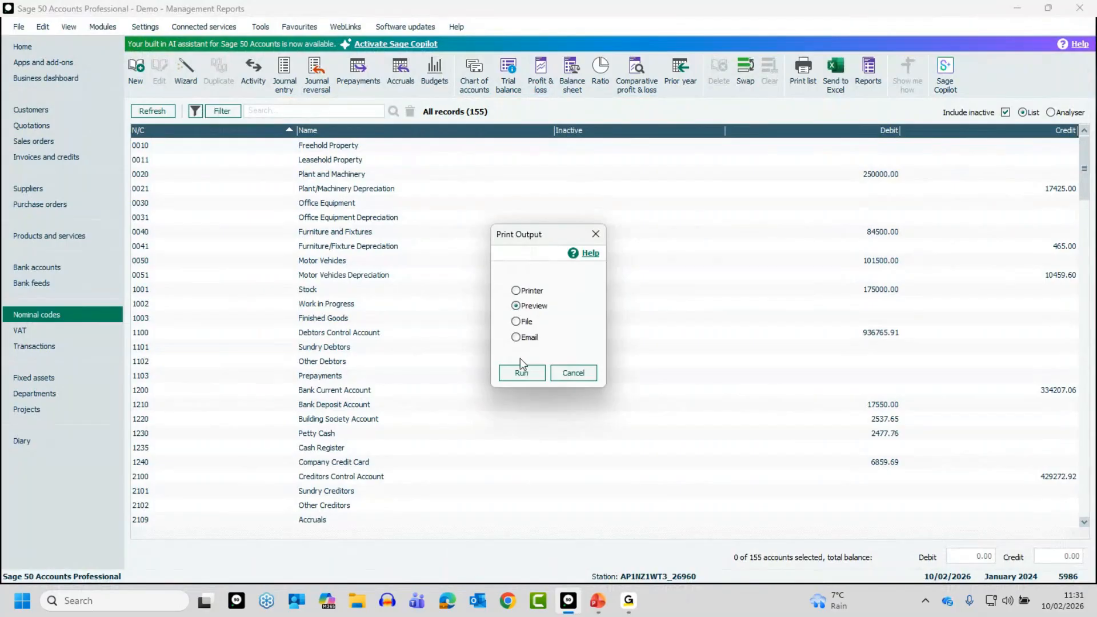
{"action": "left_click", "coordinate": [521, 372]}
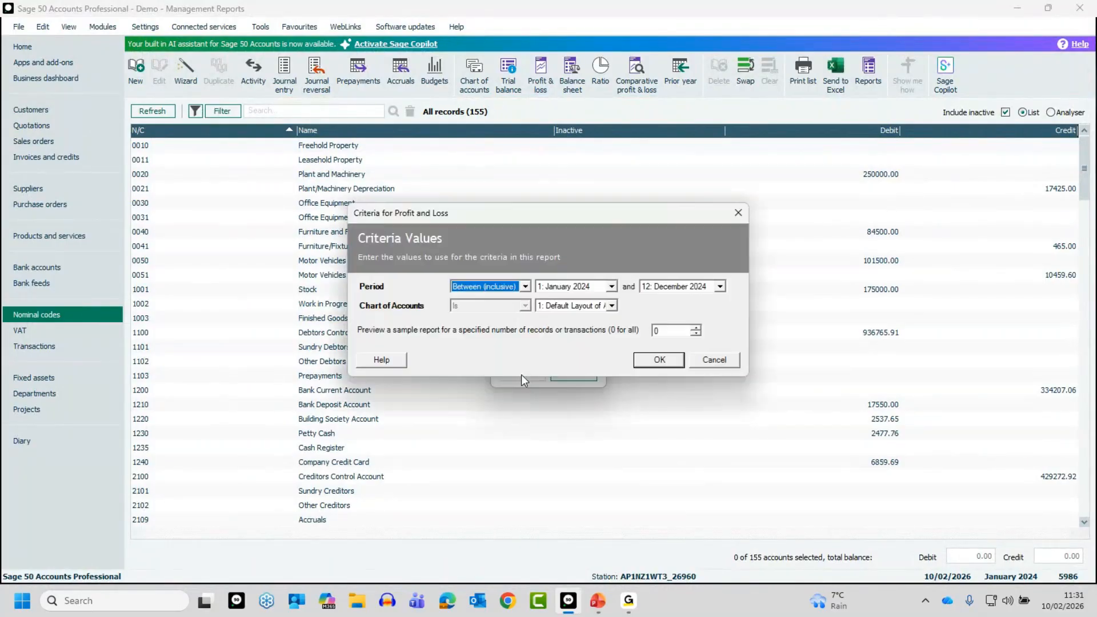
{"action": "left_click", "coordinate": [660, 360]}
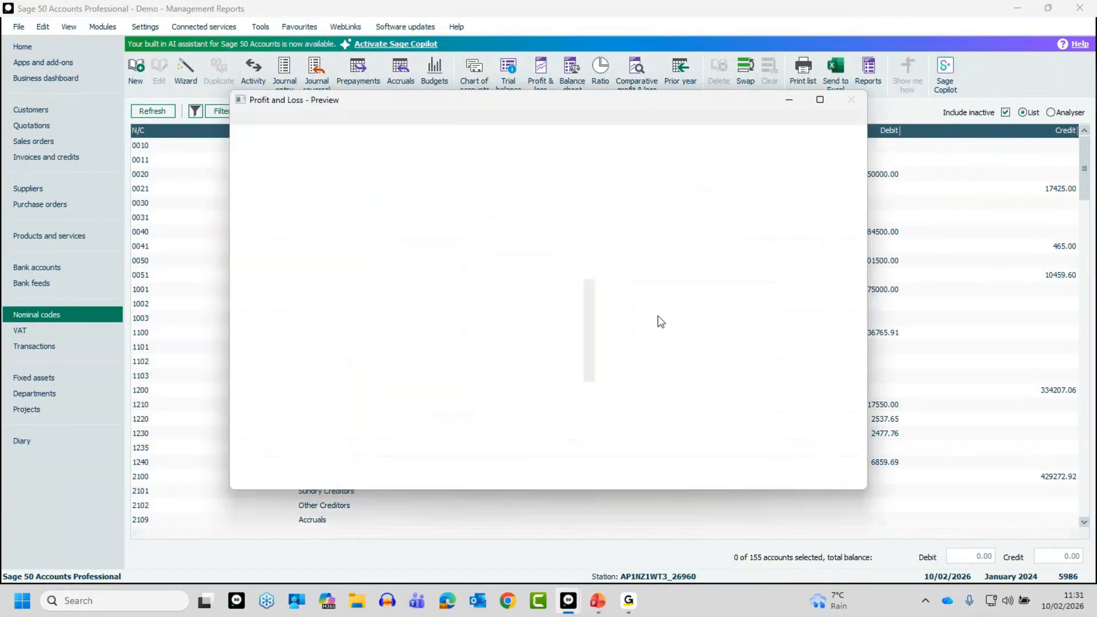
{"action": "left_click", "coordinate": [821, 100]}
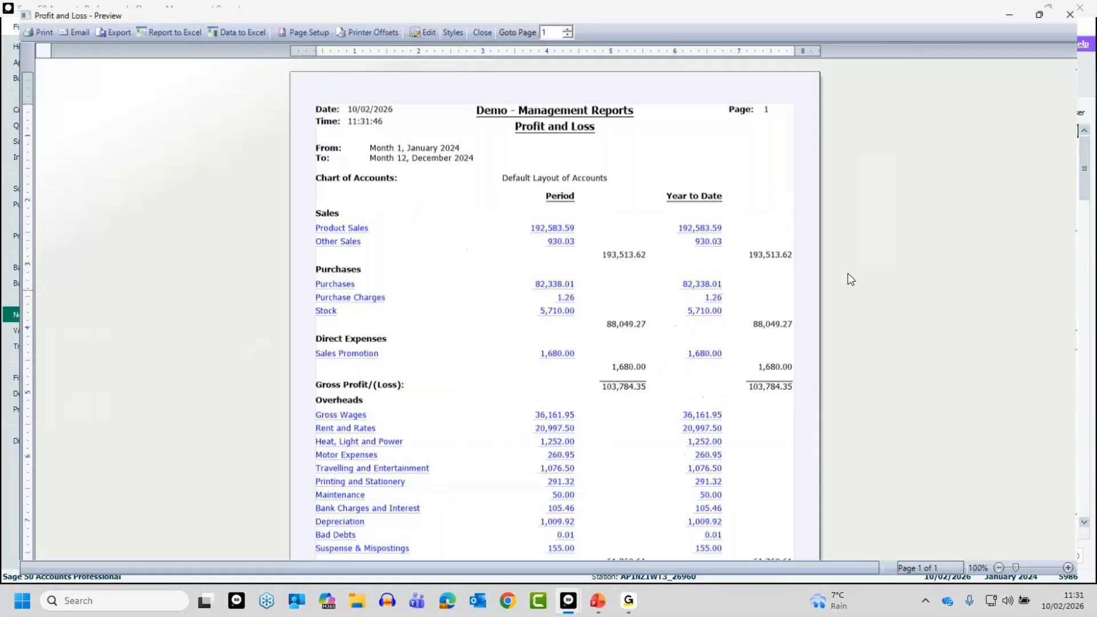
{"action": "left_click", "coordinate": [1078, 576]}
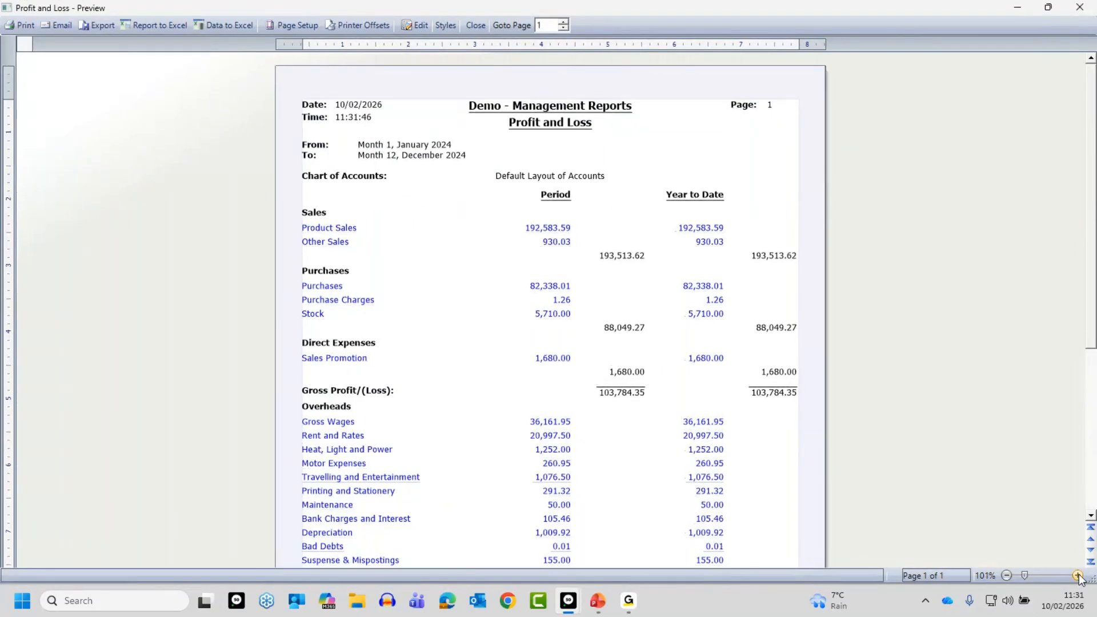
{"action": "left_click", "coordinate": [1078, 576]}
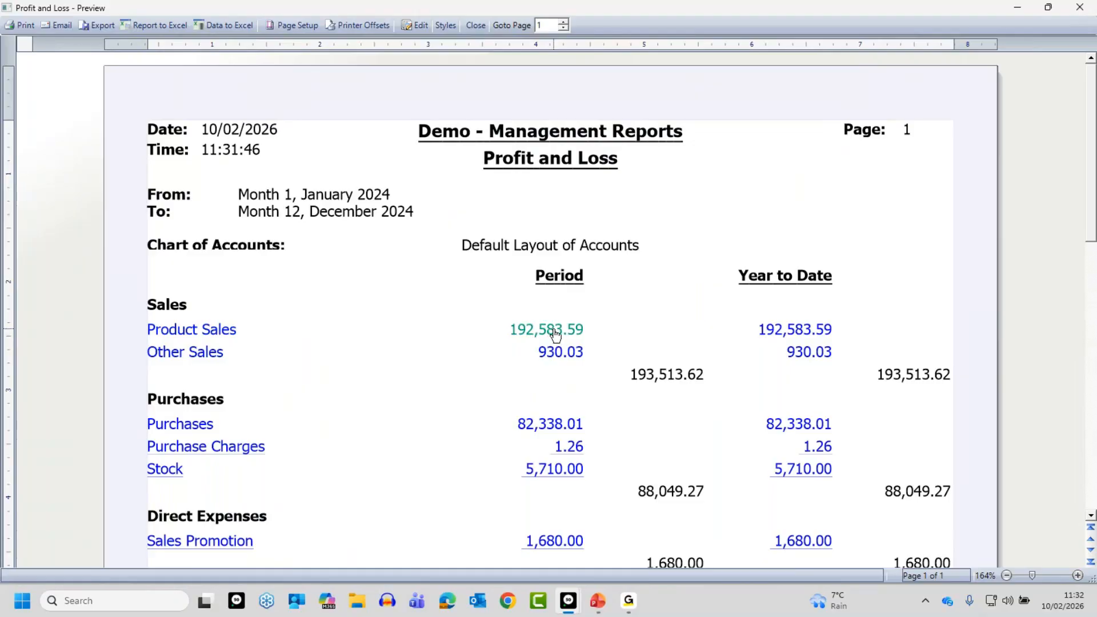
Drill down into the Product Sales year-to-date figure, examine its breakdown by nominal code, and close both report previews
{"action": "left_click", "coordinate": [792, 329]}
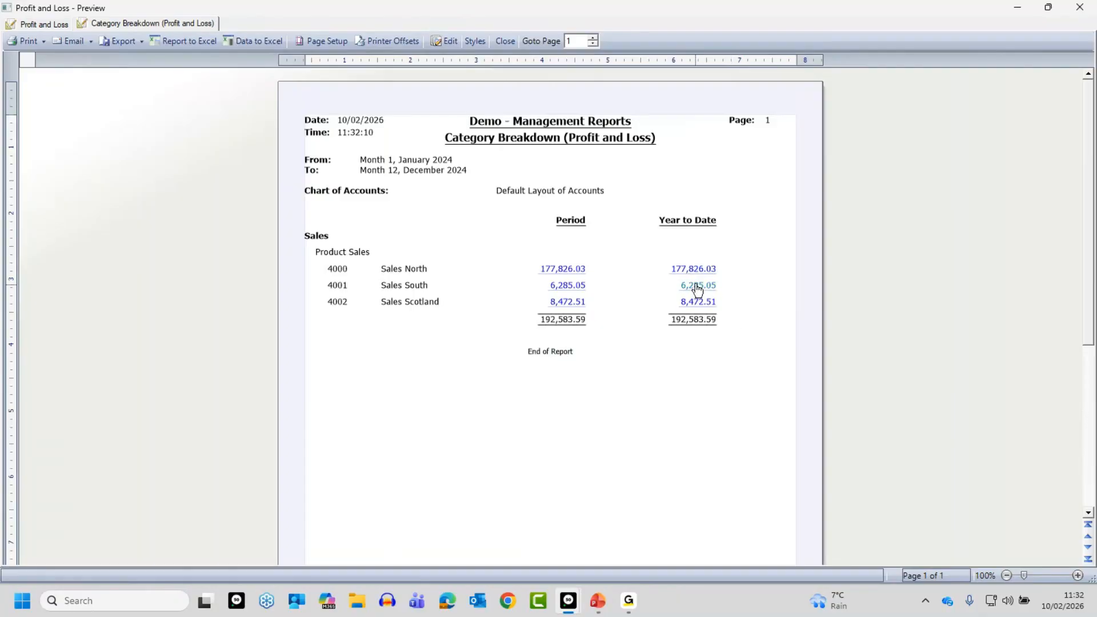
{"action": "left_click", "coordinate": [1078, 576]}
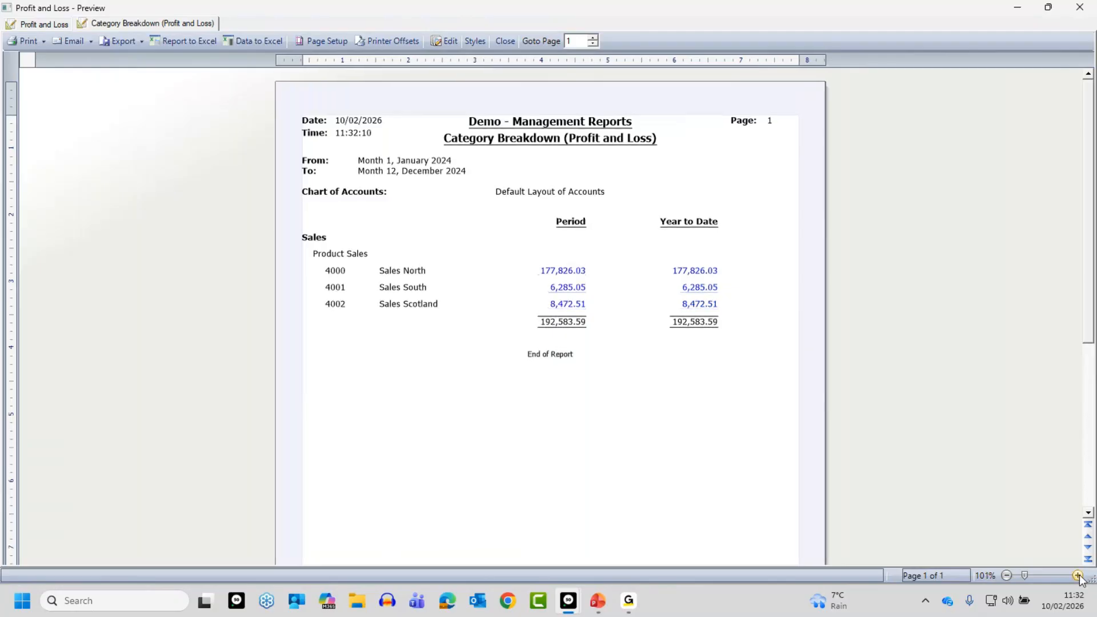
{"action": "left_click", "coordinate": [1078, 576]}
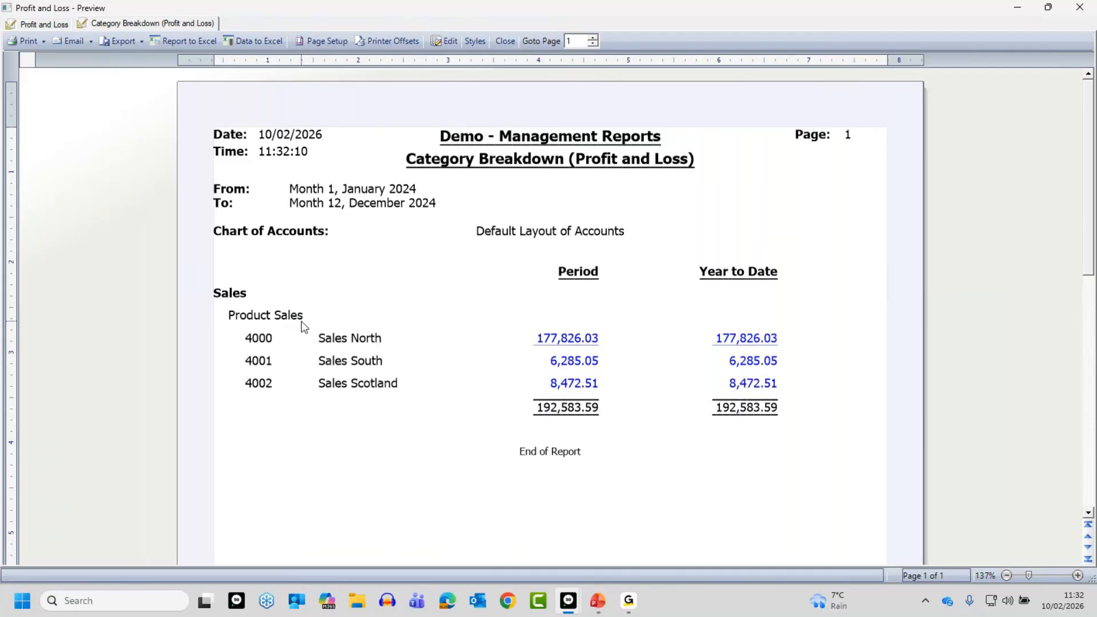
{"action": "left_click", "coordinate": [505, 40]}
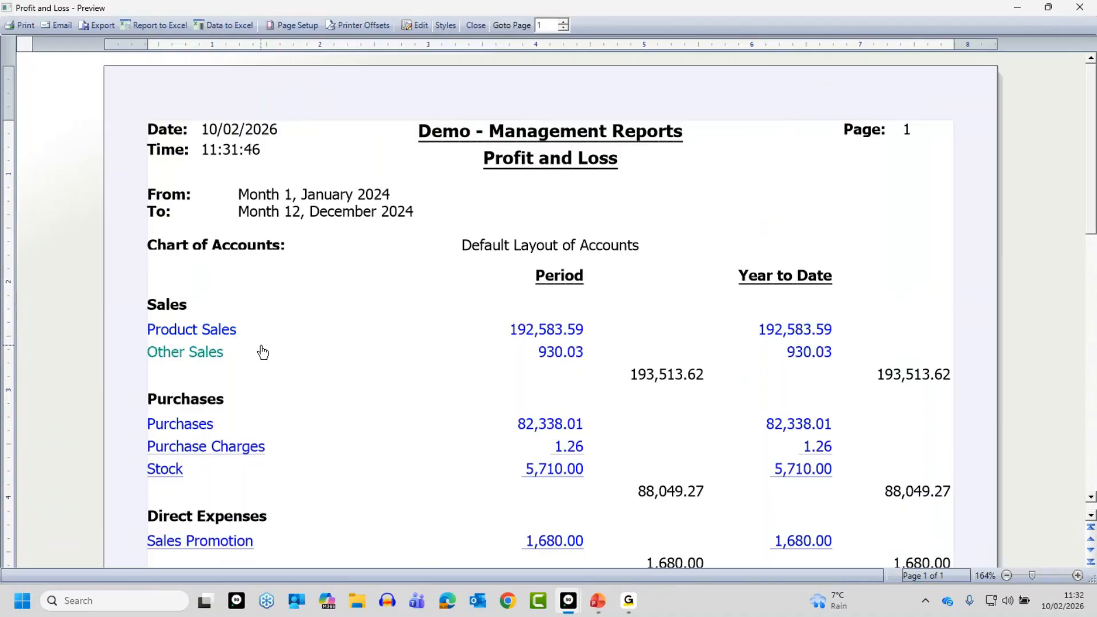
{"action": "left_click", "coordinate": [478, 26]}
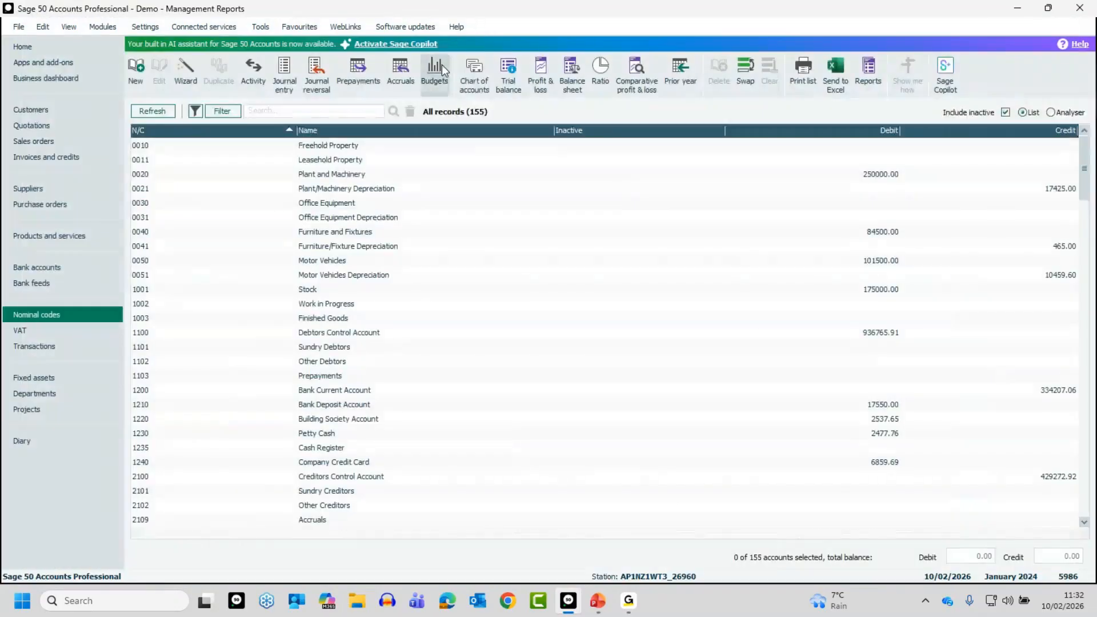
Open the Default Layout of Accounts for editing and examine the Fixed Assets ranges of its Balance Sheet
{"action": "left_click", "coordinate": [472, 86]}
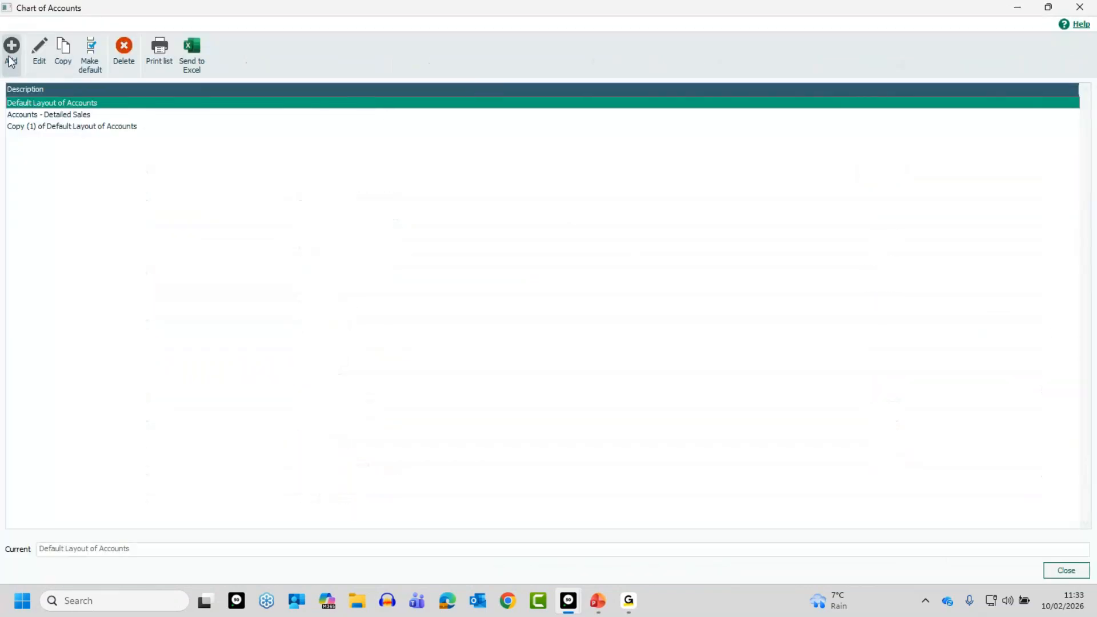
{"action": "left_click", "coordinate": [38, 56]}
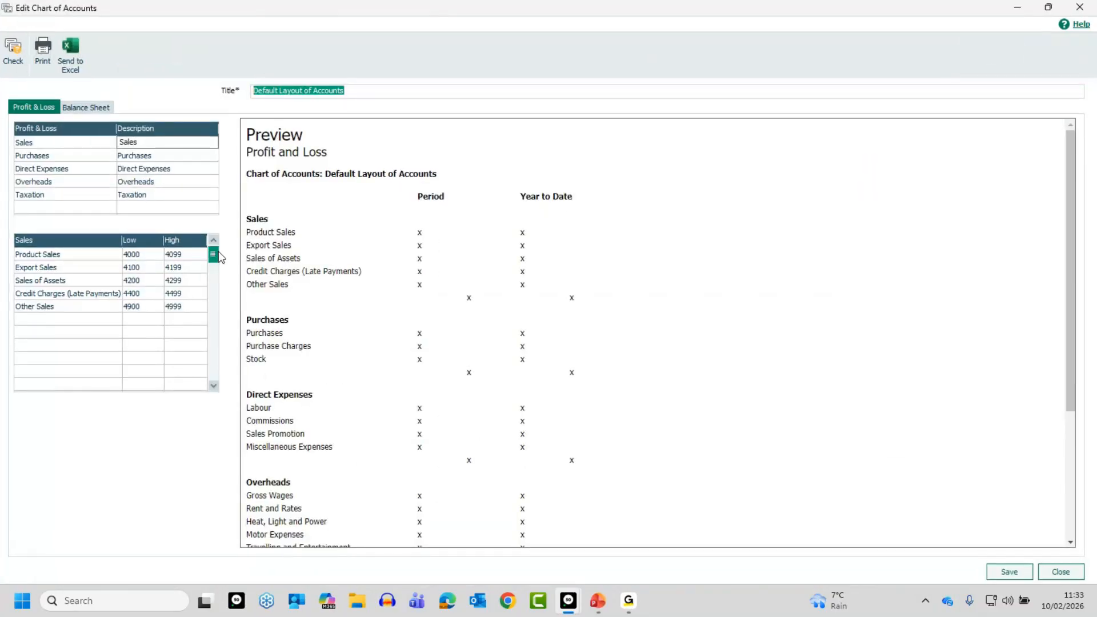
{"action": "left_click", "coordinate": [82, 106]}
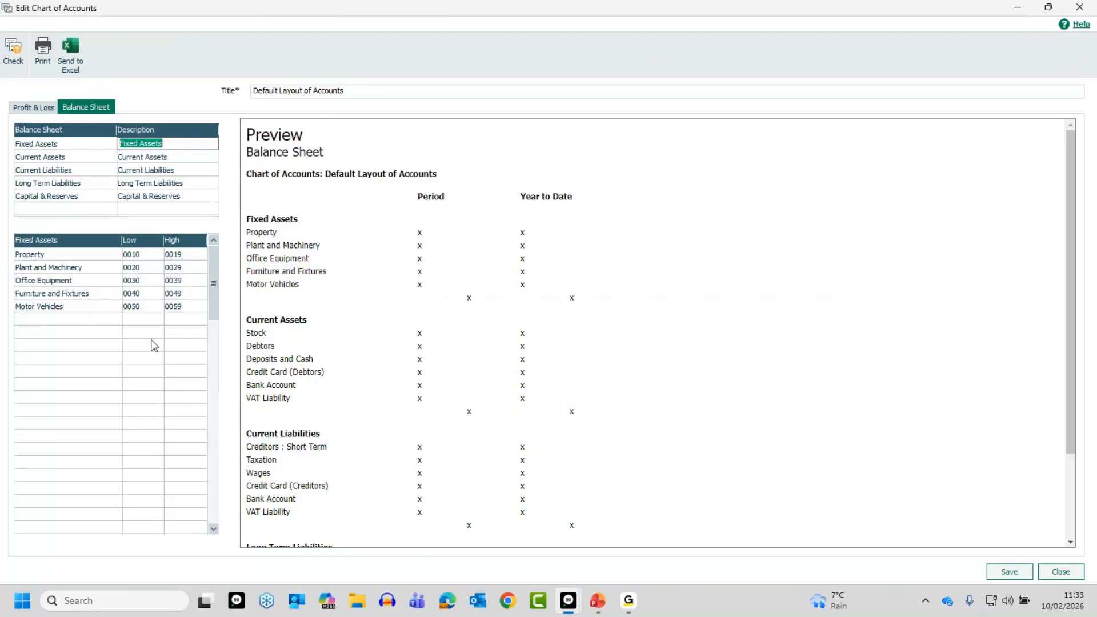
{"action": "left_click", "coordinate": [229, 529]}
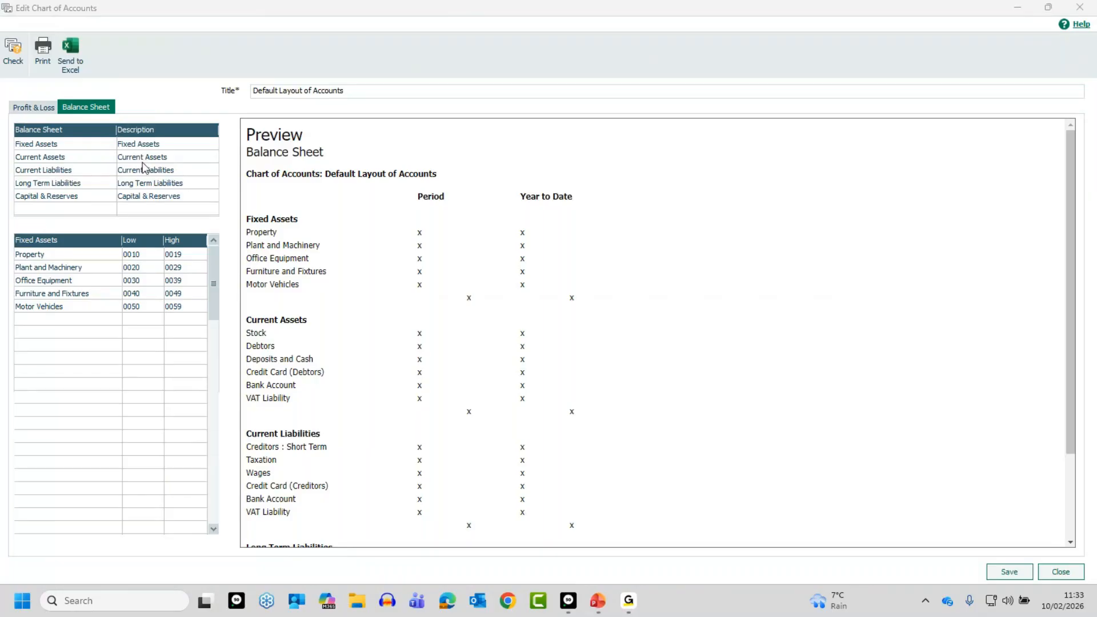
Compare the nominal code ranges and floating nominal accounts of the Current Assets and Current Liabilities categories
{"action": "left_click", "coordinate": [176, 156]}
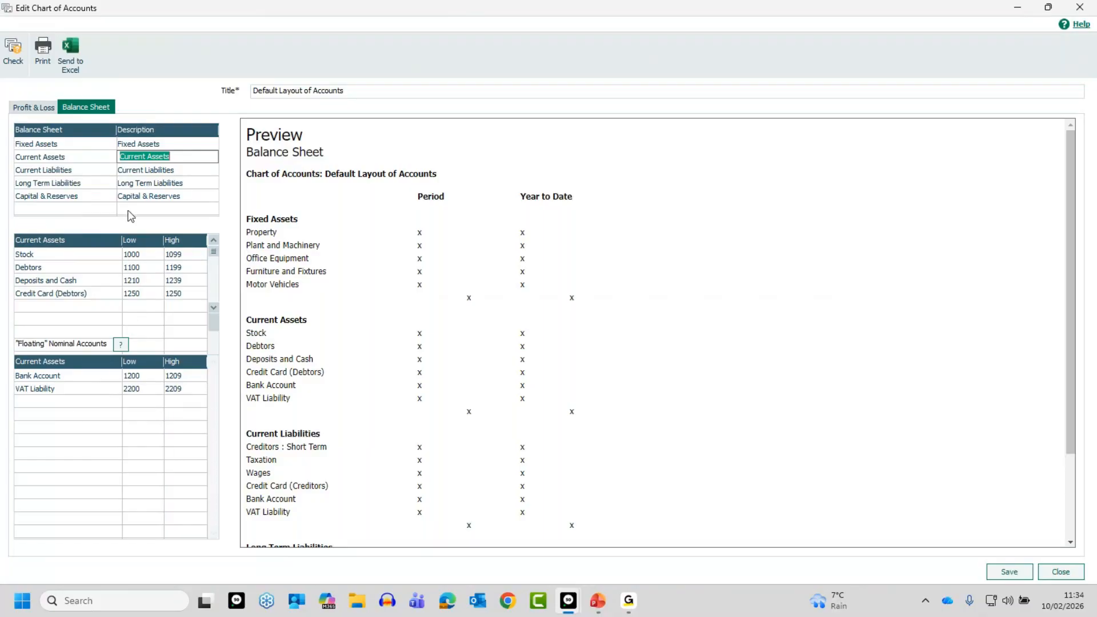
{"action": "left_click", "coordinate": [149, 170]}
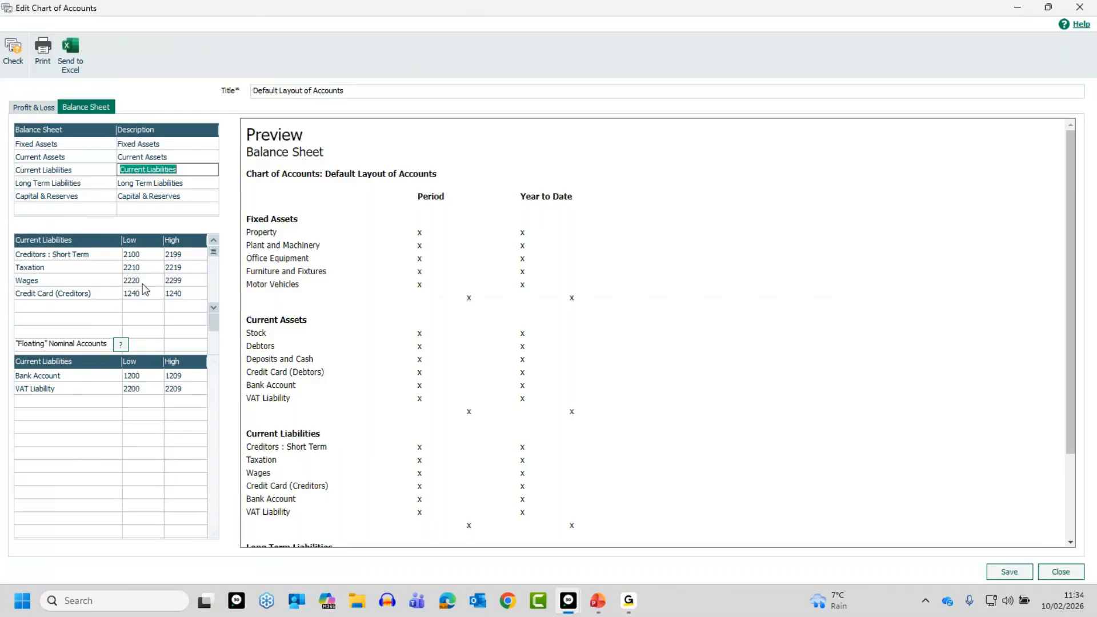
{"action": "key", "text": "Up"}
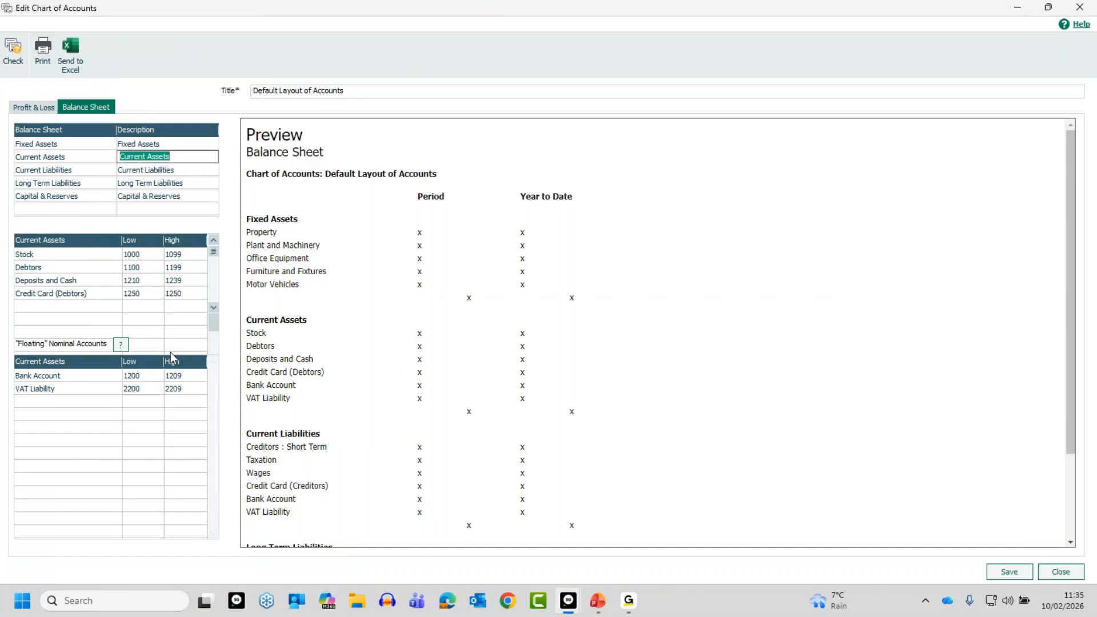
Add a floating nominal account category named MC to Current Assets and copy its range to Current Liabilities
{"action": "left_click", "coordinate": [81, 386]}
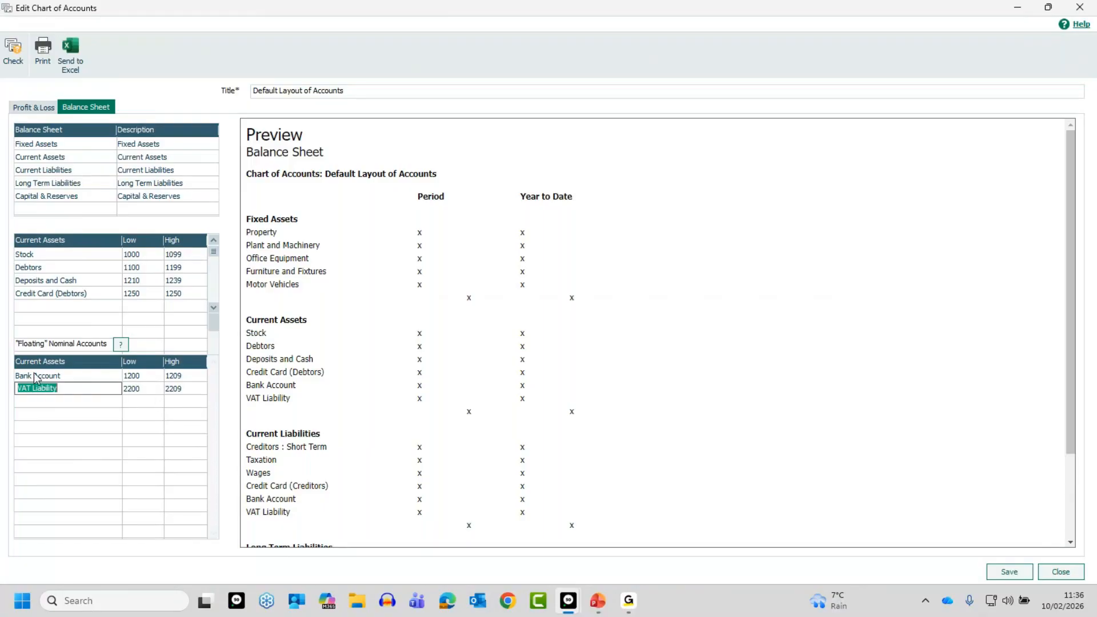
{"action": "left_click", "coordinate": [73, 400]}
{"action": "type", "text": "MC"}
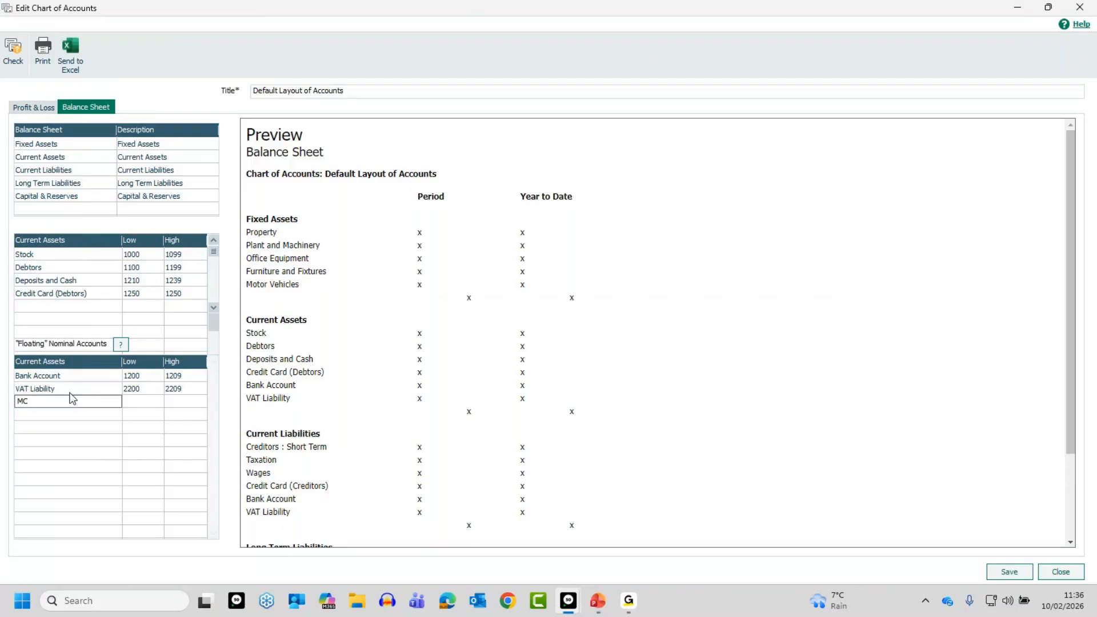
{"action": "key", "text": "Return"}
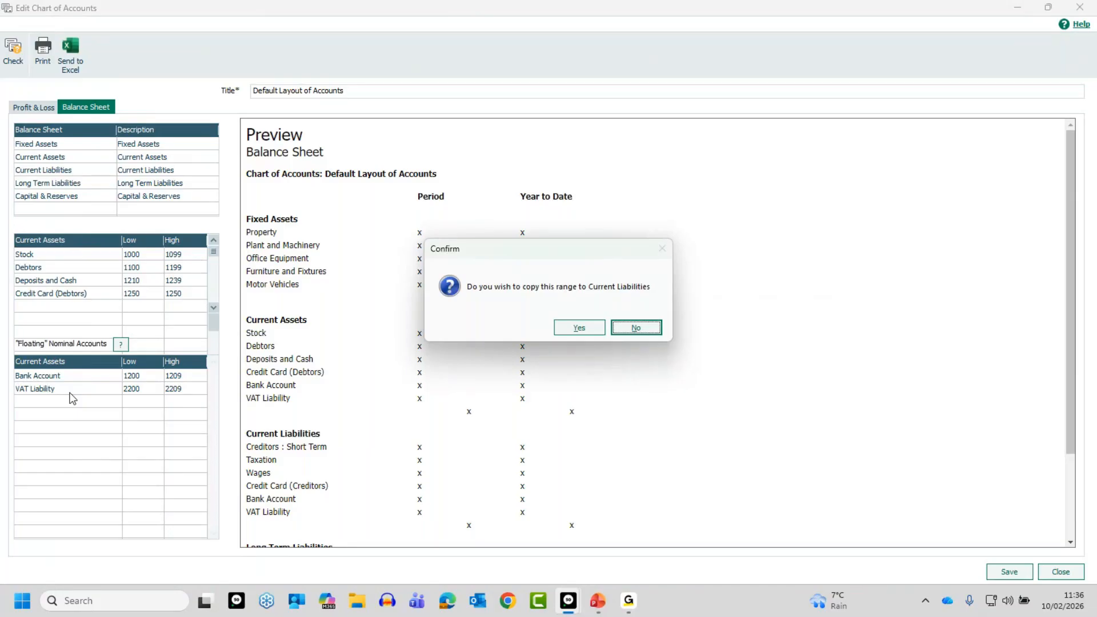
{"action": "left_click", "coordinate": [580, 328]}
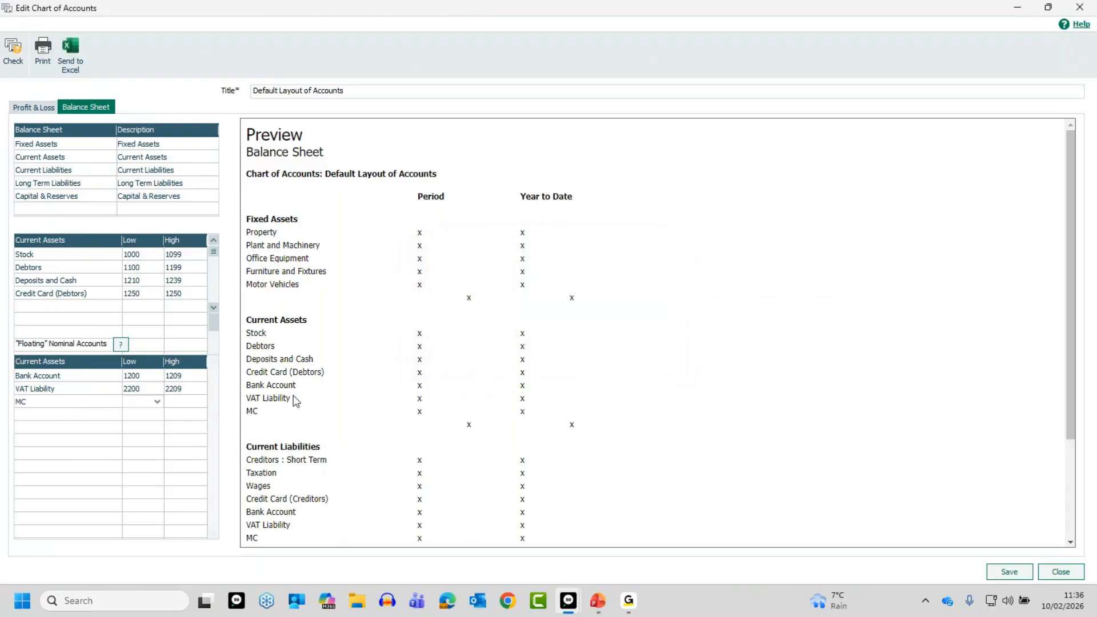
Set the MC floating range to 1280 low and 1290 high, and examine its copy in Current Liabilities
{"action": "type", "text": "1280"}
{"action": "key", "text": "Tab"}
{"action": "type", "text": "1290"}
{"action": "key", "text": "Tab"}
{"action": "left_click", "coordinate": [150, 170]}
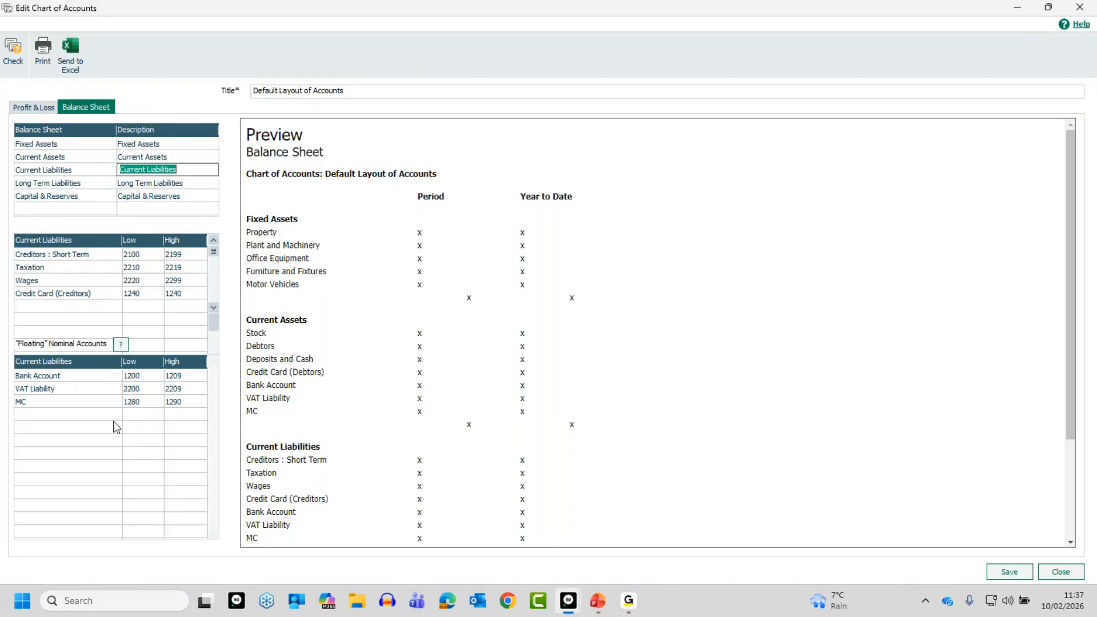
Delete the MC floating category from Current Assets, apply the removal to Current Liabilities, and check both categories
{"action": "left_click", "coordinate": [139, 159]}
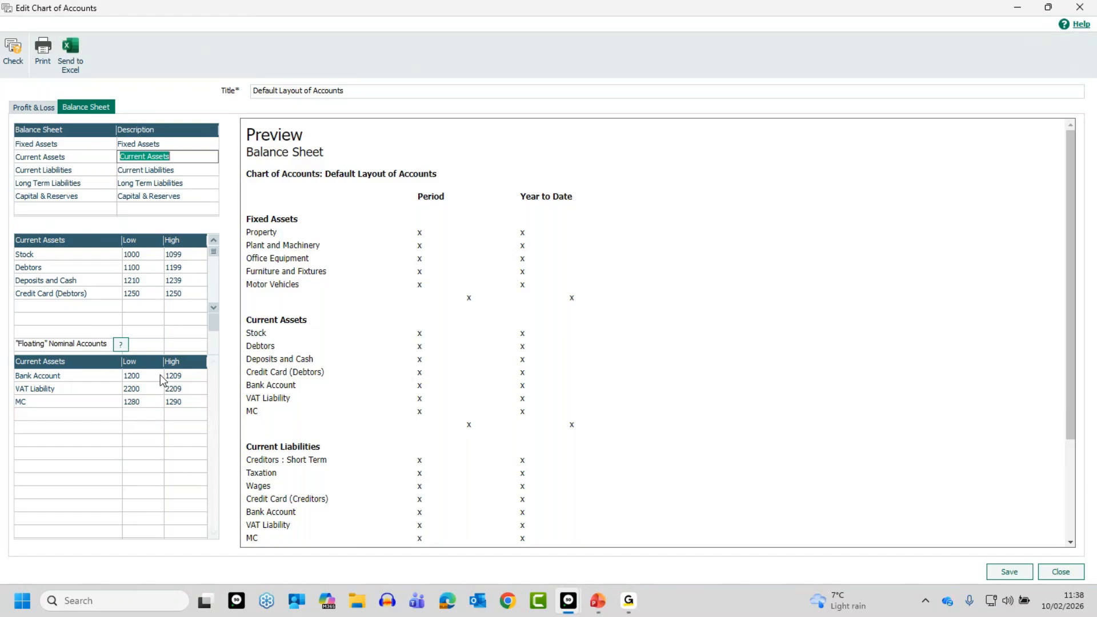
{"action": "left_click", "coordinate": [81, 403]}
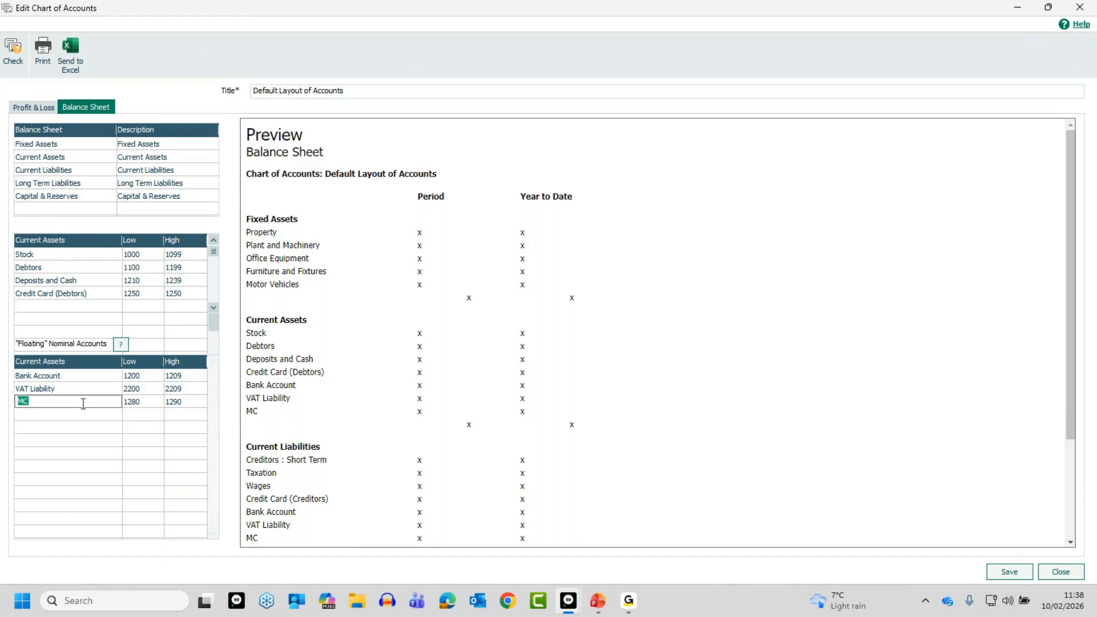
{"action": "key", "text": "Delete"}
{"action": "key", "text": "Return"}
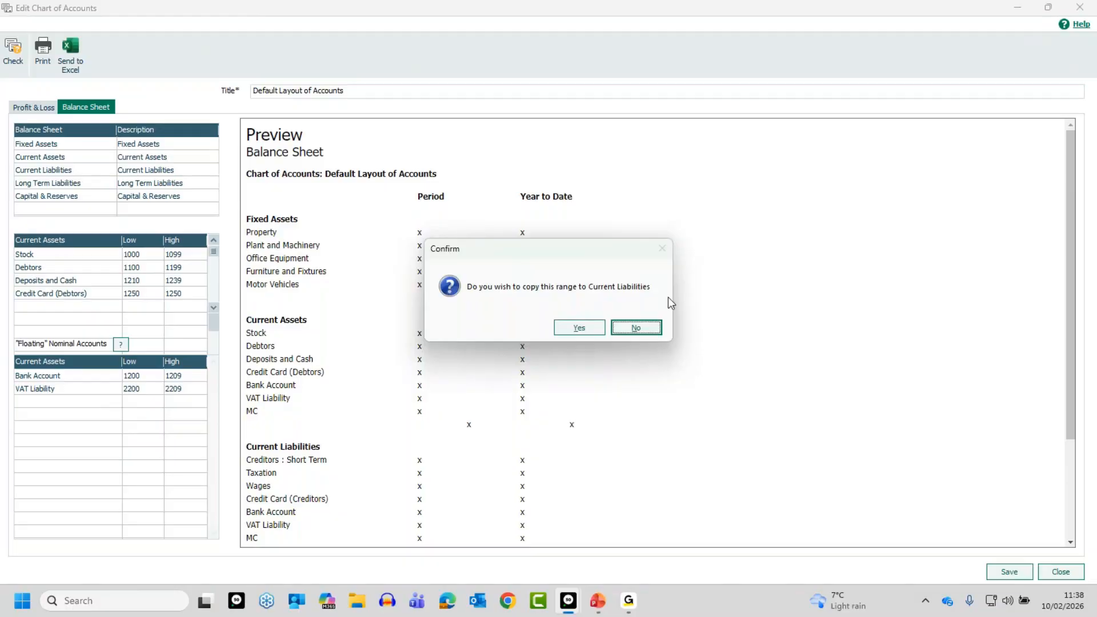
{"action": "left_click", "coordinate": [577, 329]}
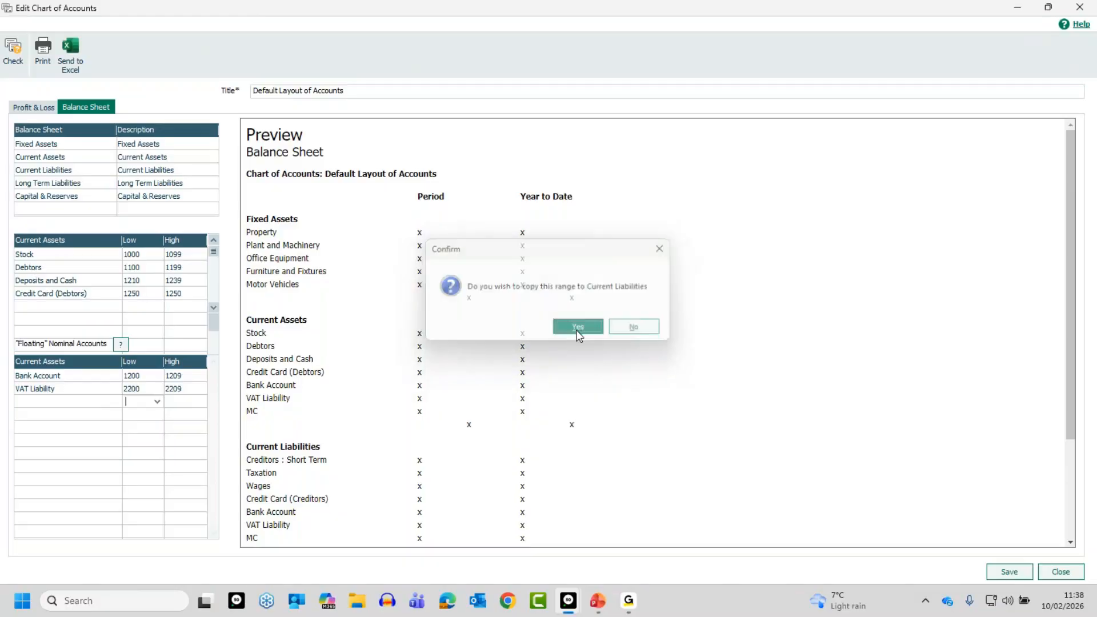
{"action": "left_click", "coordinate": [137, 160]}
{"action": "left_click", "coordinate": [139, 171]}
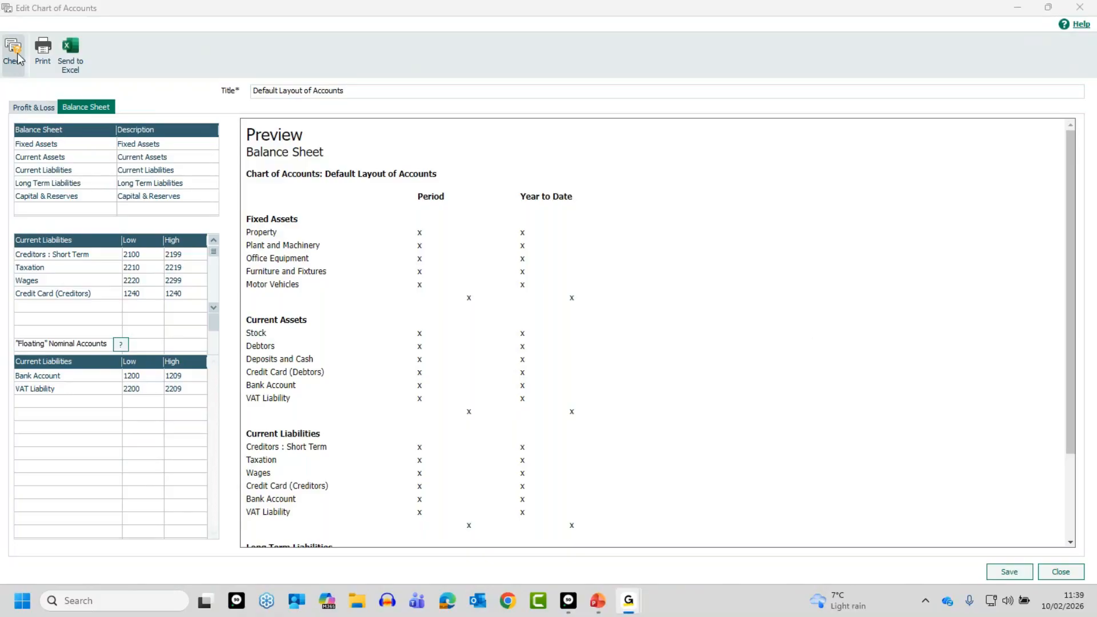
Set the high nominal code of the Product Sales range in the Profit & Loss layout to 4000
{"action": "left_click", "coordinate": [34, 109]}
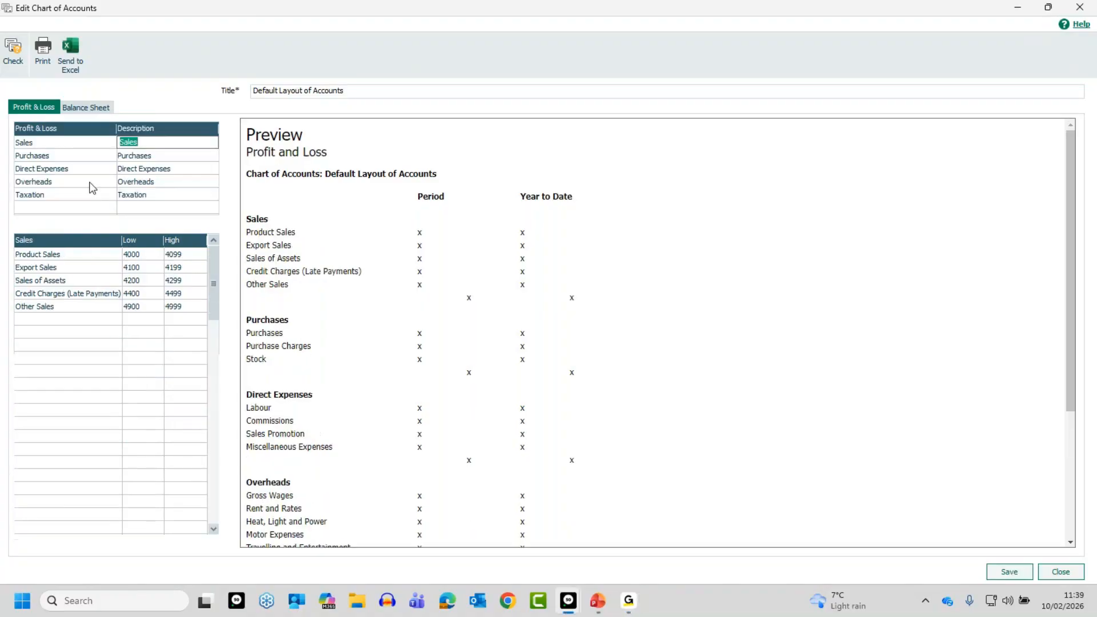
{"action": "left_click", "coordinate": [174, 255]}
{"action": "type", "text": "4000"}
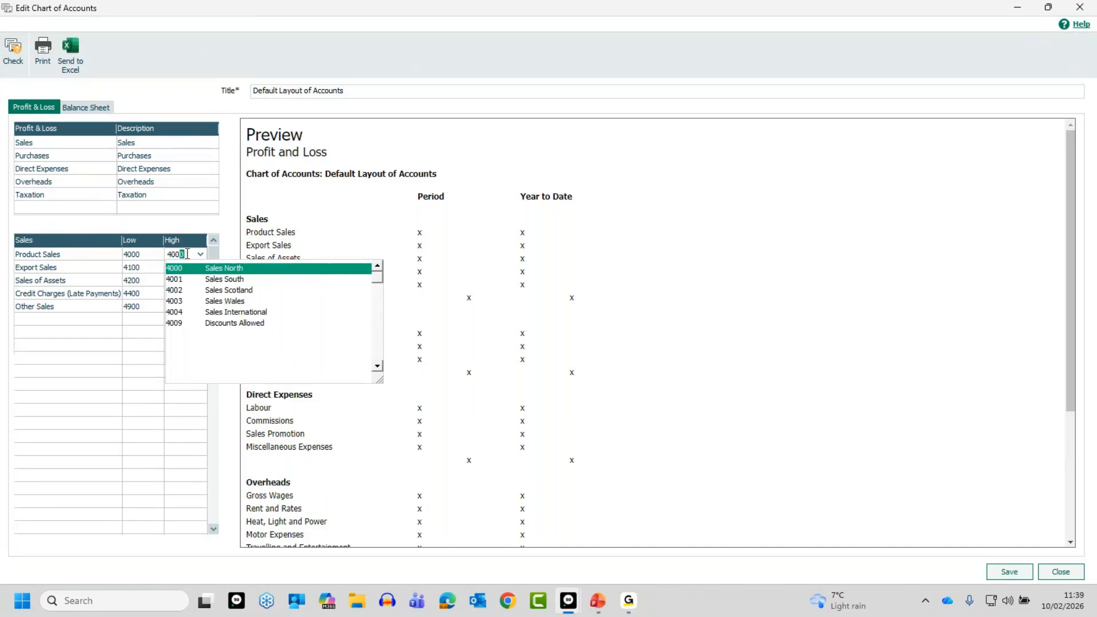
{"action": "key", "text": "Tab"}
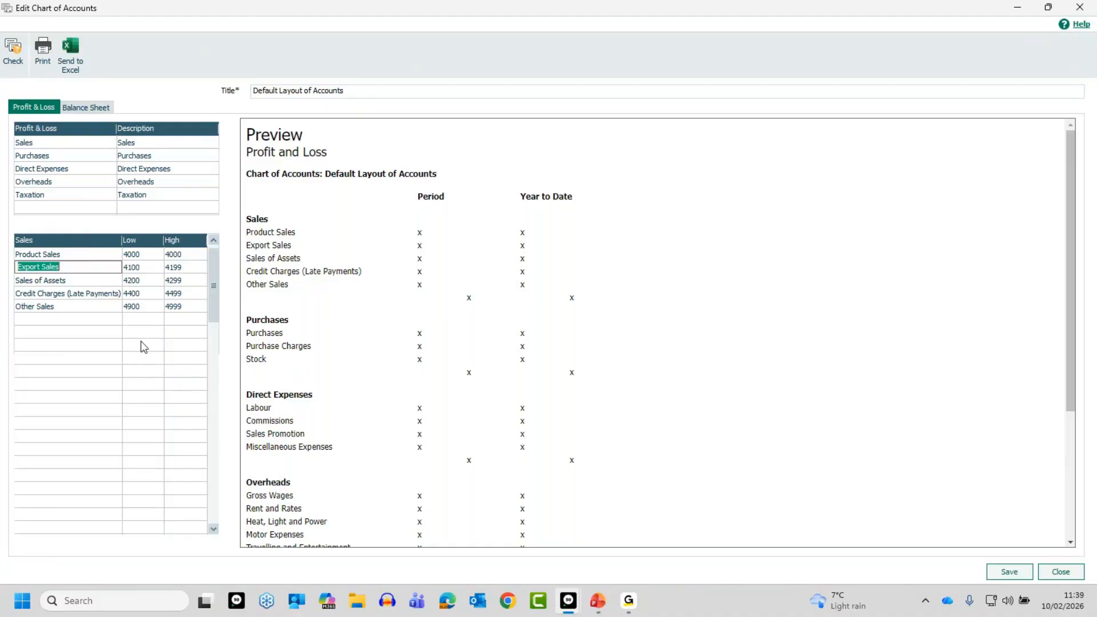
Check the layout for errors, saving the changes, and examine the errors report preview for nominal codes missing from the chart
{"action": "left_click", "coordinate": [12, 48]}
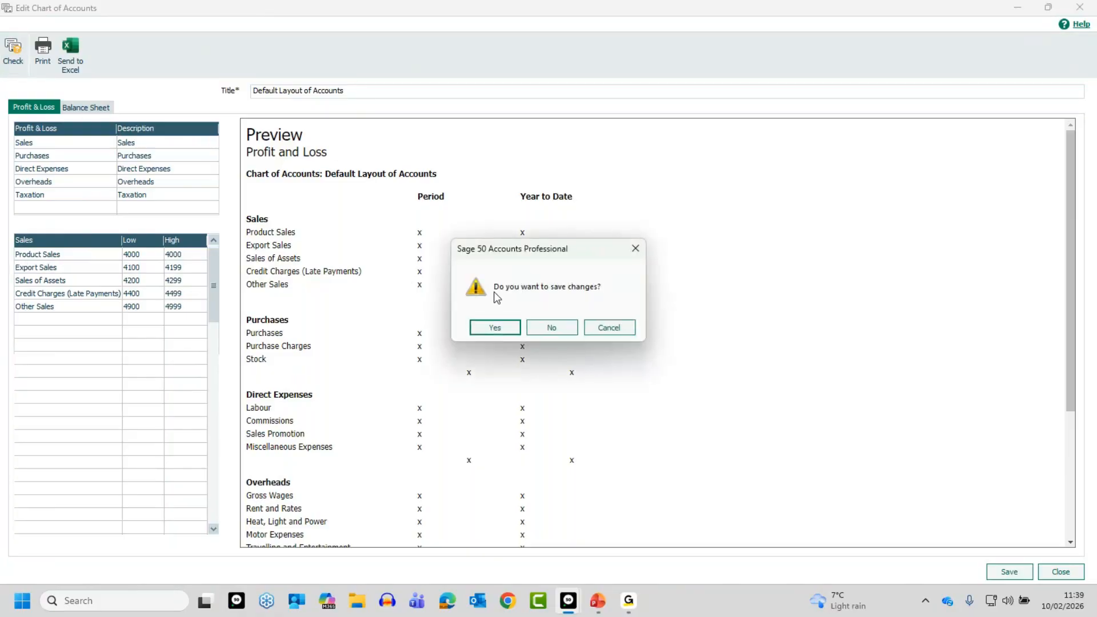
{"action": "left_click", "coordinate": [496, 328]}
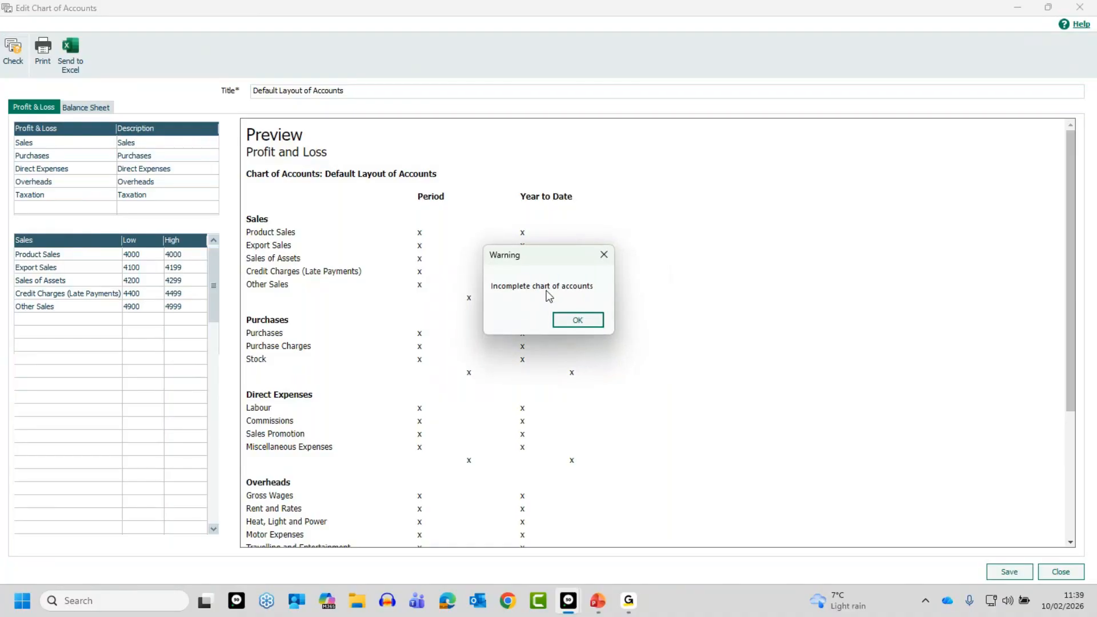
{"action": "left_click", "coordinate": [583, 320]}
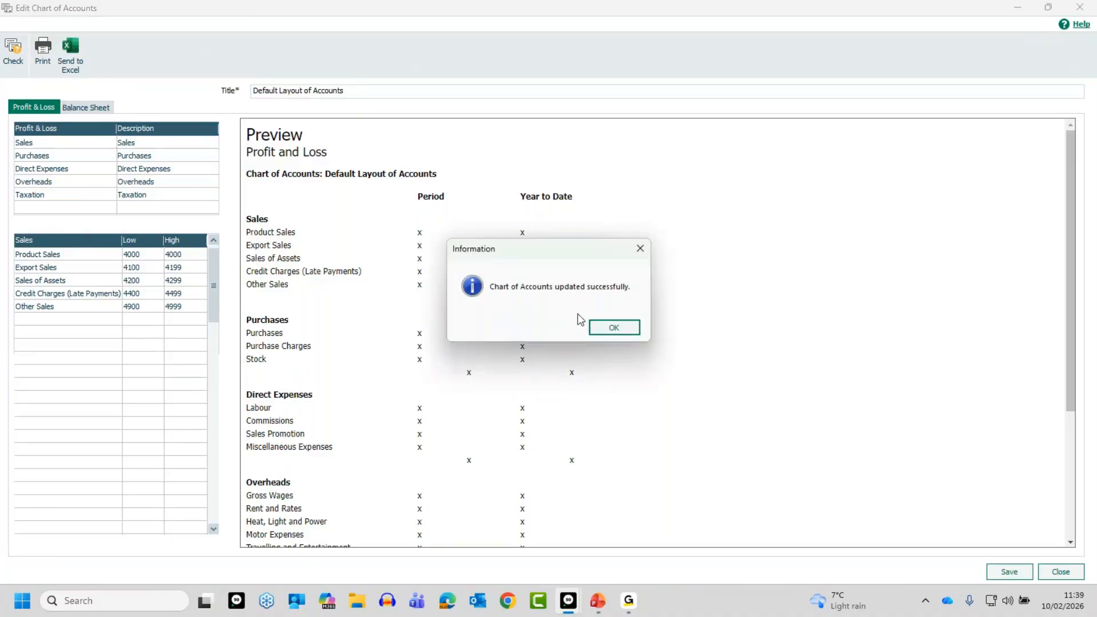
{"action": "left_click", "coordinate": [604, 325]}
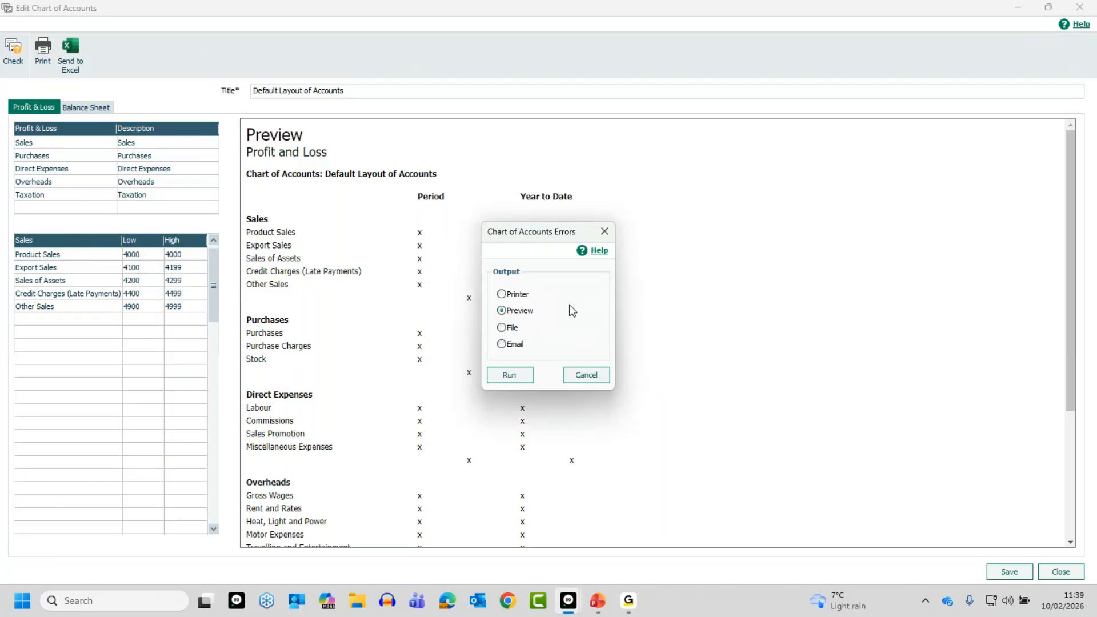
{"action": "left_click", "coordinate": [517, 374]}
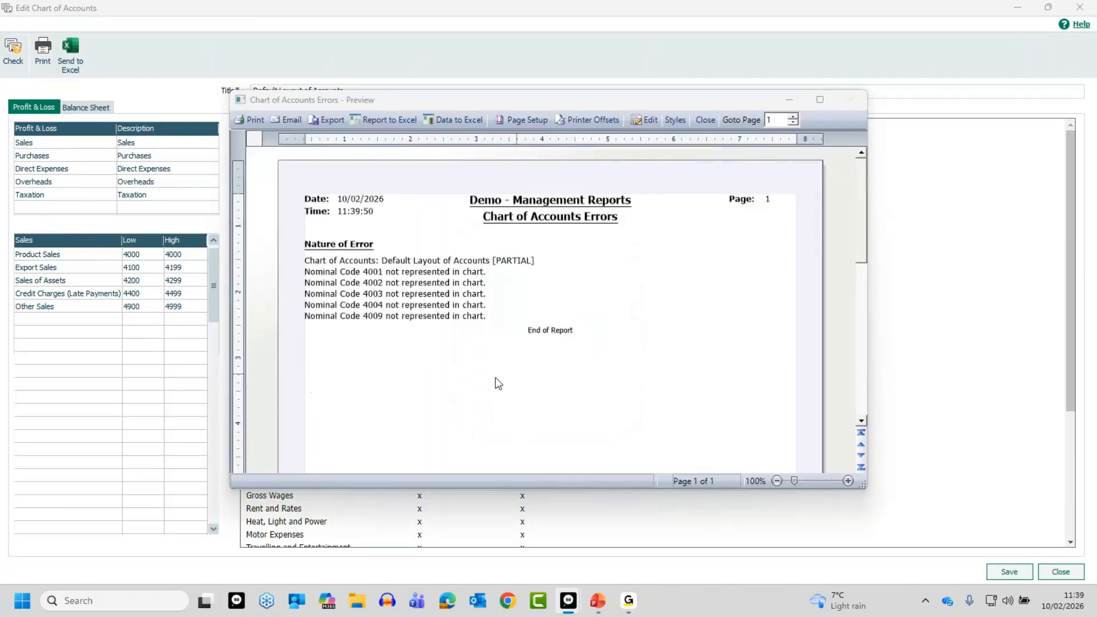
{"action": "left_click", "coordinate": [821, 100]}
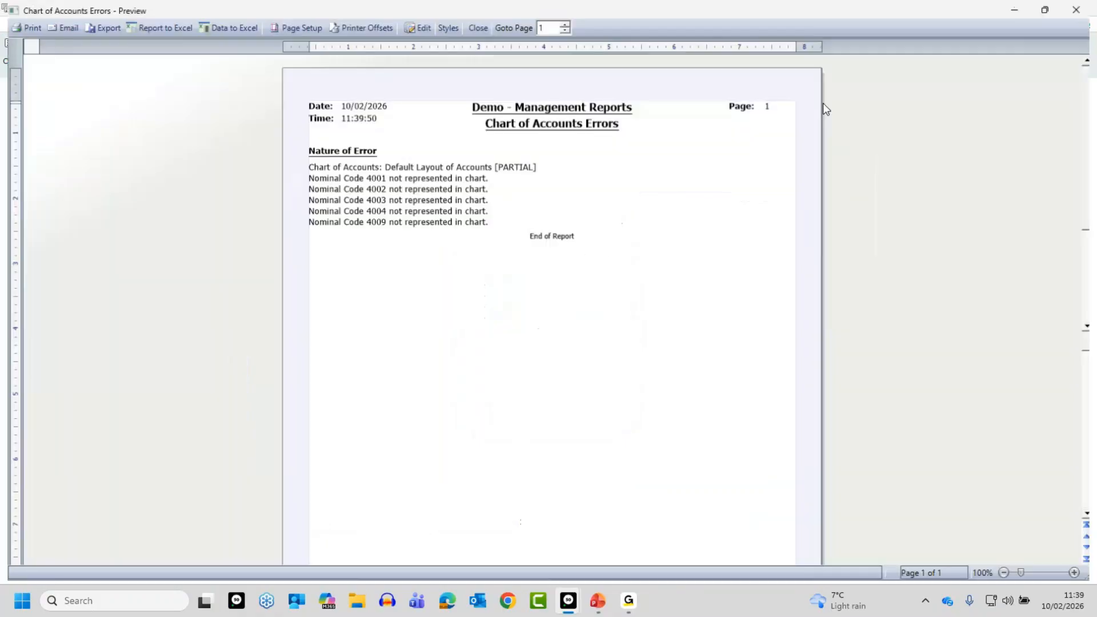
{"action": "left_click", "coordinate": [1078, 576]}
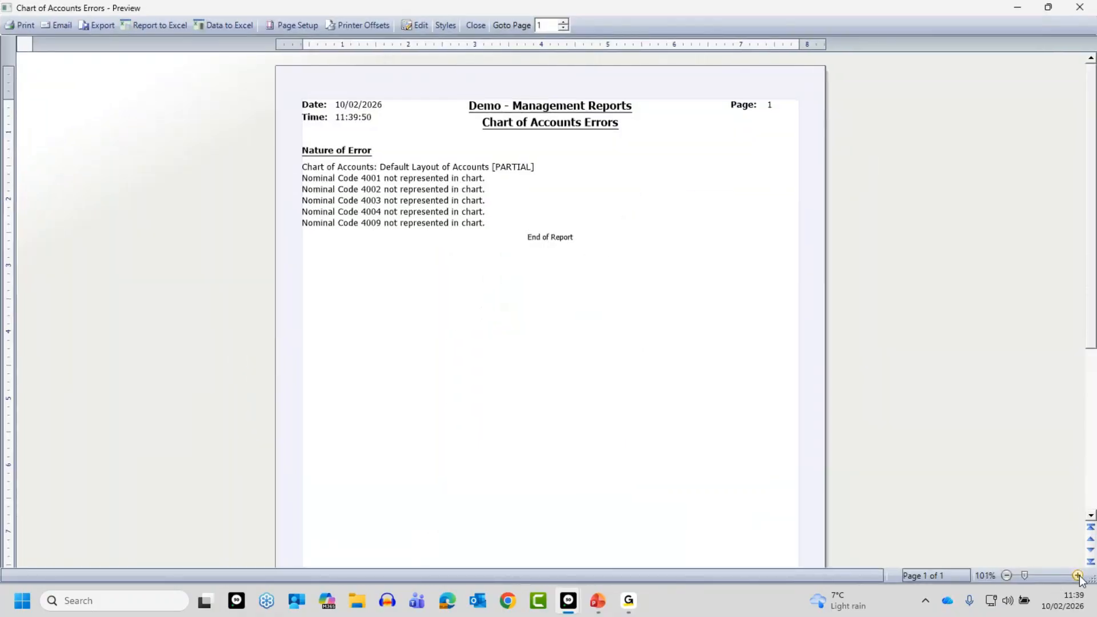
{"action": "left_click", "coordinate": [1078, 576]}
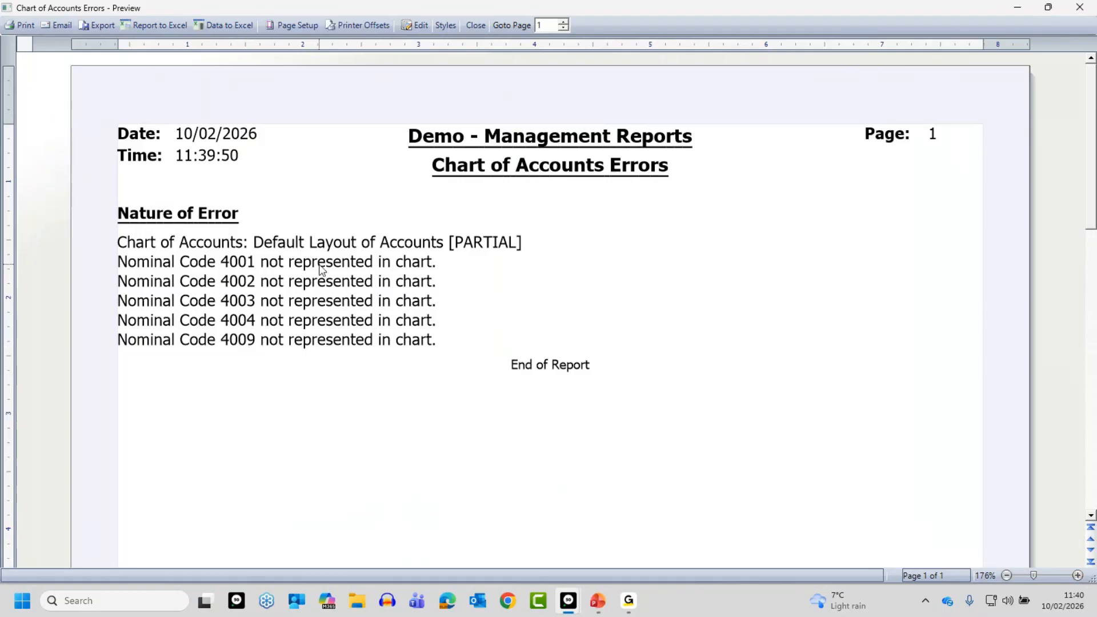
{"action": "left_click", "coordinate": [476, 25]}
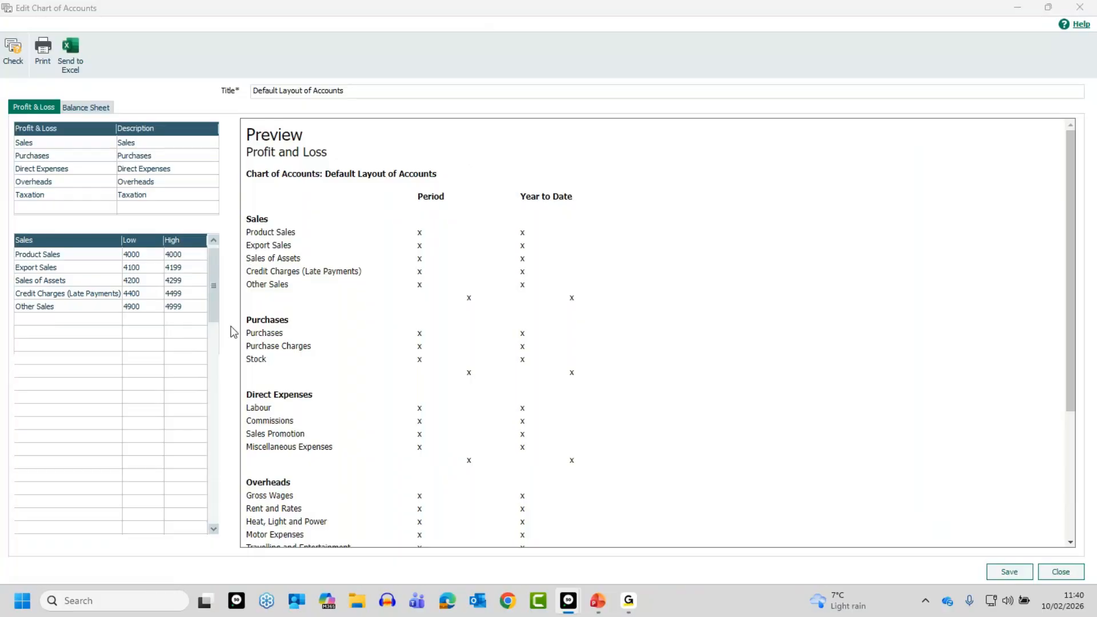
Set the high nominal code of the Product Sales range to 4500
{"action": "left_click", "coordinate": [181, 257]}
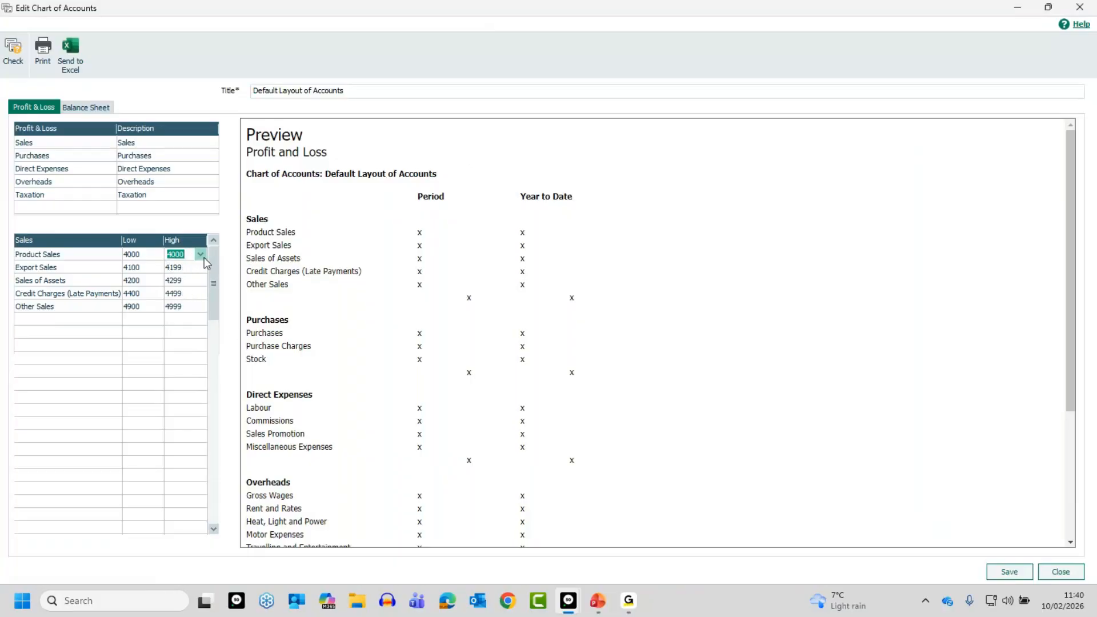
{"action": "type", "text": "45"}
{"action": "type", "text": "00"}
Save and recheck the layout, then examine the errors report preview for overlapping Sales ranges and close it
{"action": "left_click", "coordinate": [22, 54]}
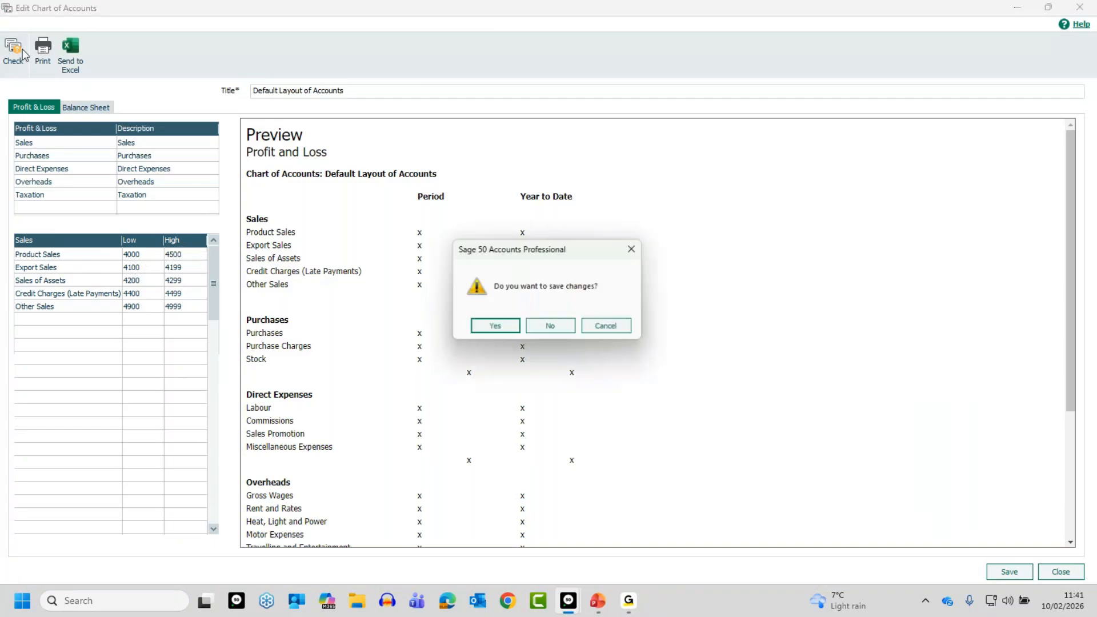
{"action": "left_click", "coordinate": [495, 328]}
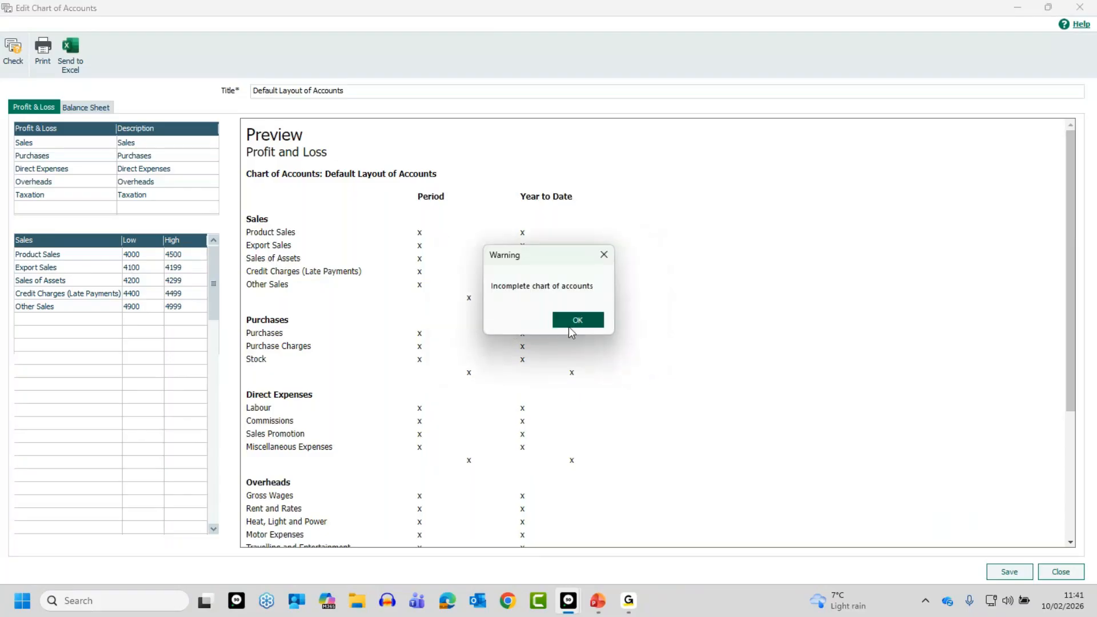
{"action": "left_click", "coordinate": [578, 319]}
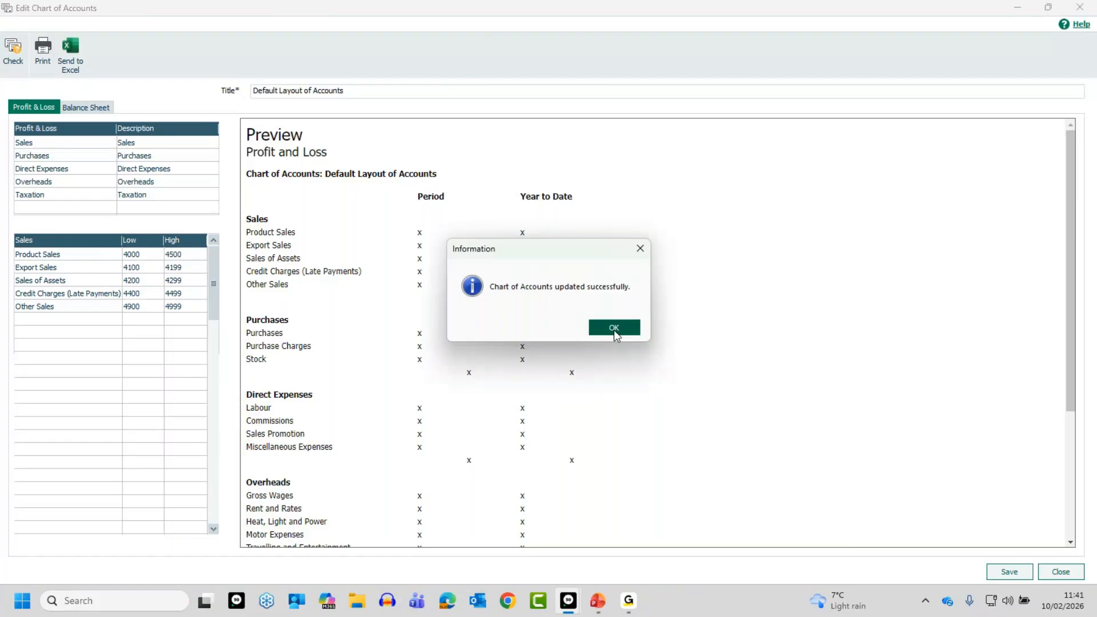
{"action": "left_click", "coordinate": [613, 328]}
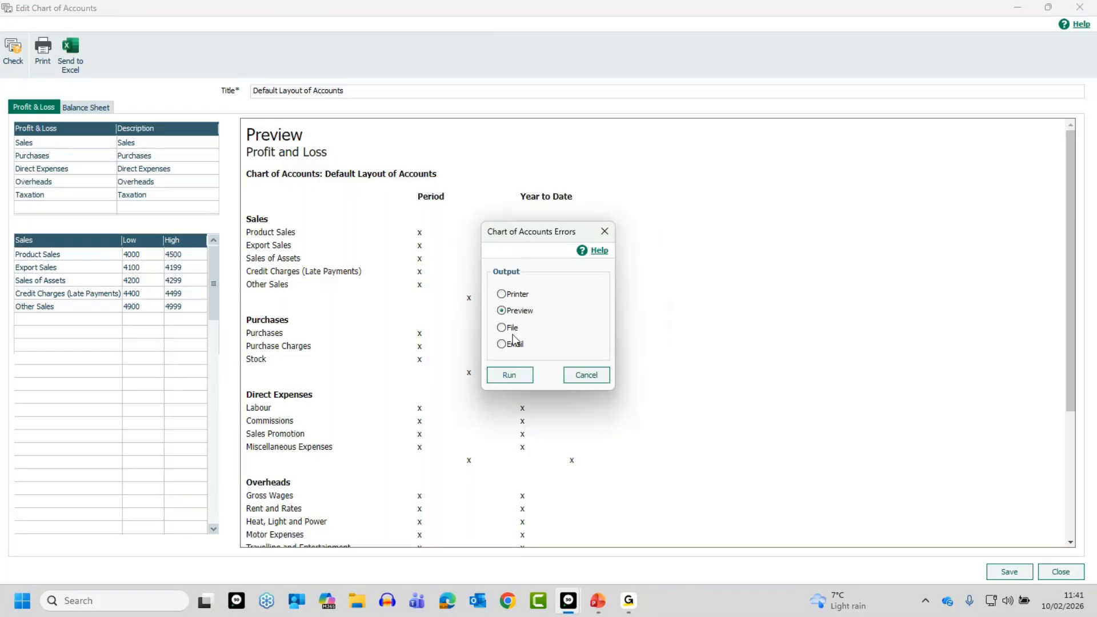
{"action": "left_click", "coordinate": [504, 375]}
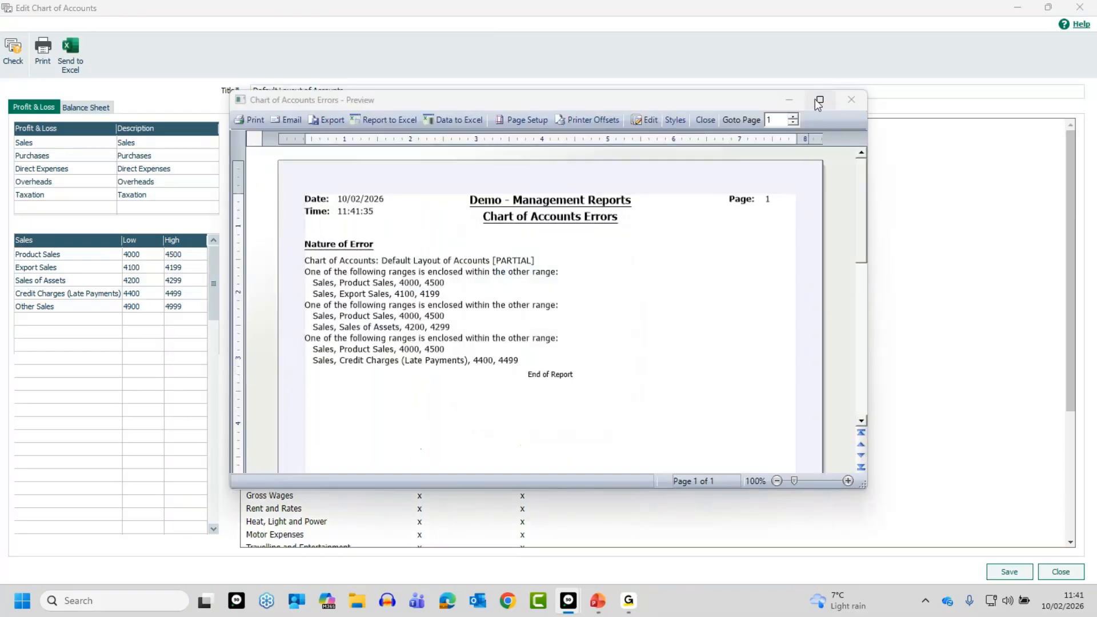
{"action": "left_click", "coordinate": [819, 101]}
{"action": "left_click", "coordinate": [1078, 576]}
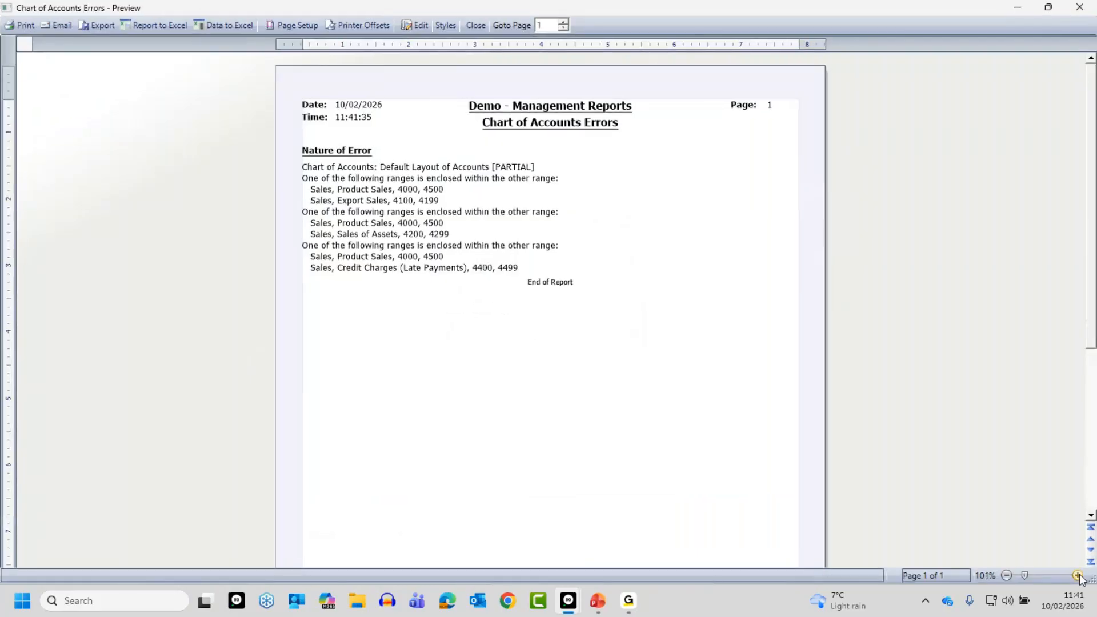
{"action": "left_click", "coordinate": [1078, 576]}
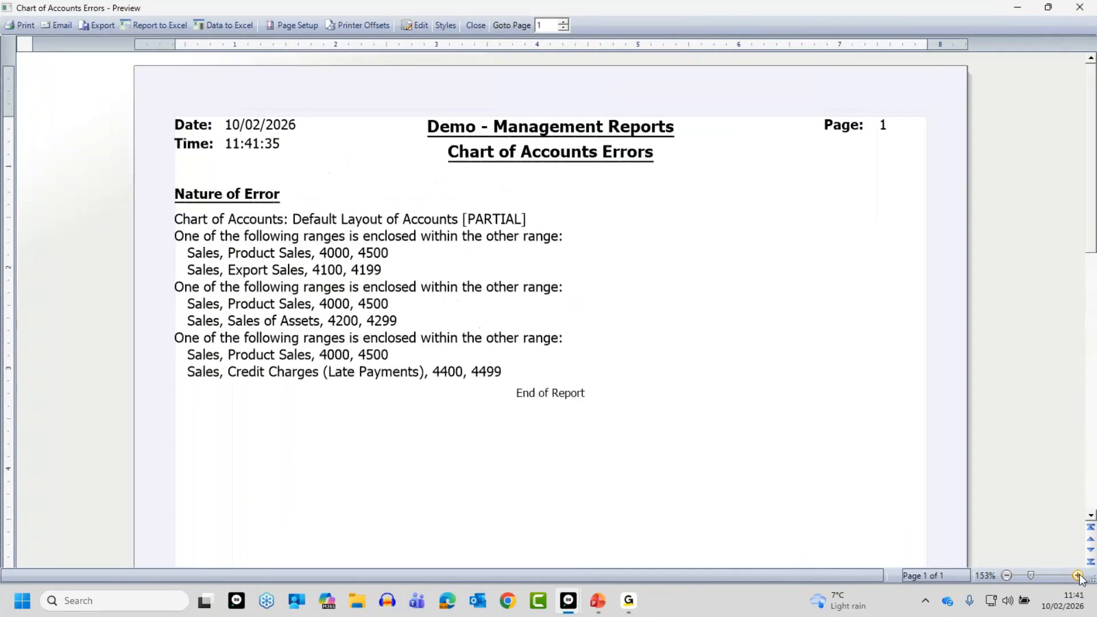
{"action": "left_click", "coordinate": [1079, 576]}
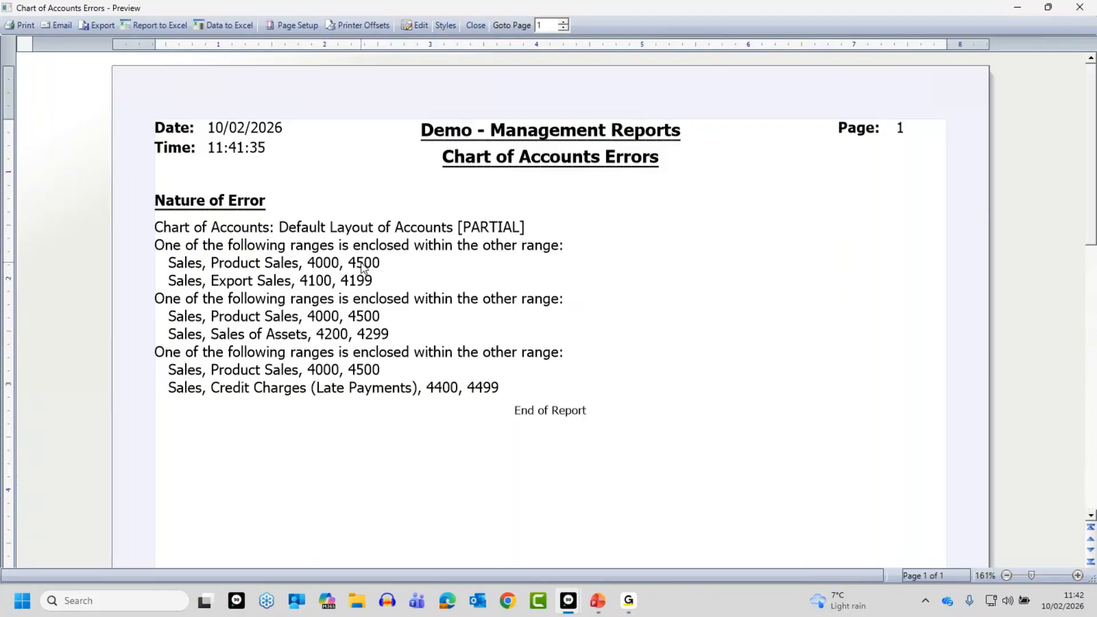
{"action": "left_click", "coordinate": [473, 26]}
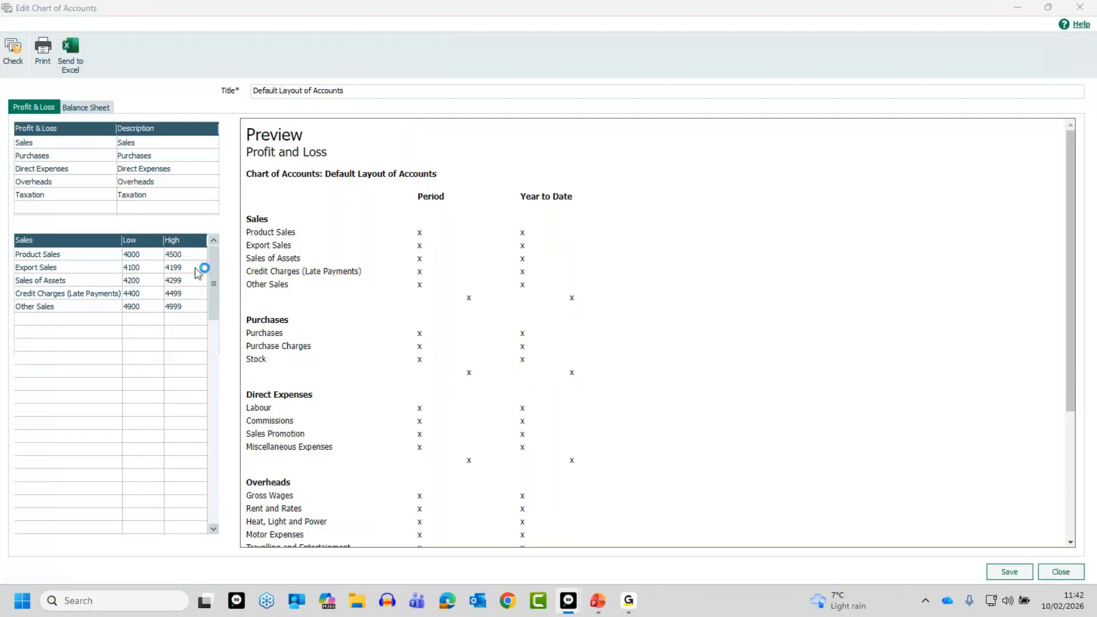
Set the high nominal code of the Product Sales range to 4099 and recheck the layout for errors, saving the changes
{"action": "left_click", "coordinate": [173, 255]}
{"action": "type", "text": "4"}
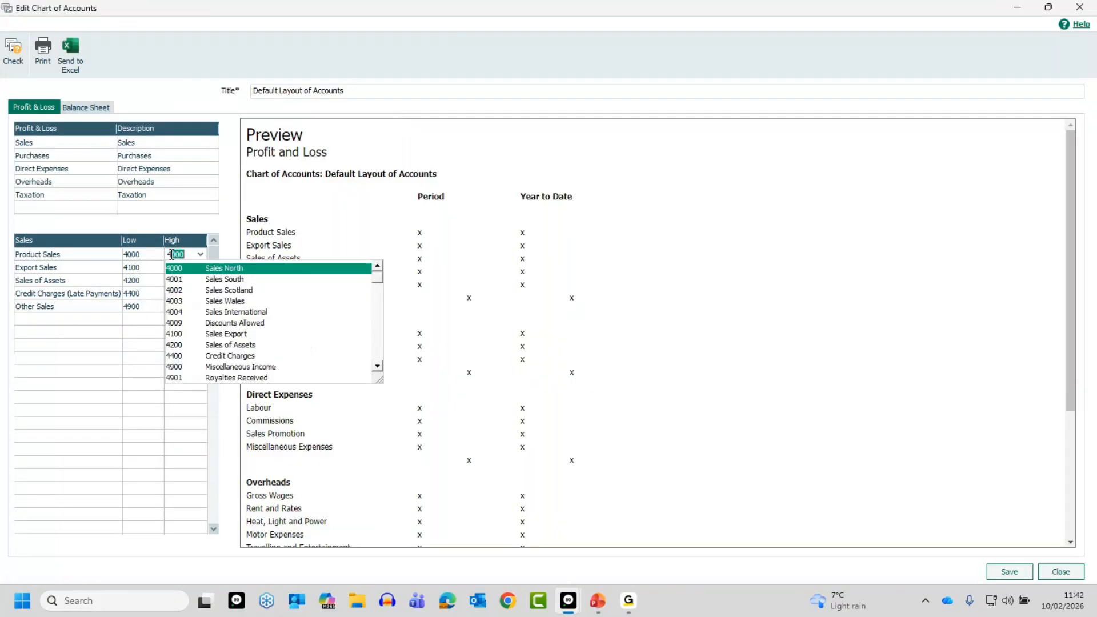
{"action": "type", "text": "099"}
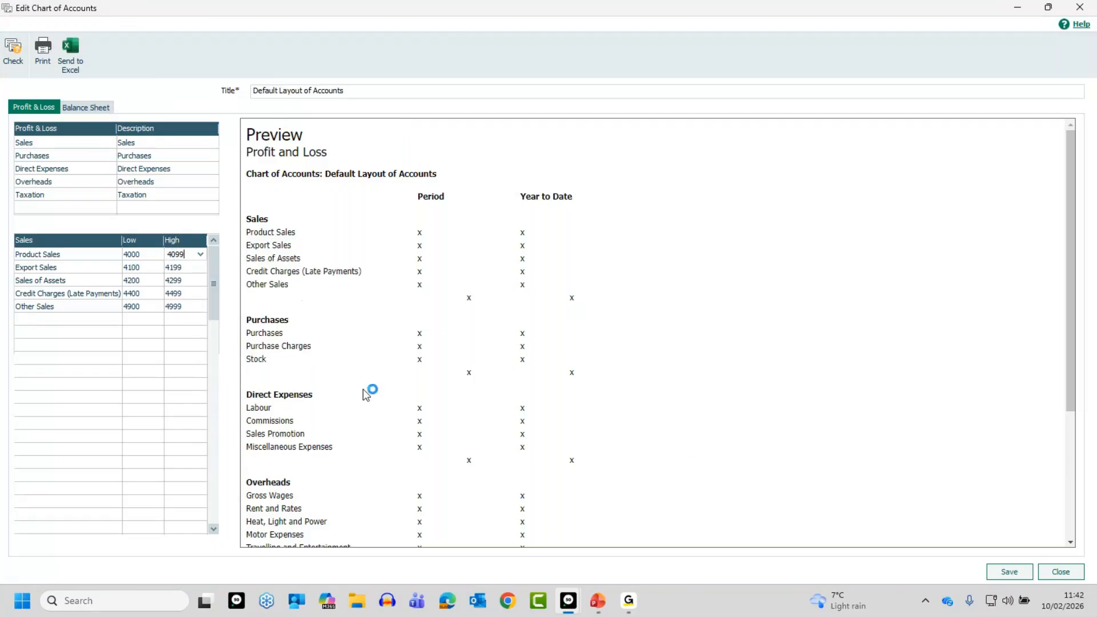
{"action": "left_click", "coordinate": [13, 50]}
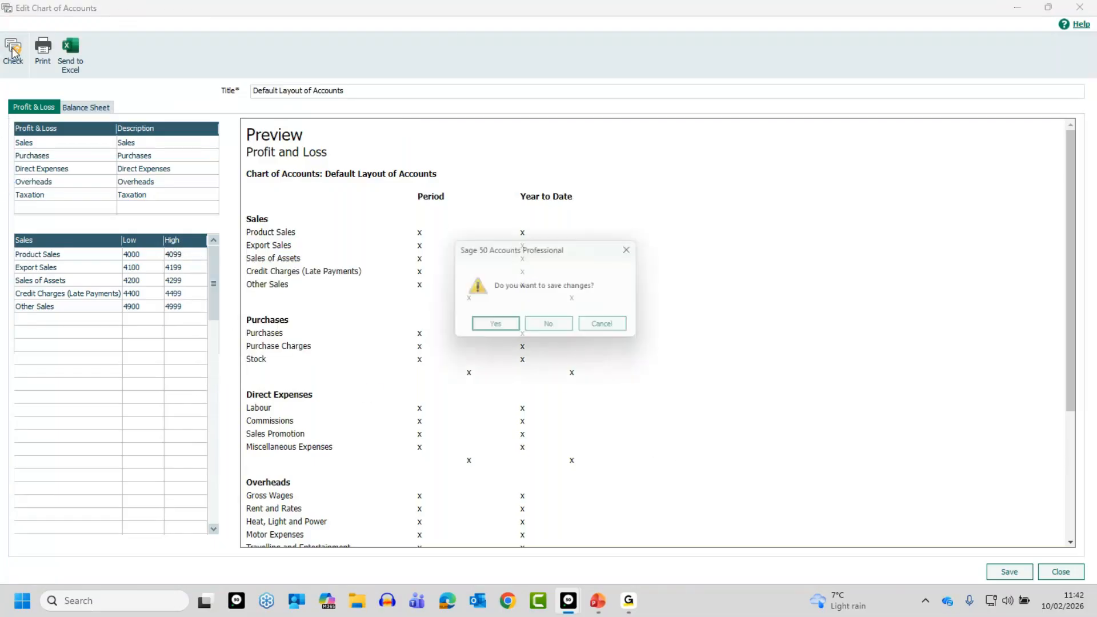
{"action": "left_click", "coordinate": [507, 327]}
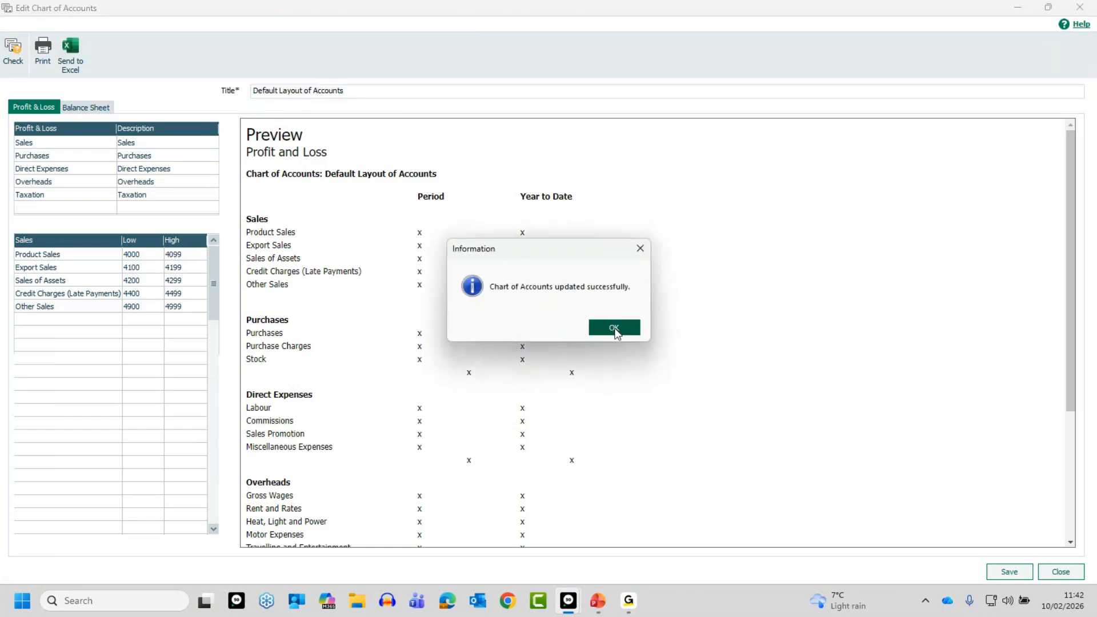
{"action": "left_click", "coordinate": [616, 331]}
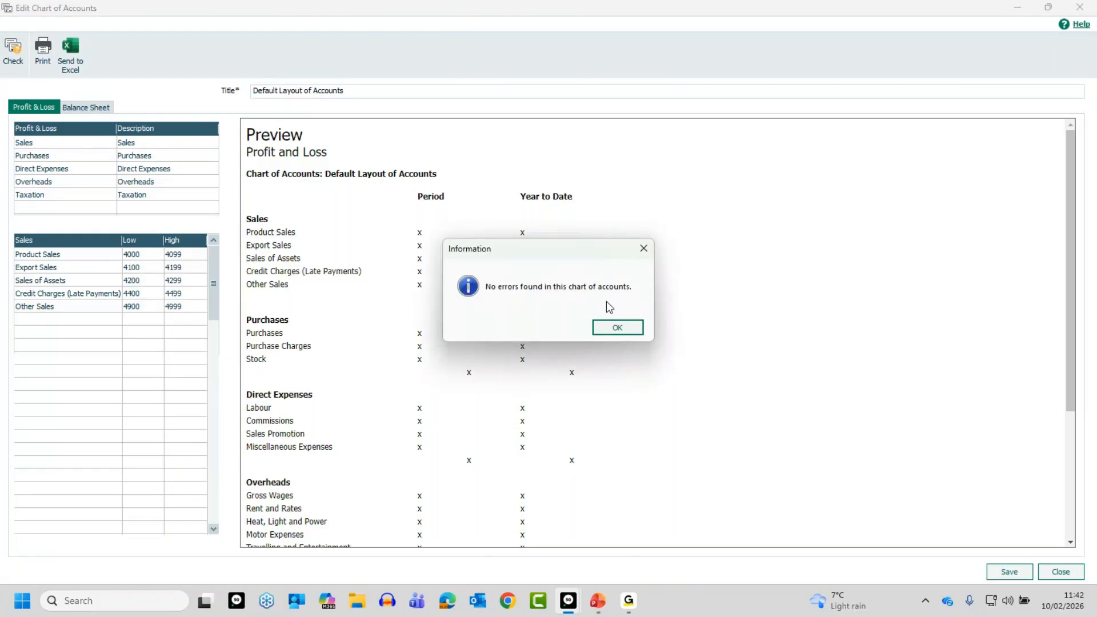
{"action": "left_click", "coordinate": [619, 328]}
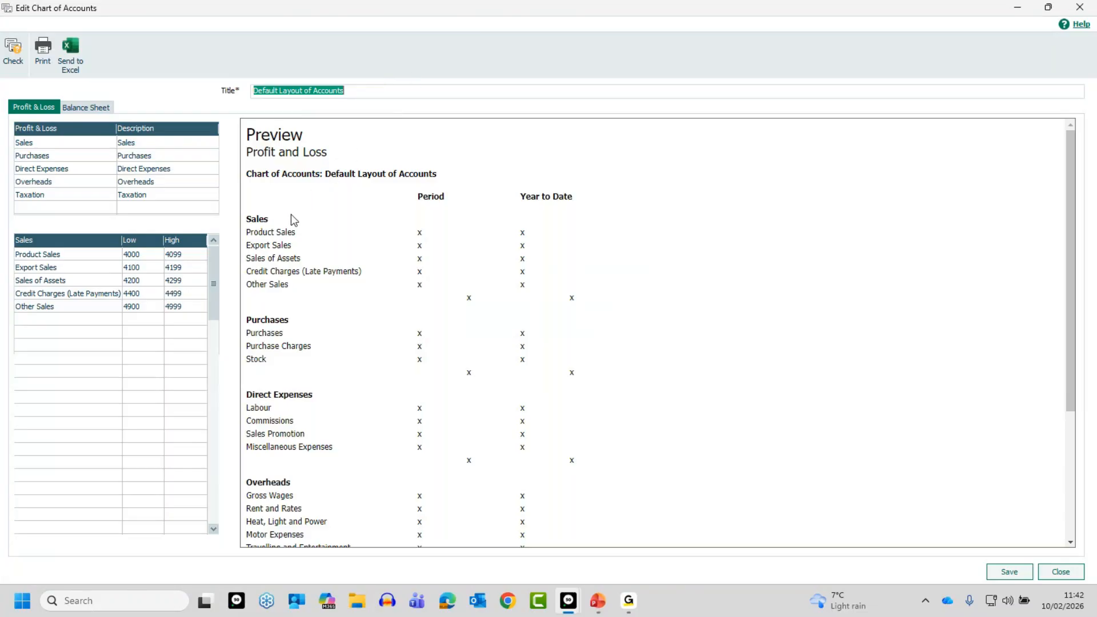
Set the high nominal code of the Product Sales range to 4000 and save the layout despite it being incomplete
{"action": "left_click", "coordinate": [183, 255]}
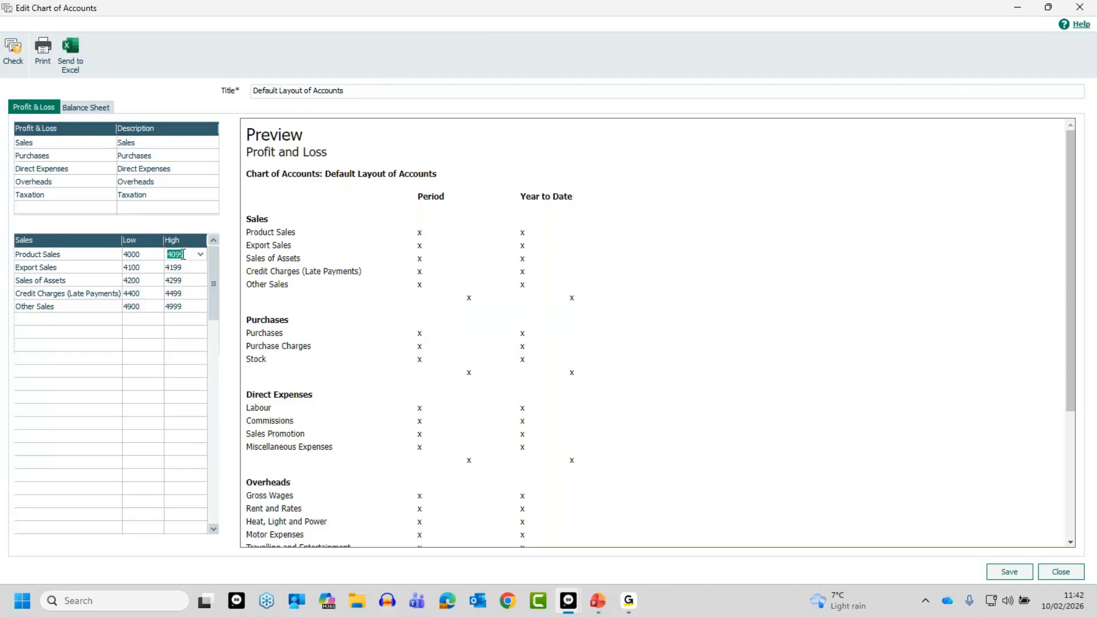
{"action": "type", "text": "4000"}
{"action": "key", "text": "Return"}
{"action": "key", "text": "Tab"}
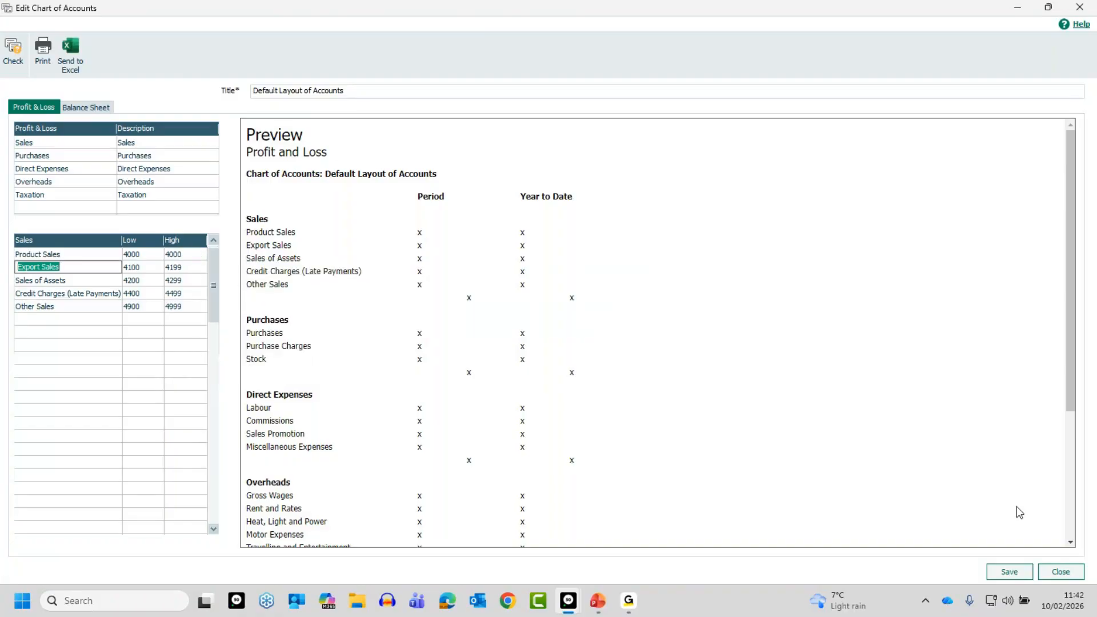
{"action": "left_click", "coordinate": [1010, 572]}
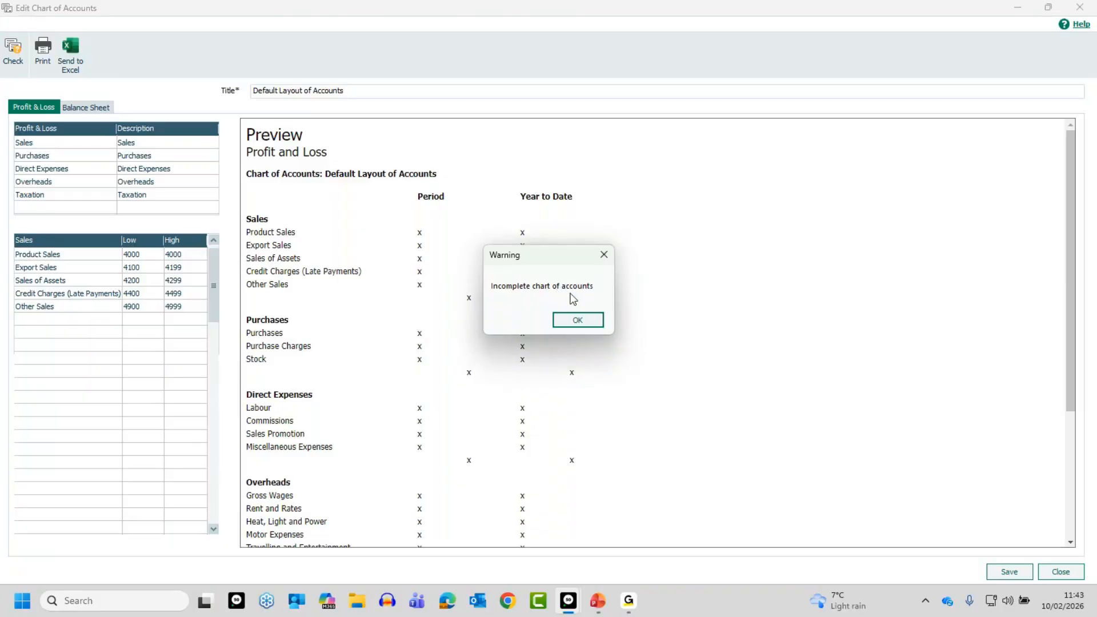
{"action": "left_click", "coordinate": [575, 320]}
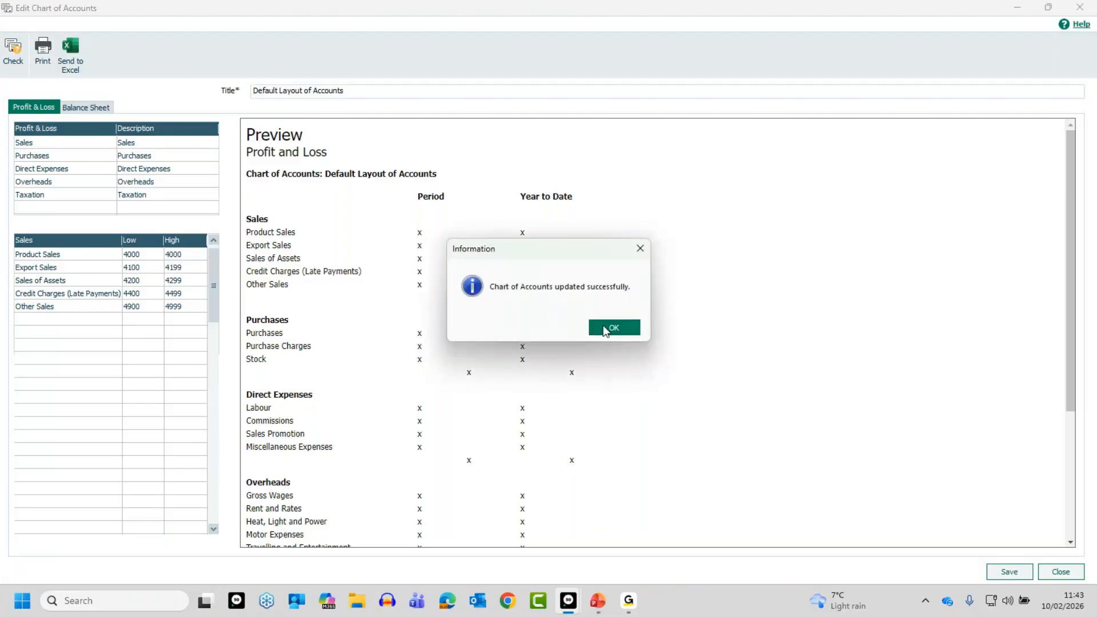
{"action": "left_click", "coordinate": [608, 329]}
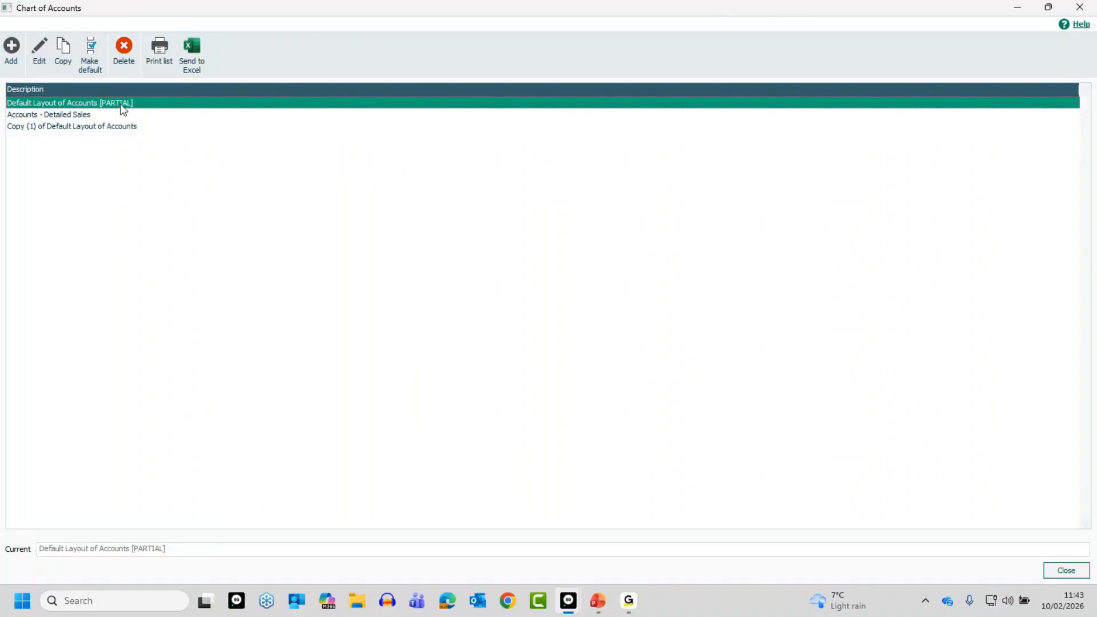
Try to remove the [PARTIAL] suffix by editing the default layout's title to Default Layout of Accounts and saving it
{"action": "left_click", "coordinate": [39, 54]}
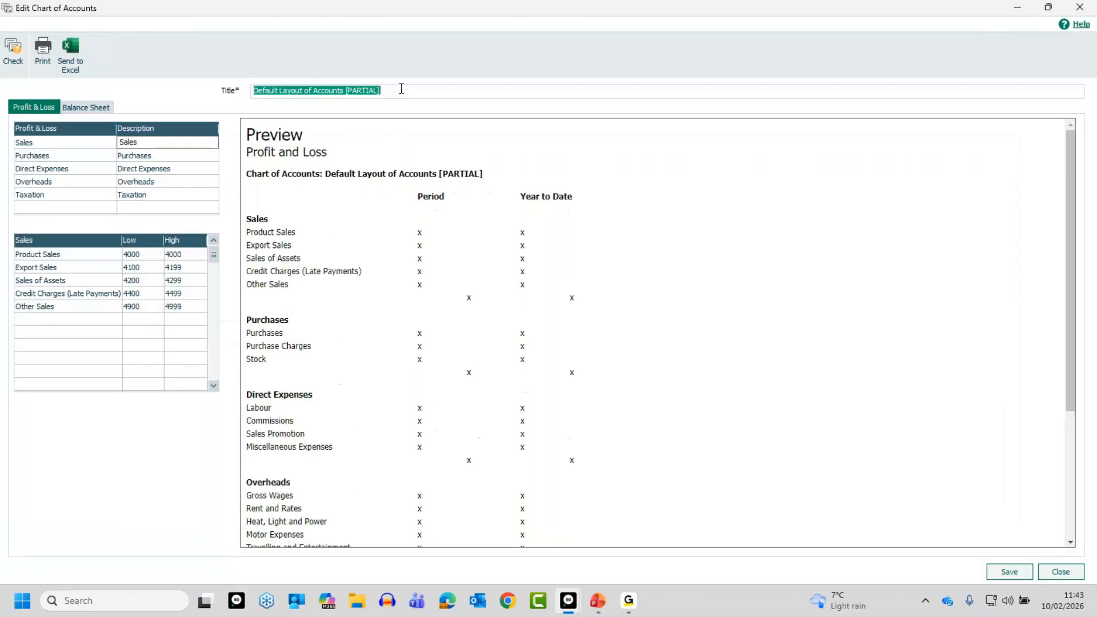
{"action": "left_click", "coordinate": [407, 94]}
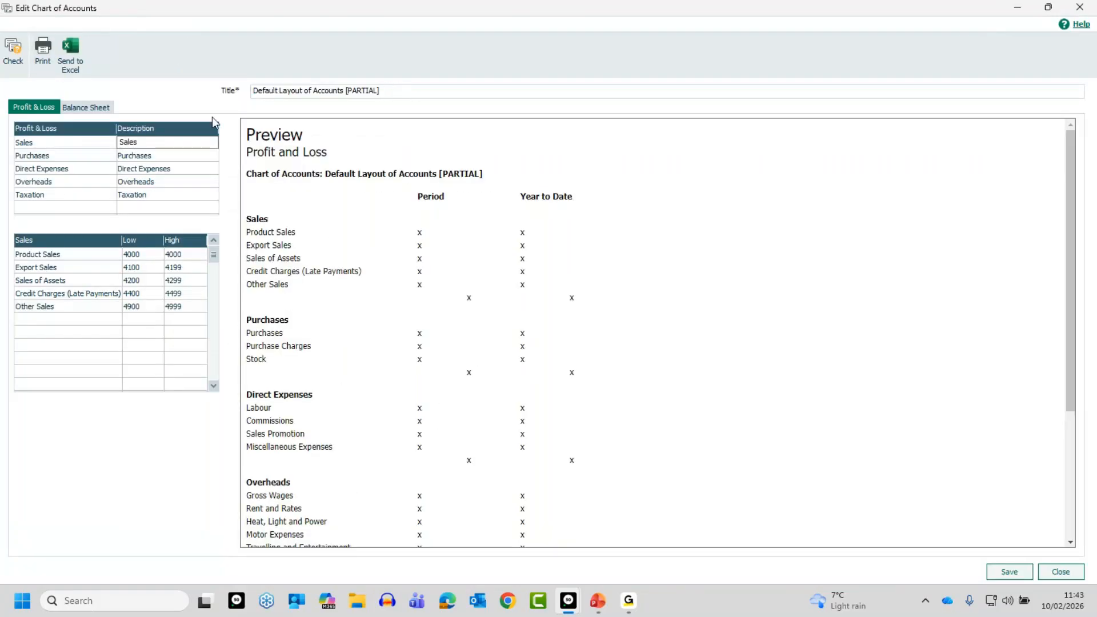
{"action": "key", "text": "BackSpace"}
{"action": "key", "text": "BackSpace"}
{"action": "key", "text": "BackSpace"}
{"action": "key", "text": "BackSpace"}
{"action": "key", "text": "BackSpace"}
{"action": "key", "text": "BackSpace"}
{"action": "key", "text": "BackSpace"}
{"action": "key", "text": "BackSpace"}
{"action": "key", "text": "BackSpace"}
{"action": "key", "text": "BackSpace"}
{"action": "left_click", "coordinate": [1009, 571]}
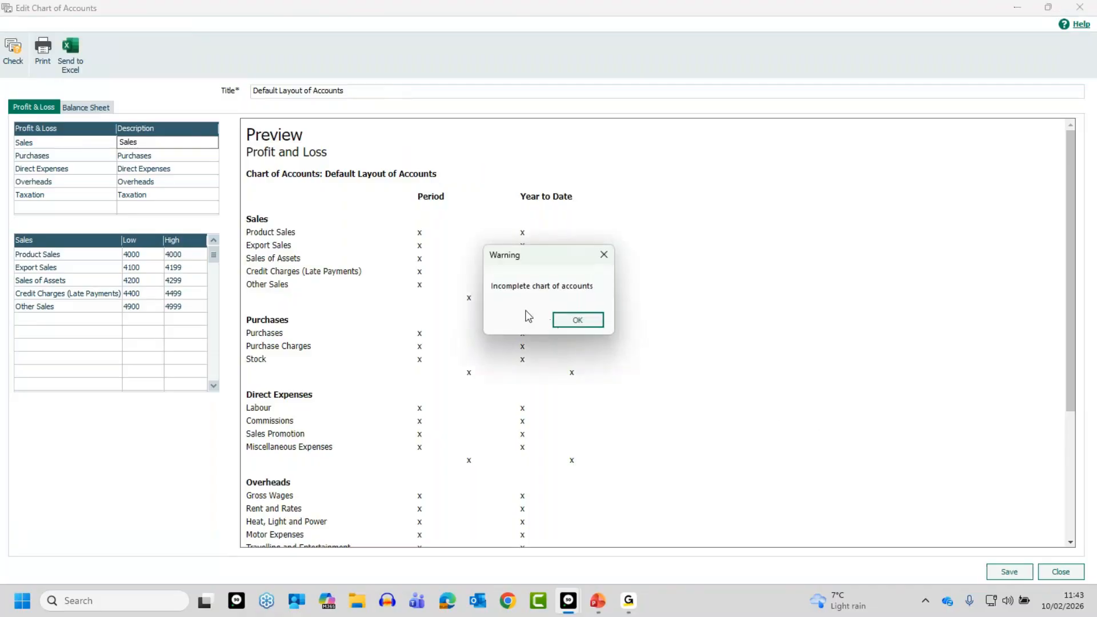
{"action": "left_click", "coordinate": [578, 320]}
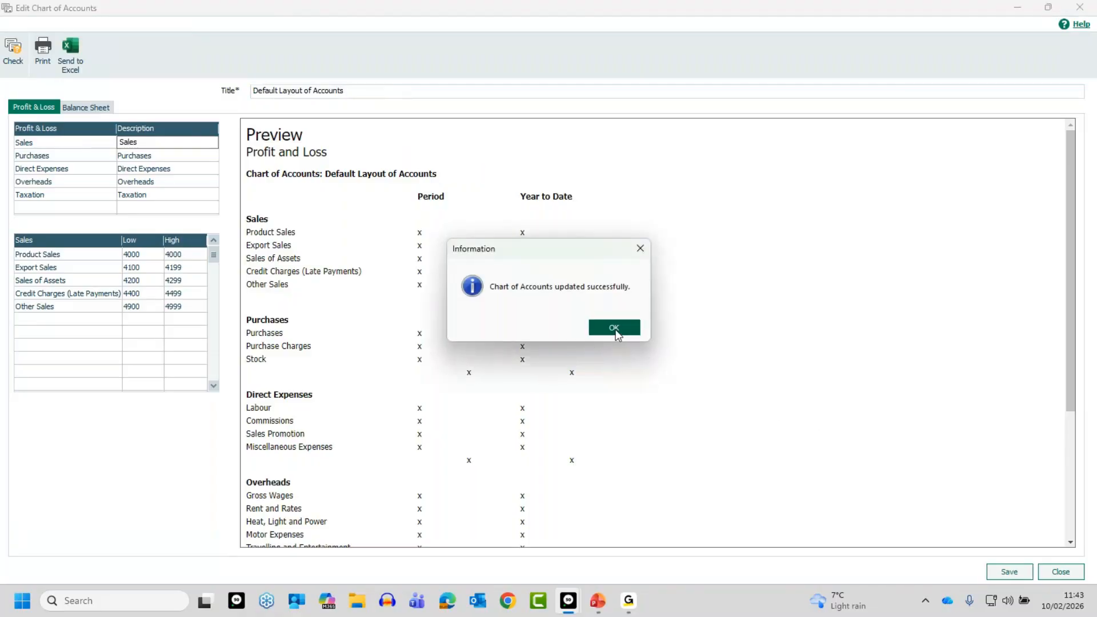
{"action": "left_click", "coordinate": [616, 330]}
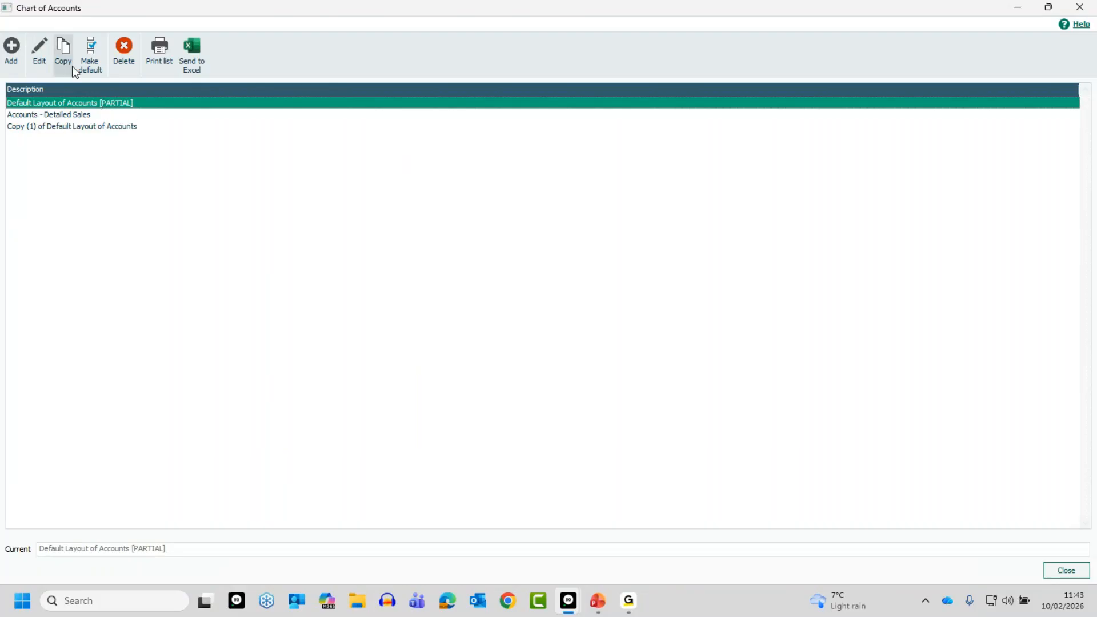
Reopen the partial default layout for editing and set the high nominal code of Product Sales to 4099
{"action": "left_click", "coordinate": [40, 48]}
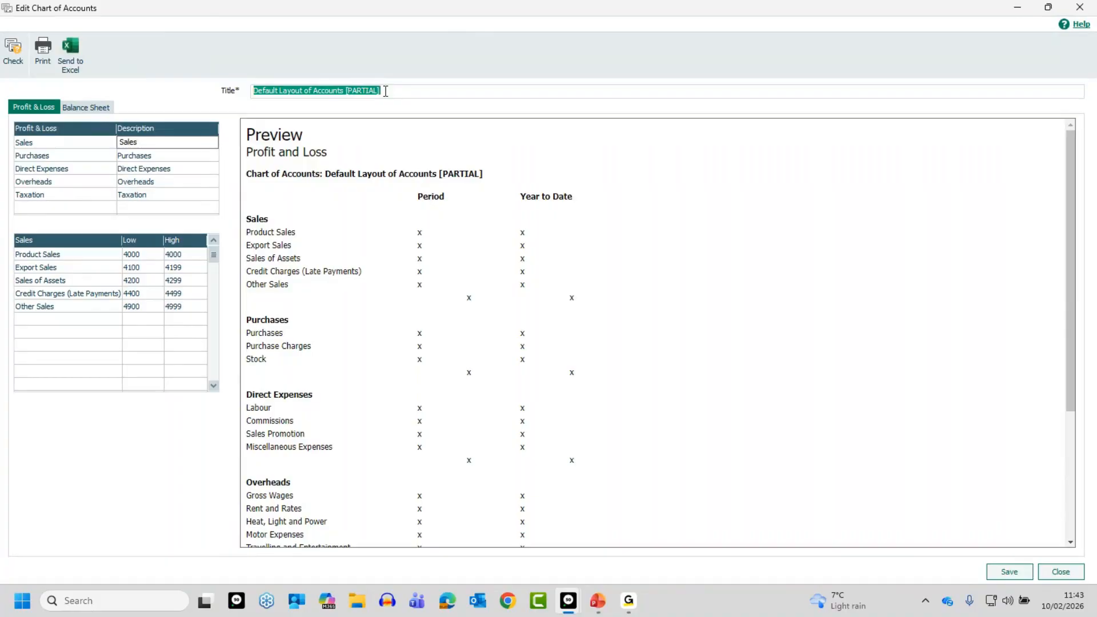
{"action": "left_click", "coordinate": [173, 253]}
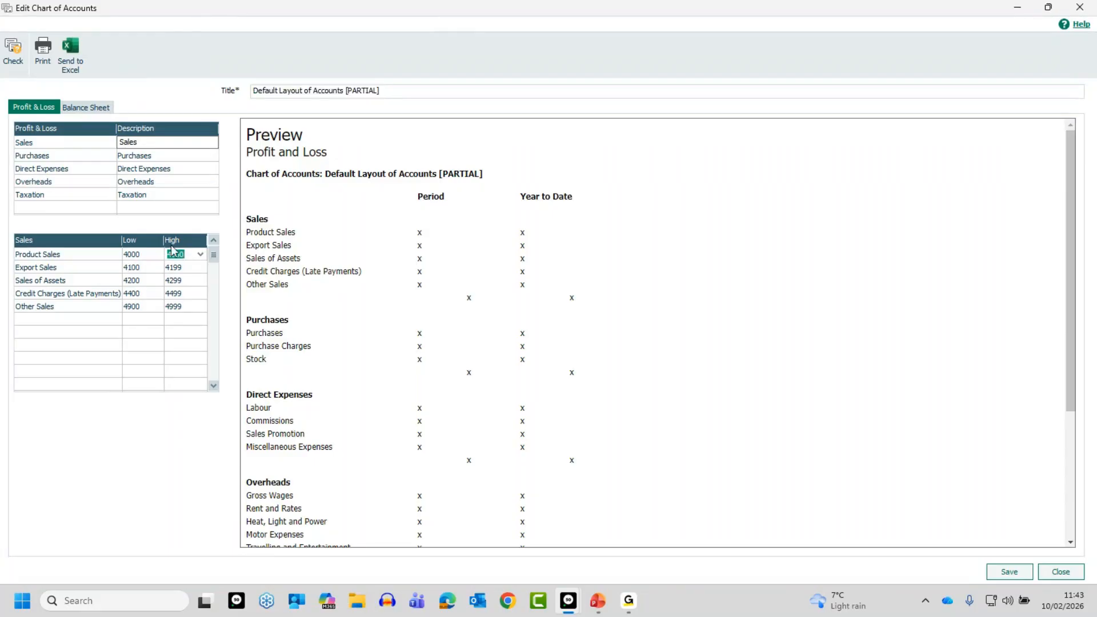
{"action": "type", "text": "4099"}
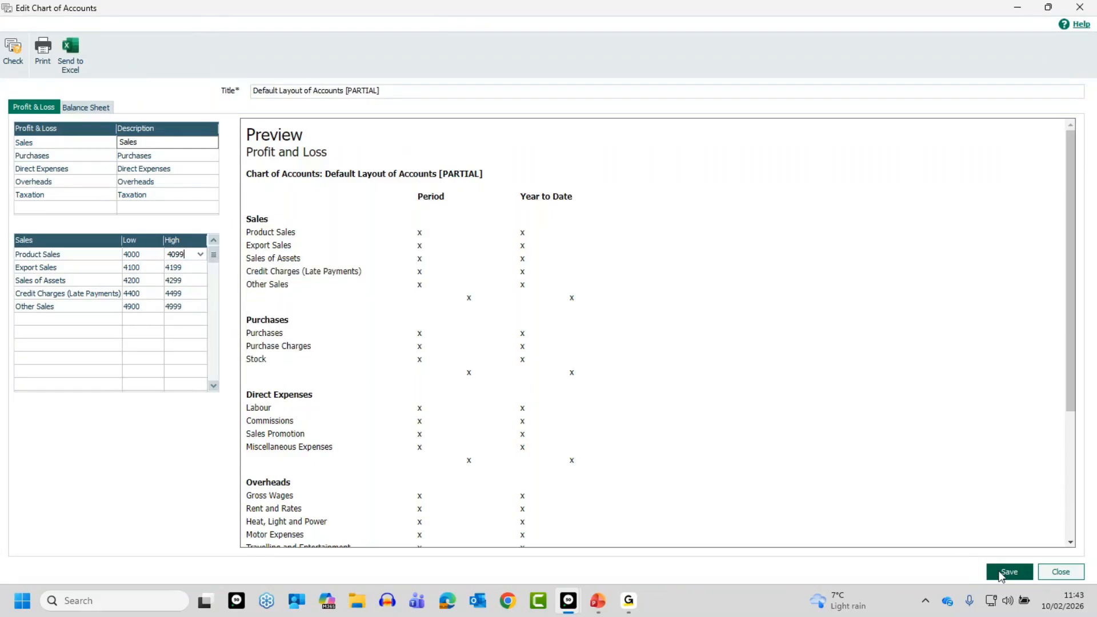
Check the corrected layout for errors, saving the changes, and save the layout to return to the list of layouts
{"action": "left_click", "coordinate": [13, 49]}
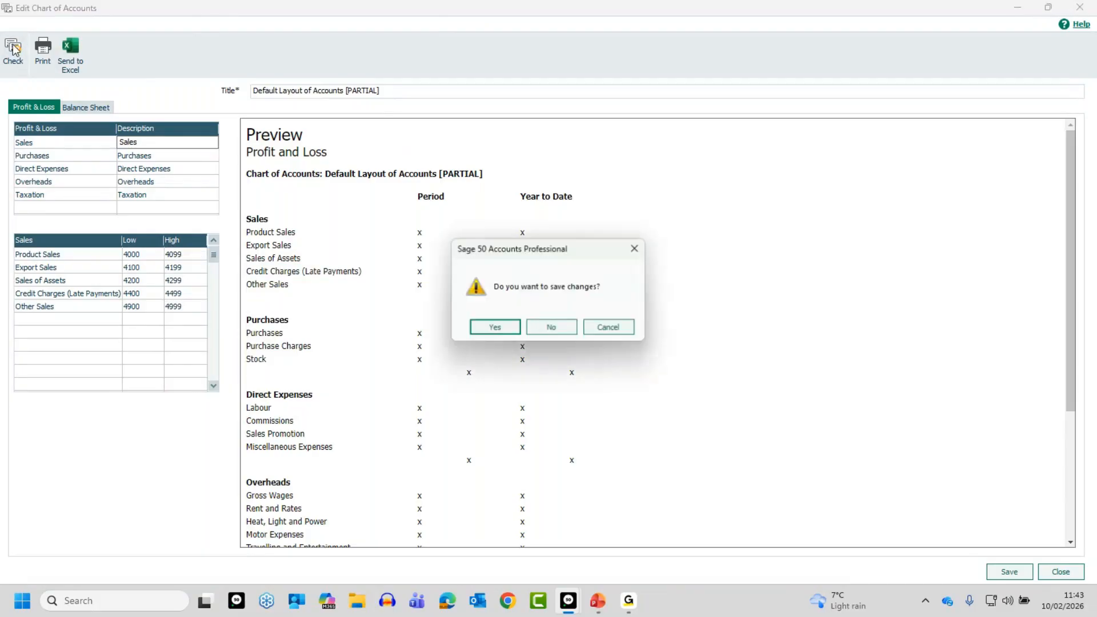
{"action": "left_click", "coordinate": [505, 327]}
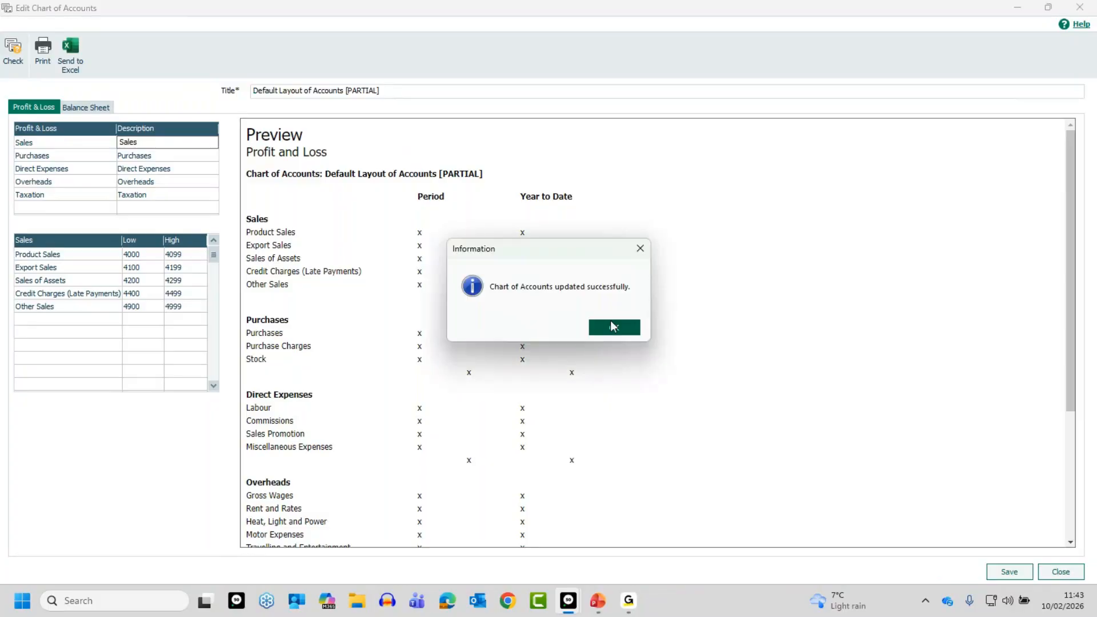
{"action": "left_click", "coordinate": [612, 325]}
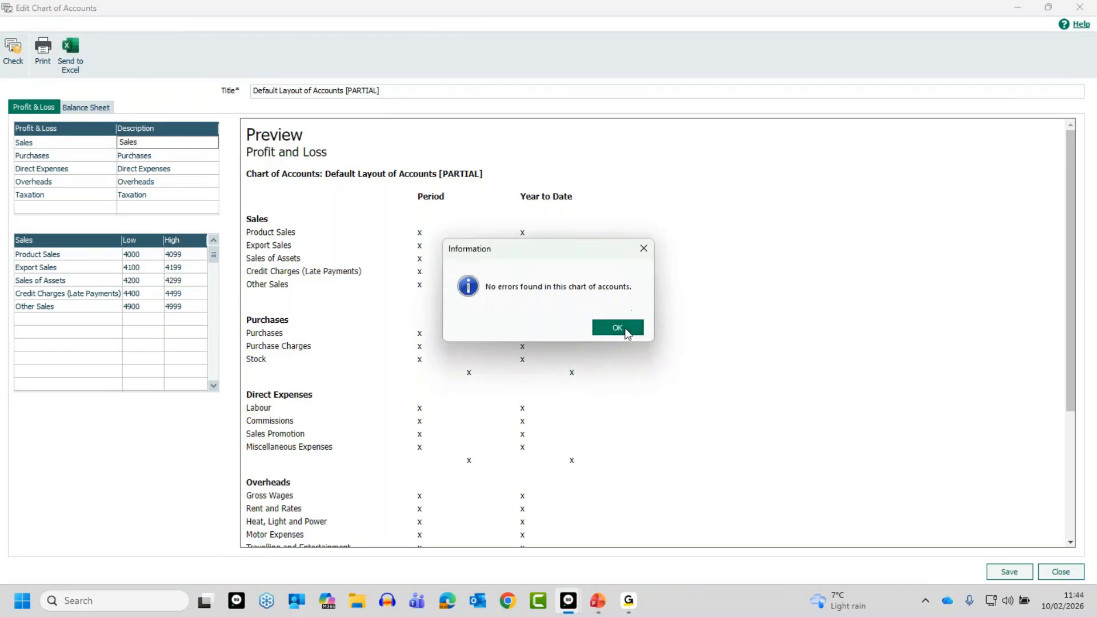
{"action": "left_click", "coordinate": [618, 328]}
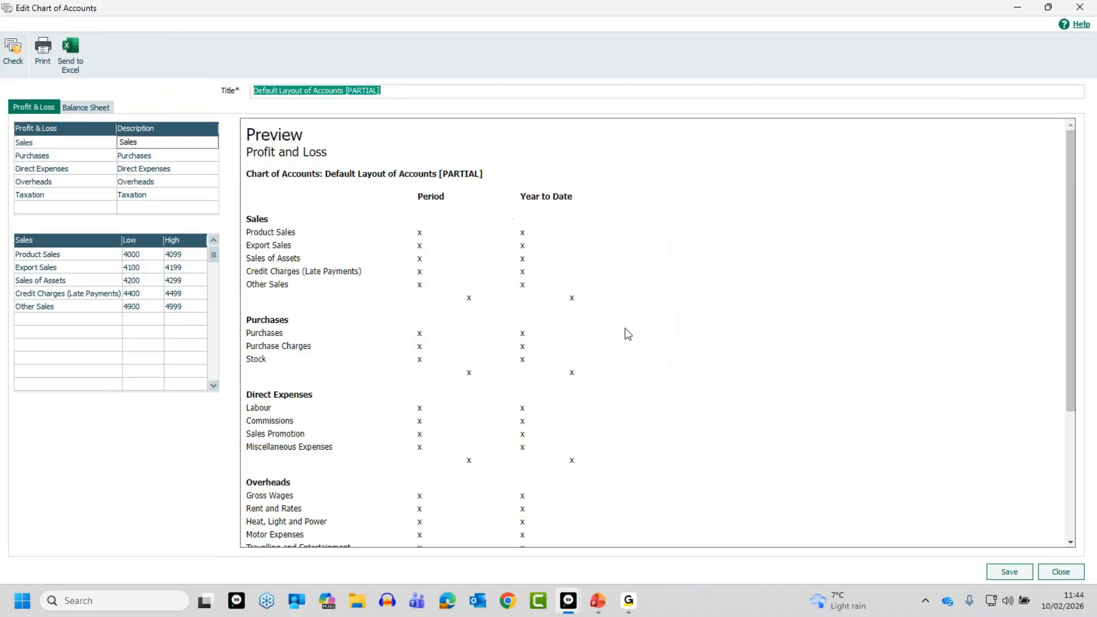
{"action": "left_click", "coordinate": [1011, 572]}
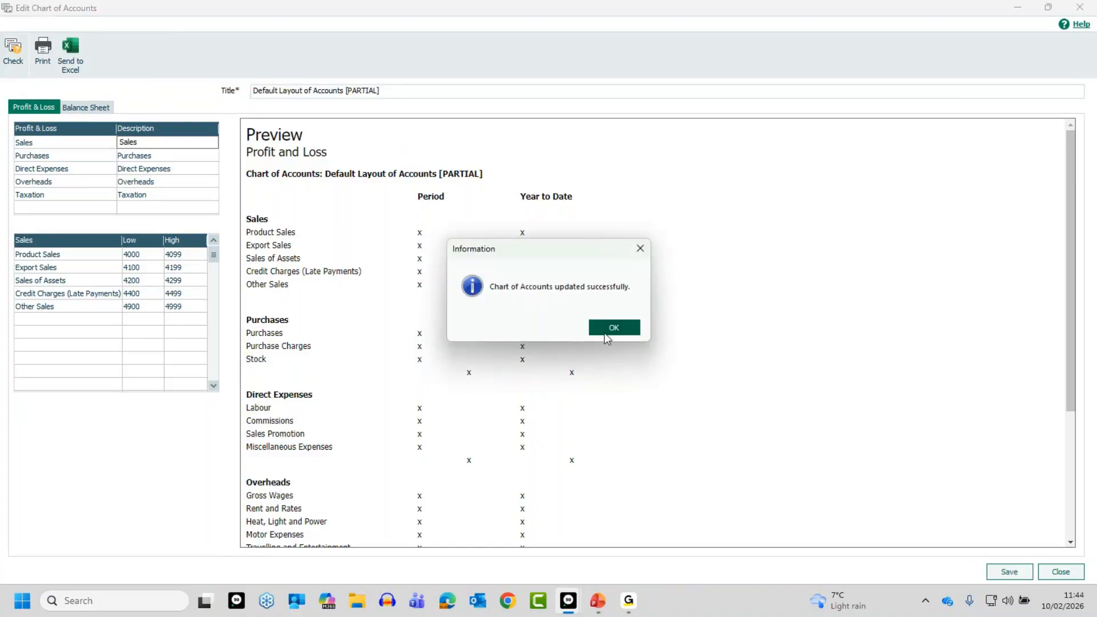
{"action": "left_click", "coordinate": [612, 326]}
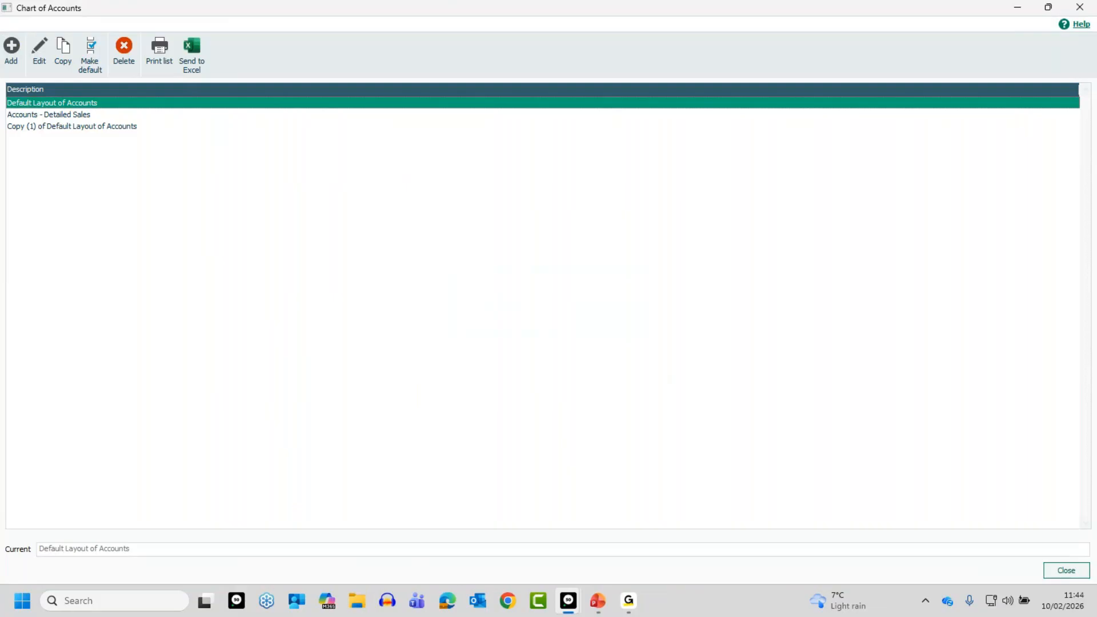
Open the Default Layout of Accounts for editing and examine the Product Sales row's options and the empty rows of the Sales section
{"action": "key", "text": "alt+Tab"}
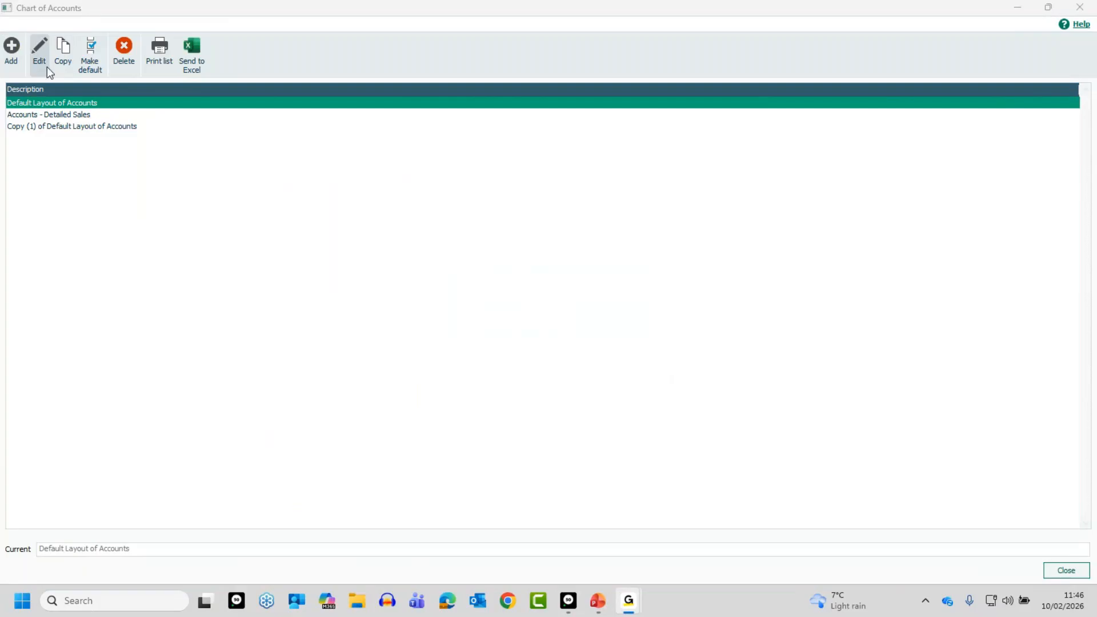
{"action": "left_click", "coordinate": [41, 53]}
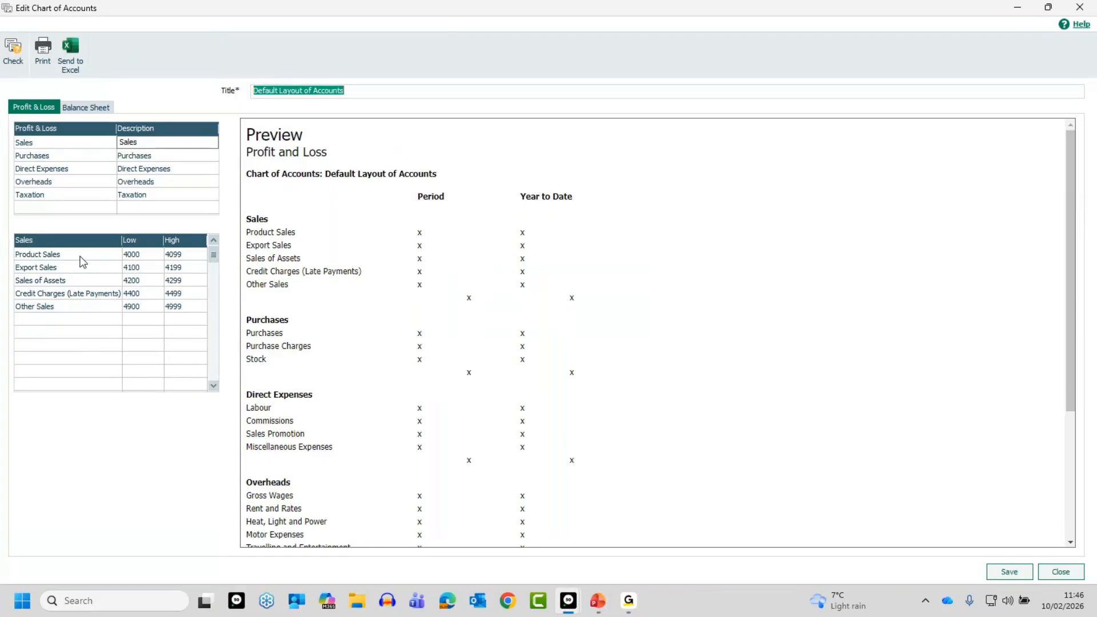
{"action": "left_click", "coordinate": [49, 258]}
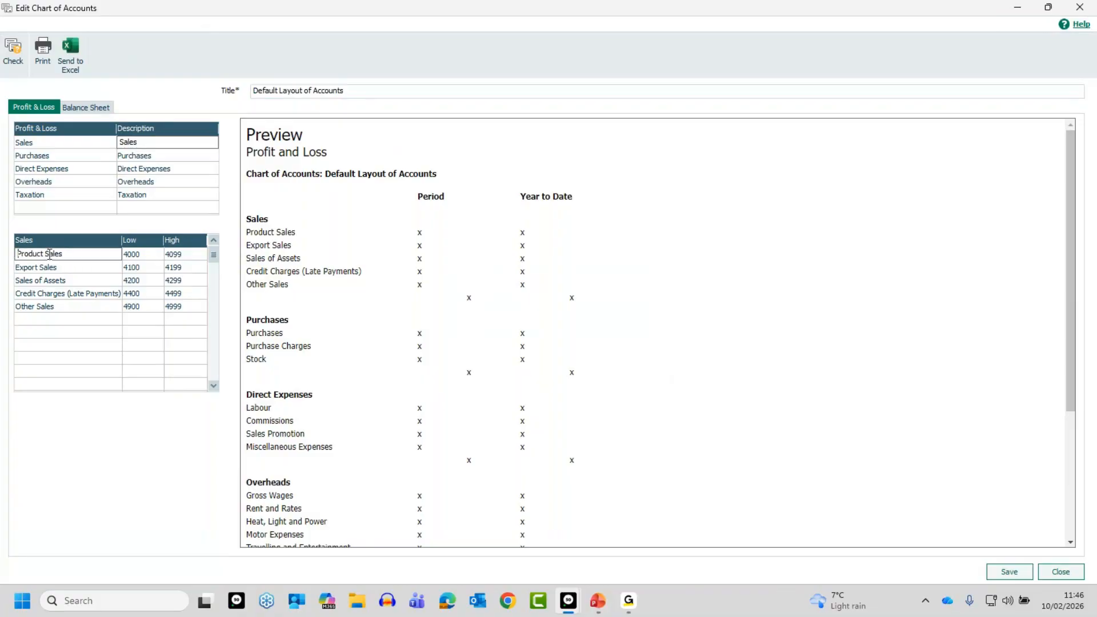
{"action": "right_click", "coordinate": [50, 259]}
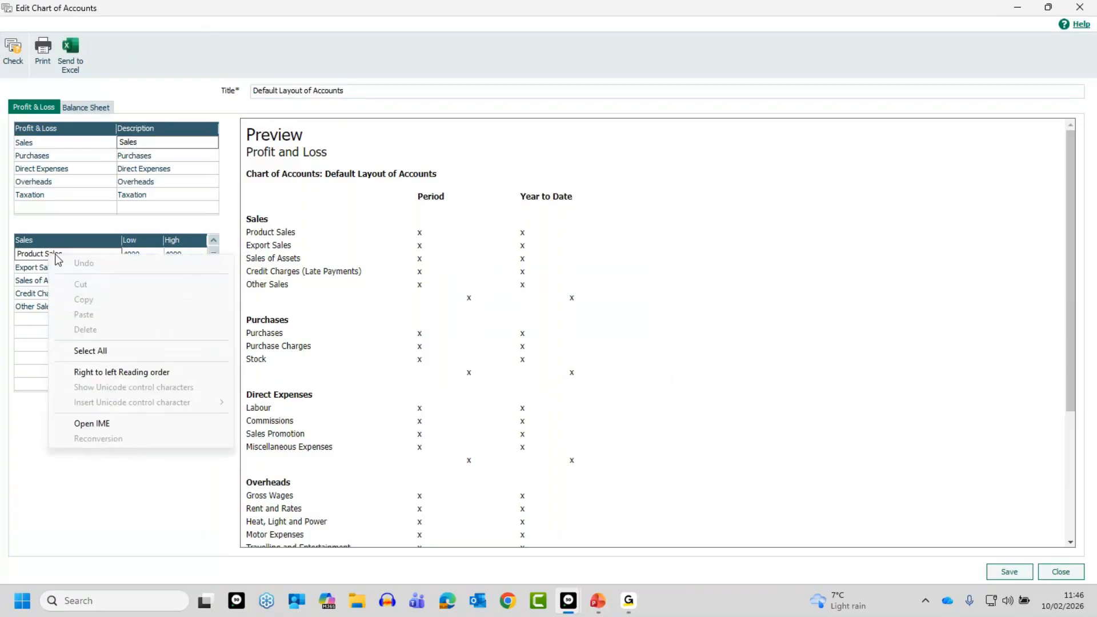
{"action": "left_click", "coordinate": [42, 255]}
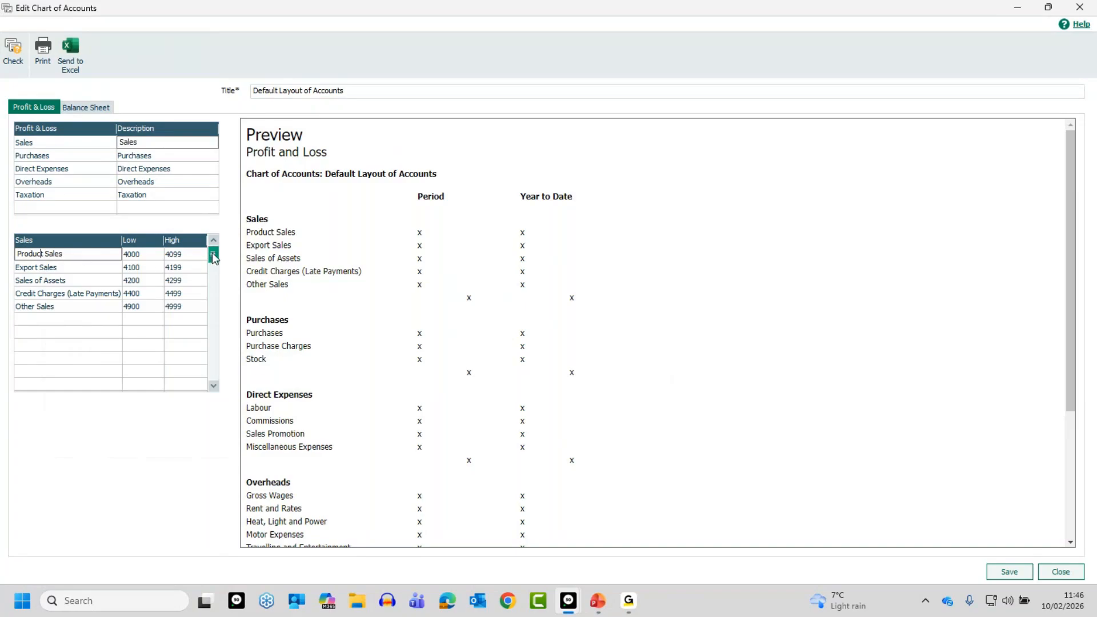
{"action": "left_click", "coordinate": [52, 321]}
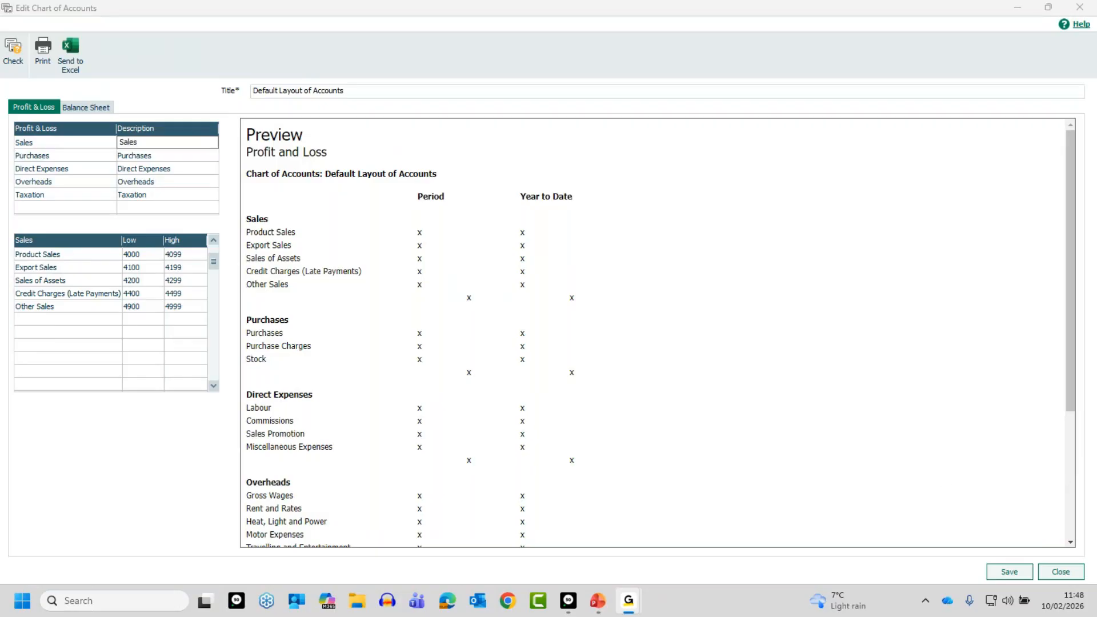
{"action": "key", "text": "alt+Tab"}
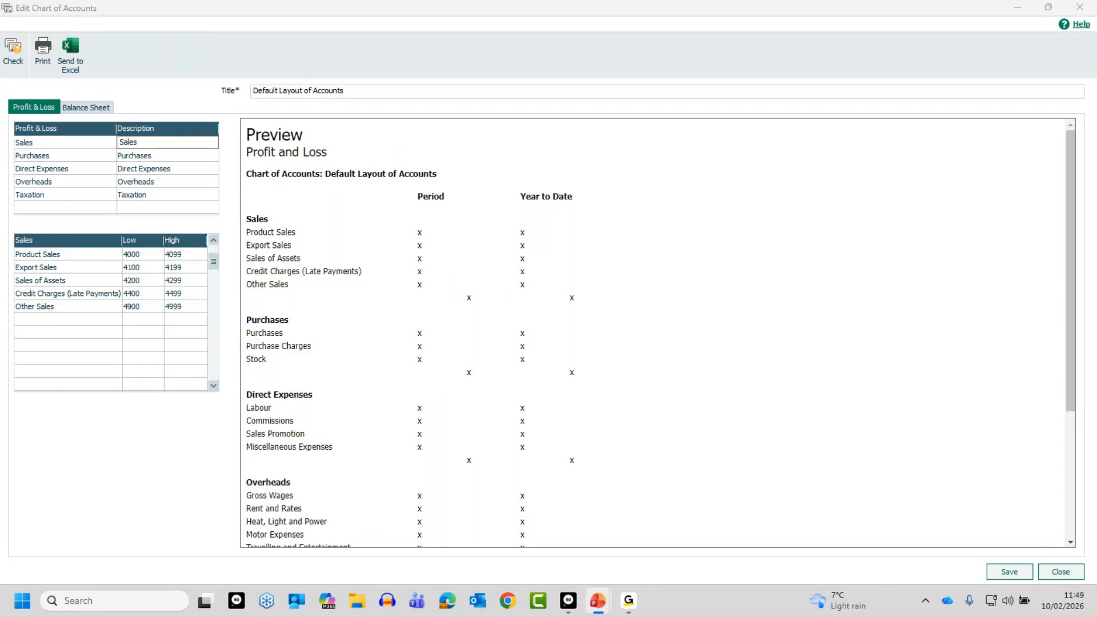